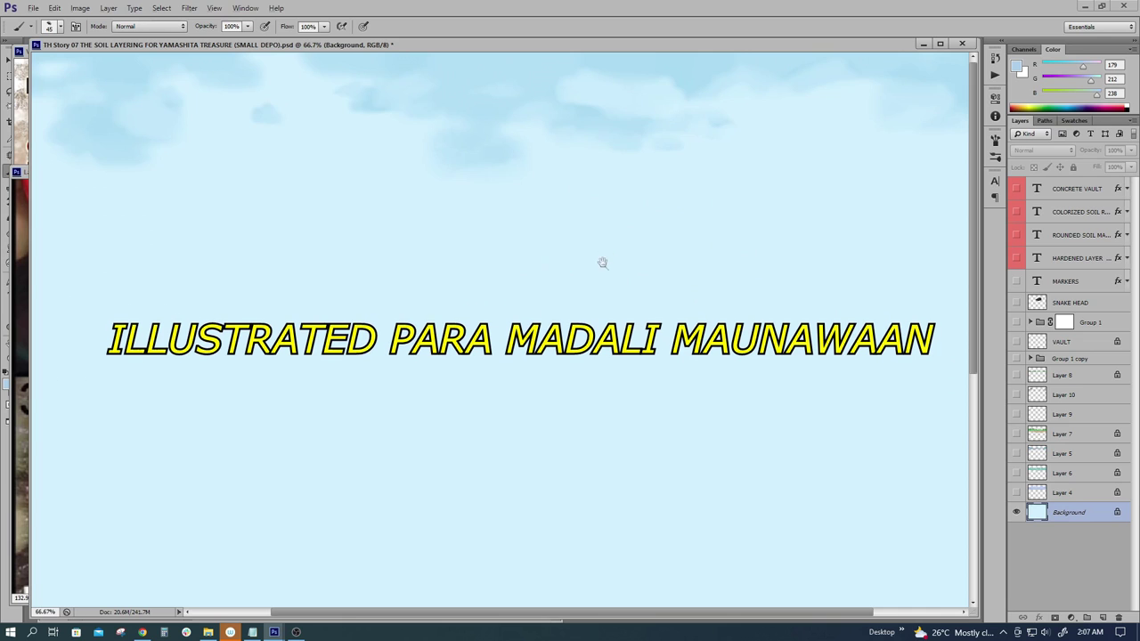
Step: Paint soft clouds across the sky on the Background layer using light blue tones sampled from the artwork
key("ctrl+minus")
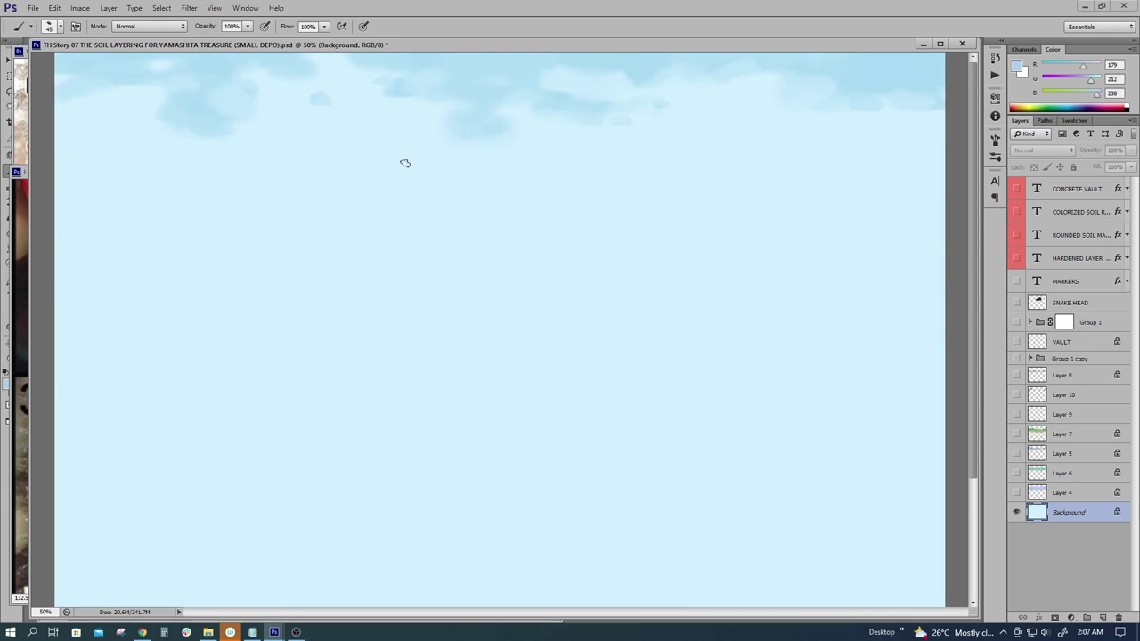
left_click(465, 192, "alt")
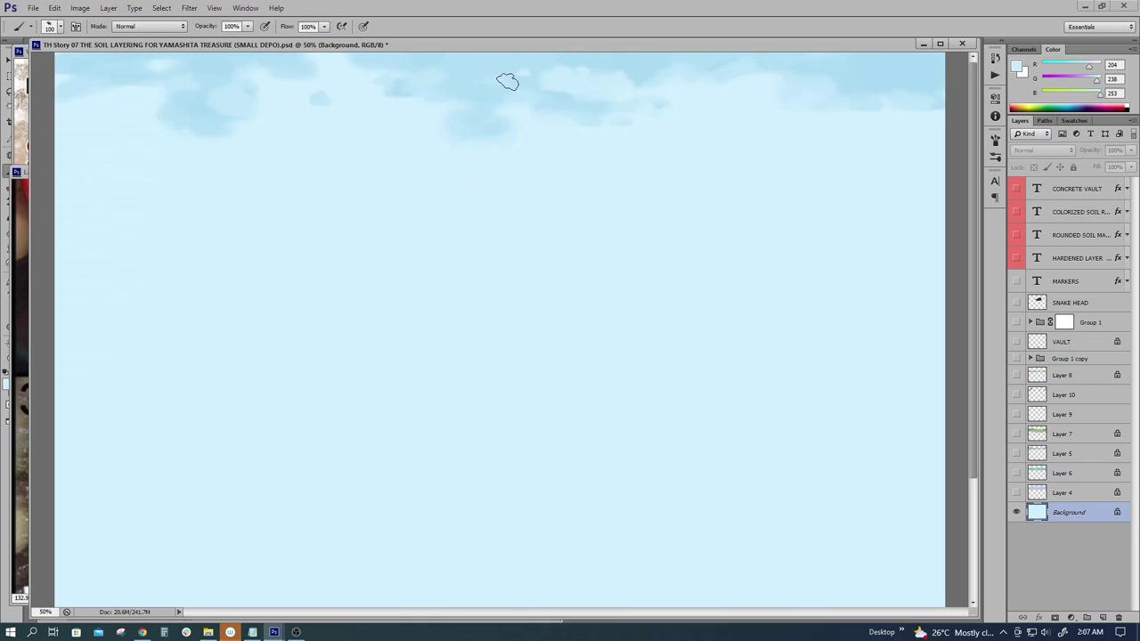
left_click(249, 104, "alt")
mouse_move(233, 105)
left_mouse_down()
mouse_move(197, 109)
mouse_move(242, 107)
mouse_move(241, 93)
left_mouse_up()
left_click(288, 94, "alt")
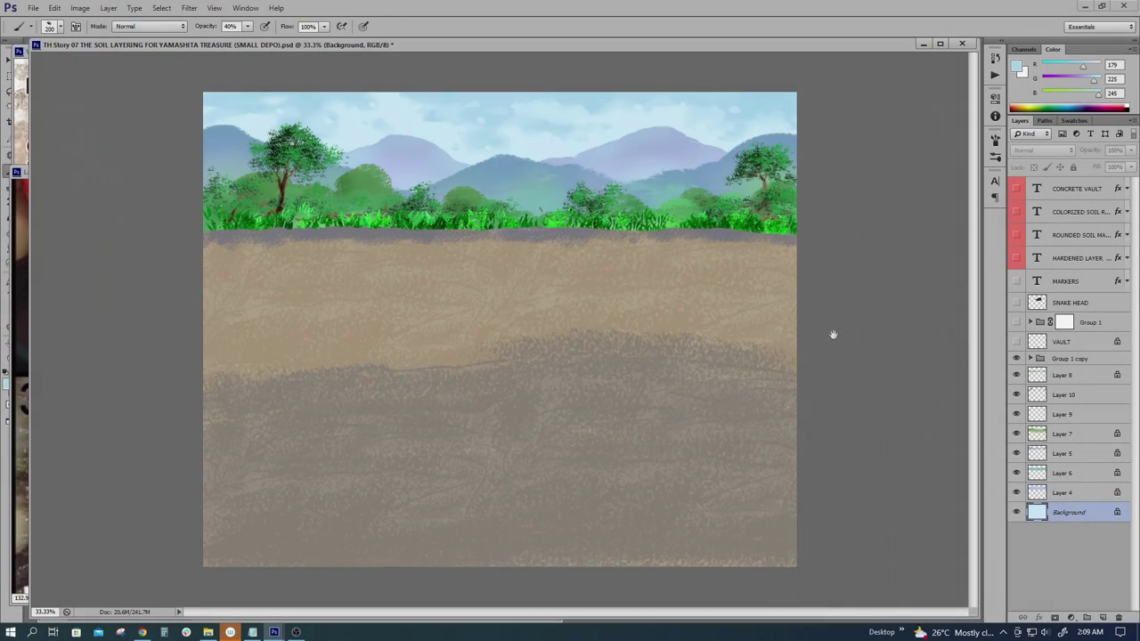
Step: Show Group 1 to darken the soil and erase its mask to open a lighter dug shaft below the grass
left_click(1016, 321)
left_click(539, 346, "ctrl")
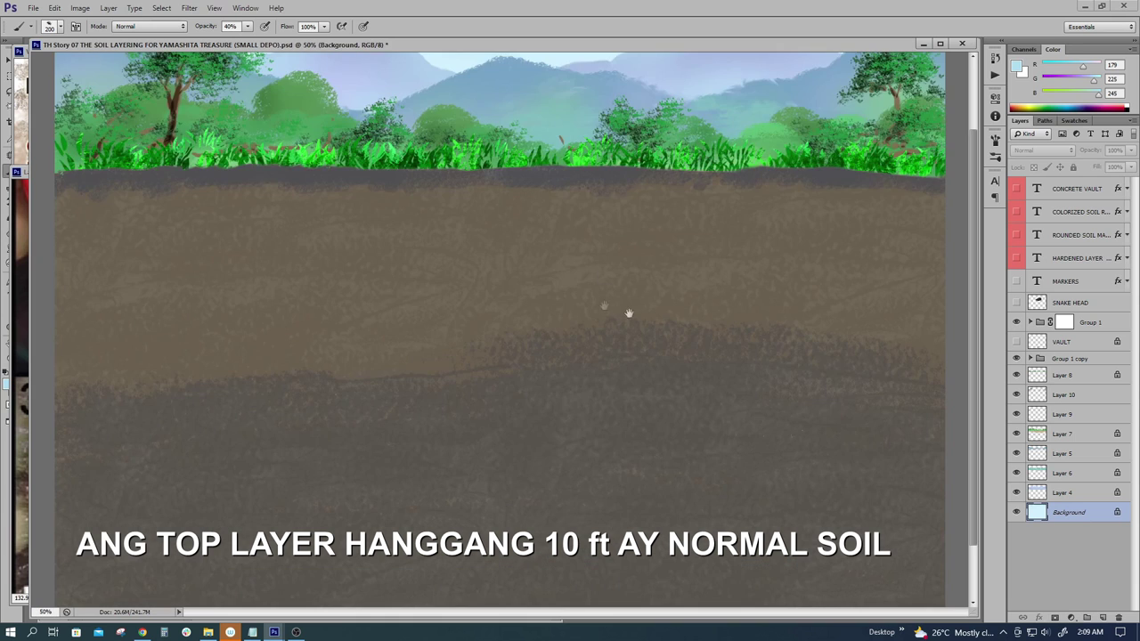
left_click_drag(691, 298, 682, 390)
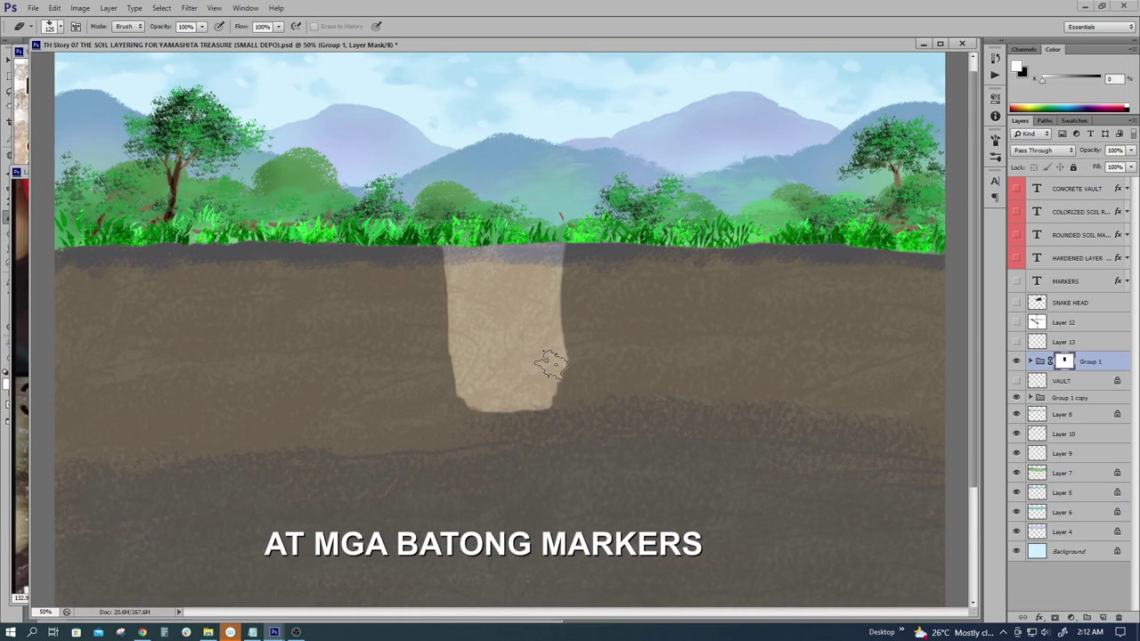
left_click_drag(550, 363, 501, 396)
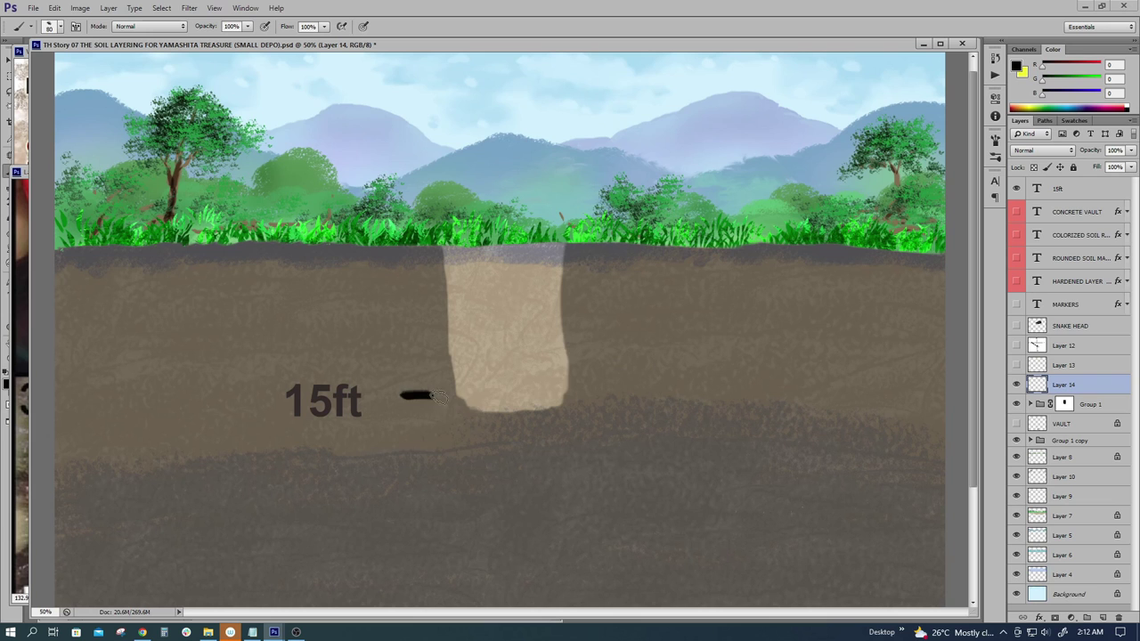
Step: Paint a wide tan soil patch across the bottom of the shaft on Layer 14, using a color sampled from the shaft
left_click_drag(436, 396, 531, 396)
key("ctrl+z")
left_click(499, 360, "alt")
mouse_move(442, 403)
left_mouse_down()
mouse_move(627, 396)
mouse_move(405, 414)
left_mouse_up()
key("ctrl+plus")
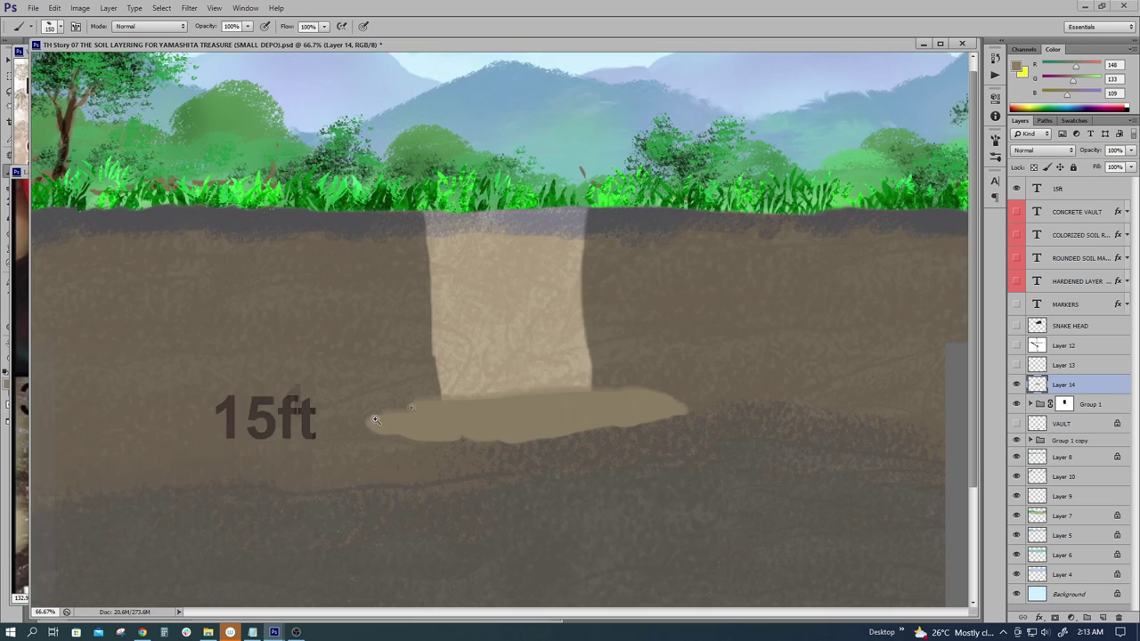
left_click(503, 383)
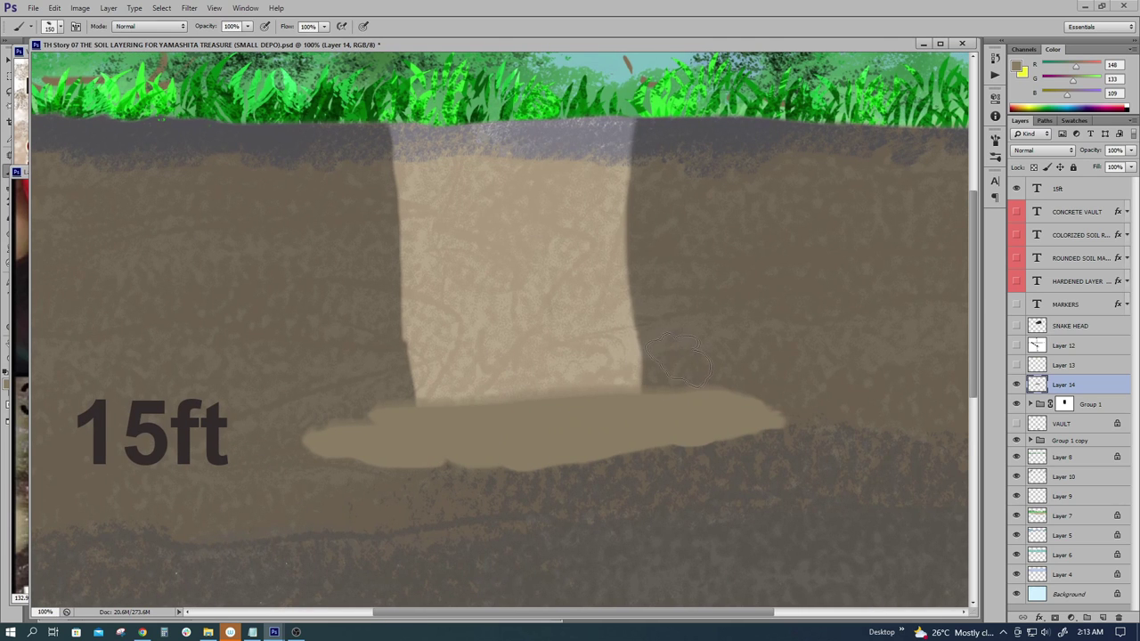
Step: Create a new layer and scatter white clay marble dots over the lower shaft, the tan patch and the soil around them
key("ctrl+shift+alt+n")
key("d")
key("bracketleft")
key("bracketleft")
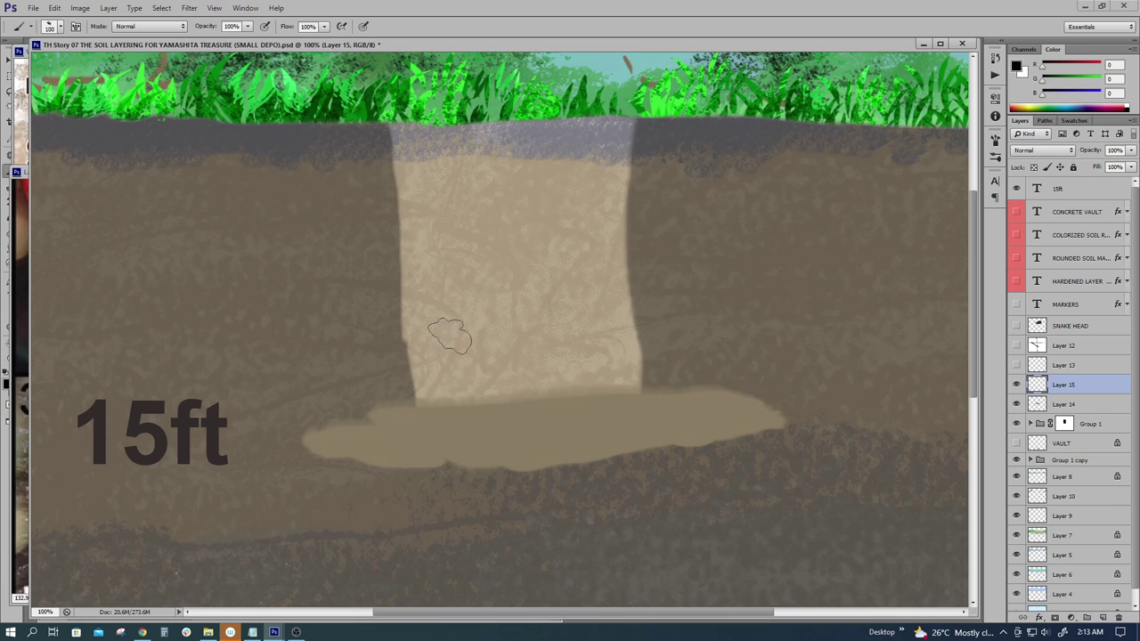
left_click(482, 378)
left_click(458, 354)
key("ctrl+z")
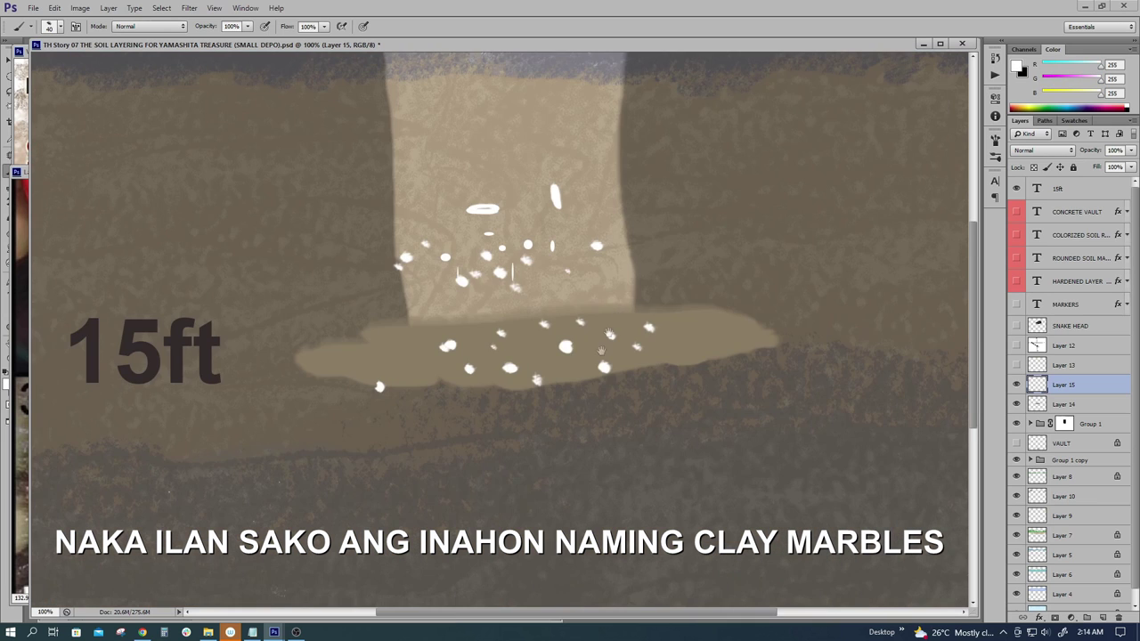
left_click_drag(475, 309, 467, 360)
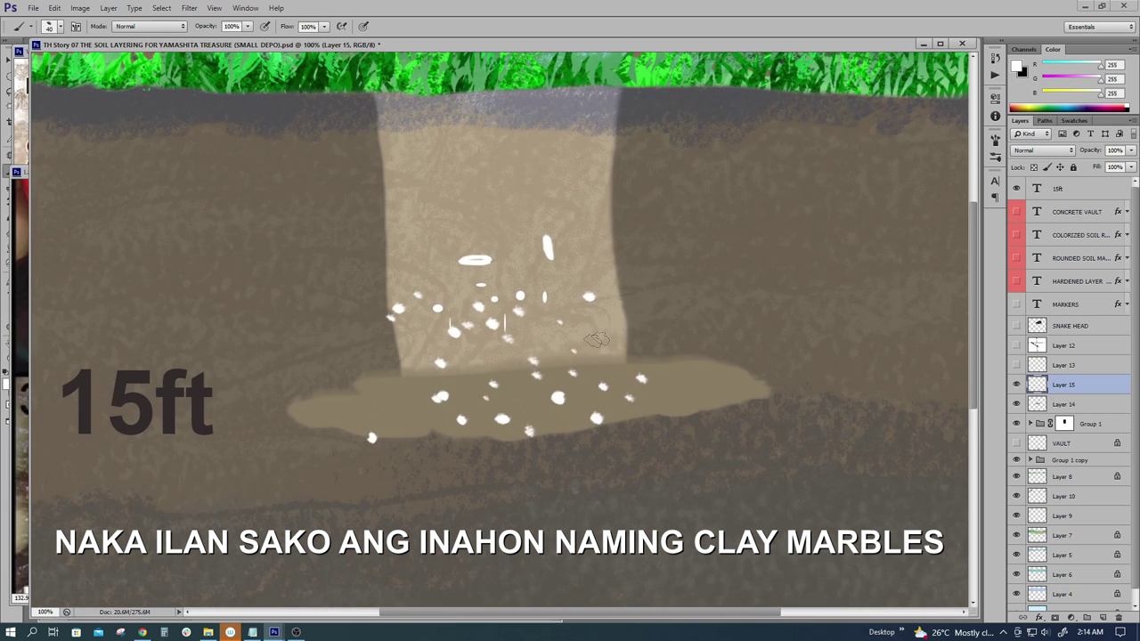
key("ctrl+minus")
left_click(478, 311)
left_click_drag(545, 389, 496, 315)
left_click_drag(716, 332, 738, 323)
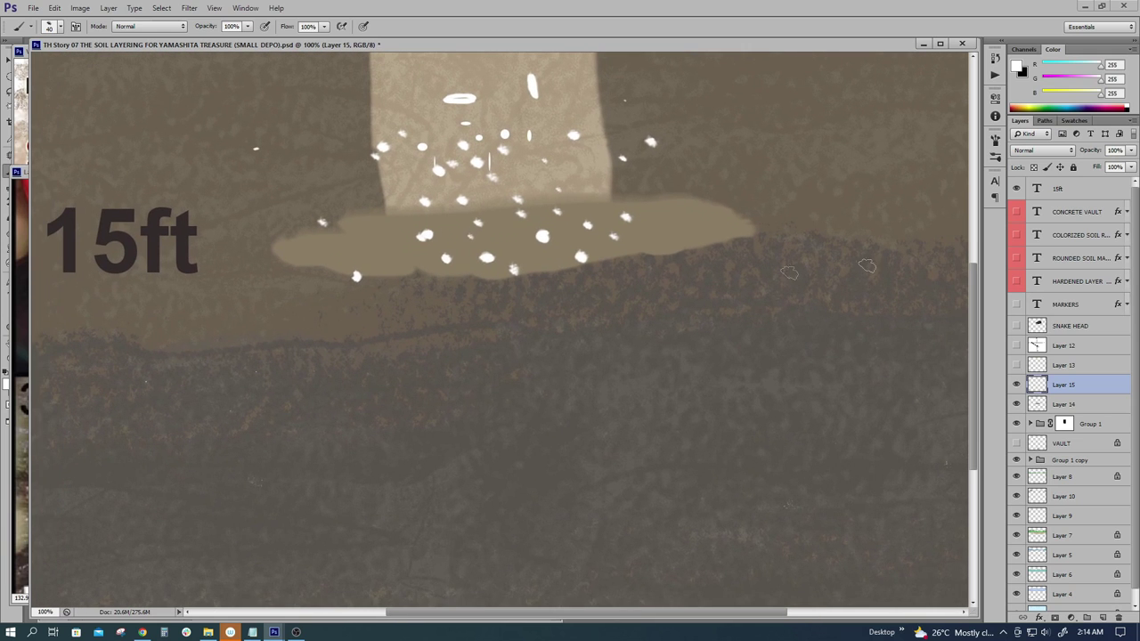
Step: Set the foreground color to dusty pink (RGB 175, 146, 146) and paint horizontal strokes below the tan patch
left_click(1020, 68)
left_click(637, 266)
left_click(885, 210)
mouse_move(480, 300)
left_mouse_down()
mouse_move(577, 312)
mouse_move(465, 308)
mouse_move(596, 290)
left_mouse_up()
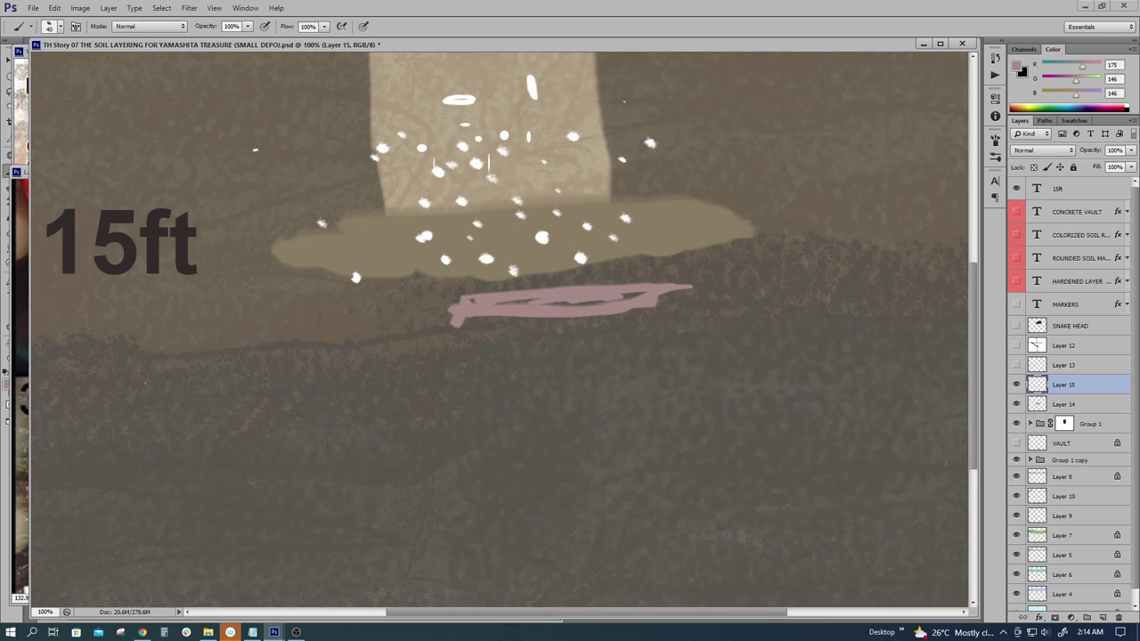
mouse_move(433, 294)
left_mouse_down()
mouse_move(523, 282)
mouse_move(382, 285)
mouse_move(532, 266)
mouse_move(548, 275)
mouse_move(375, 298)
mouse_move(539, 272)
left_mouse_up()
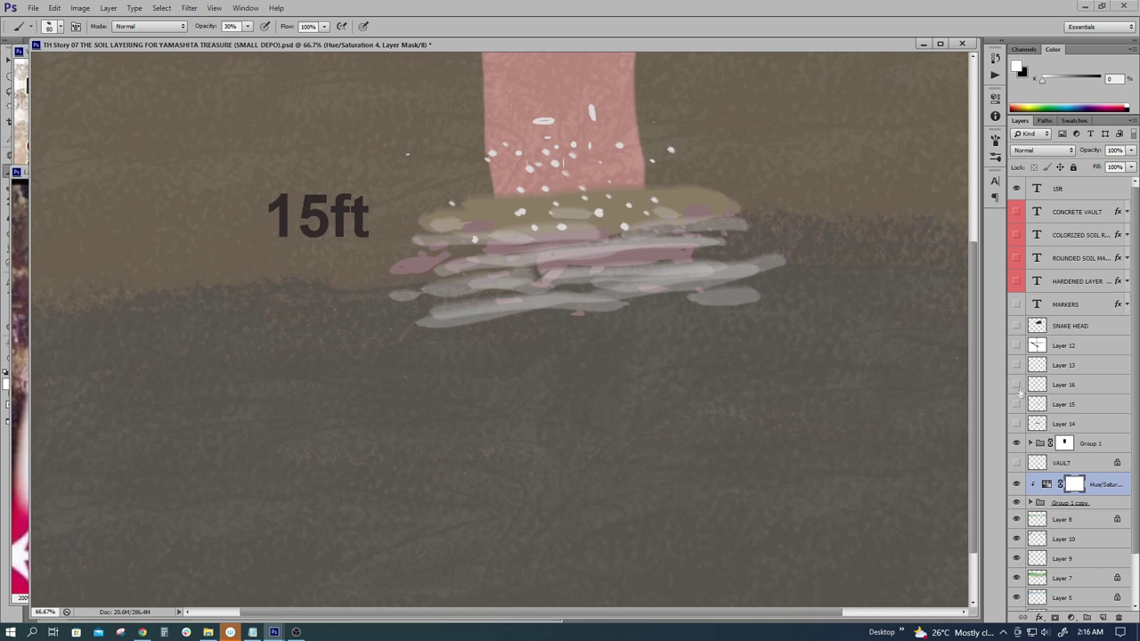
Step: Move the 15ft depth label lower beside the shaft and change its text to 23ft
key("ctrl+alt+z")
left_click_drag(562, 278, 363, 313)
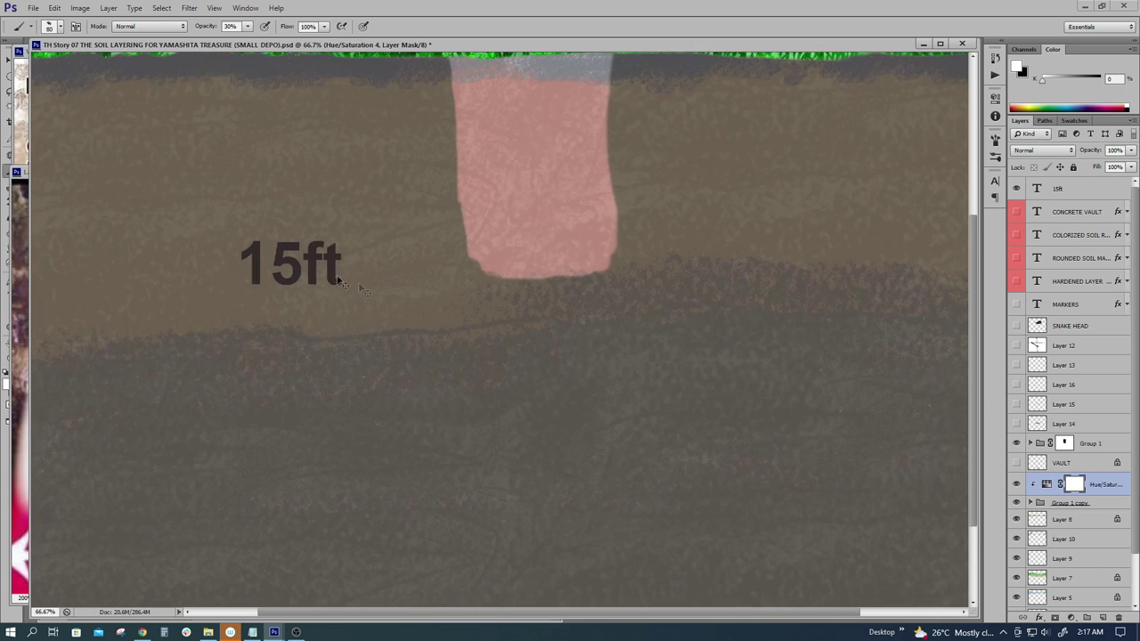
left_click_drag(477, 356, 502, 327)
left_click_drag(358, 242, 397, 312)
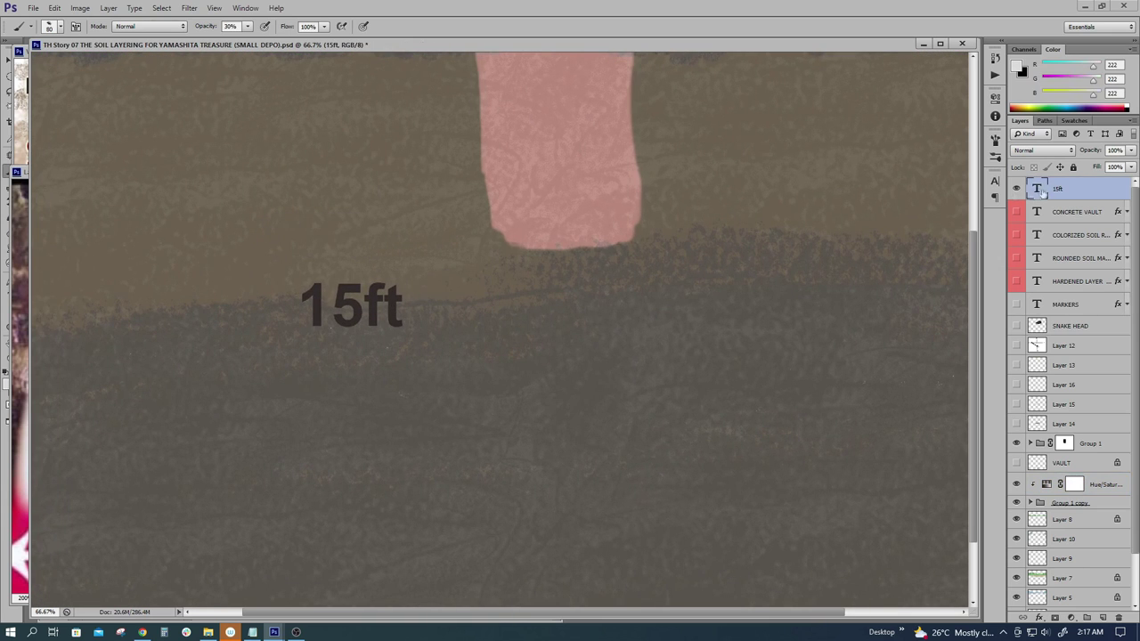
double_click(1036, 187)
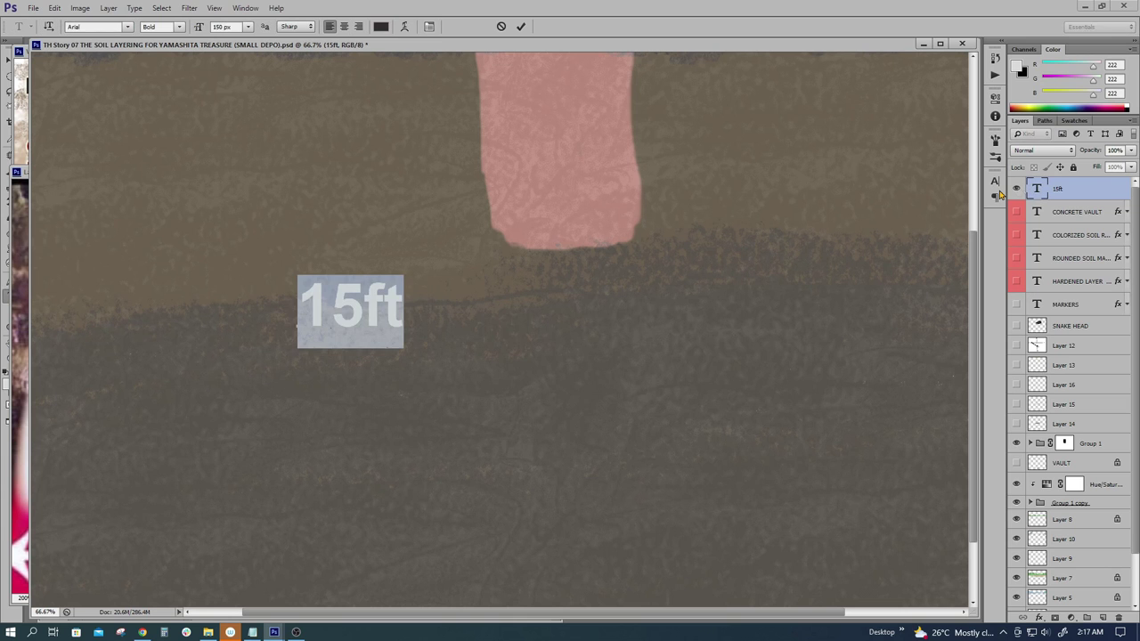
type("23")
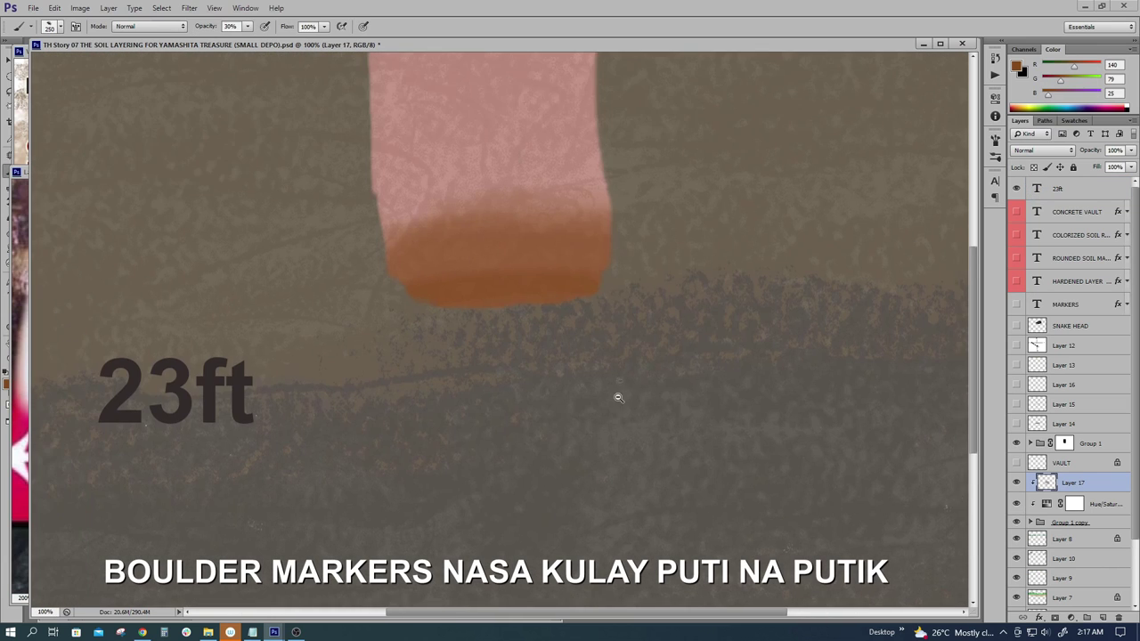
Step: Paint a solid dark boulder in the soil to the right of the shaft on Layer 14, with a size 100 brush at 100% opacity
left_click(618, 397, "alt")
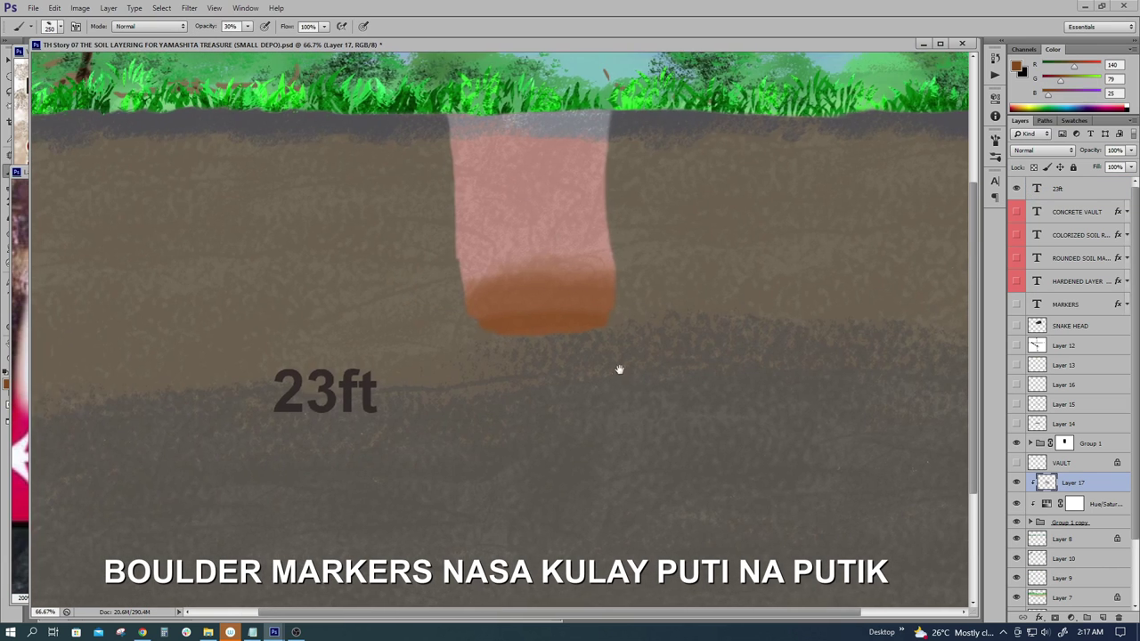
left_click(609, 401, "ctrl")
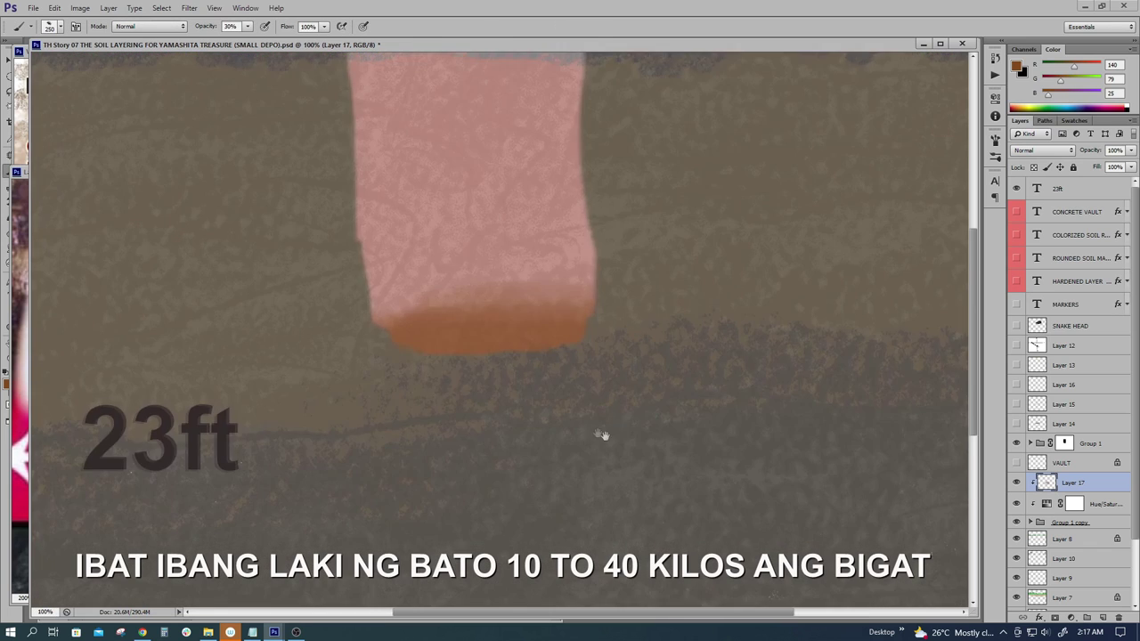
left_click_drag(614, 348, 588, 374)
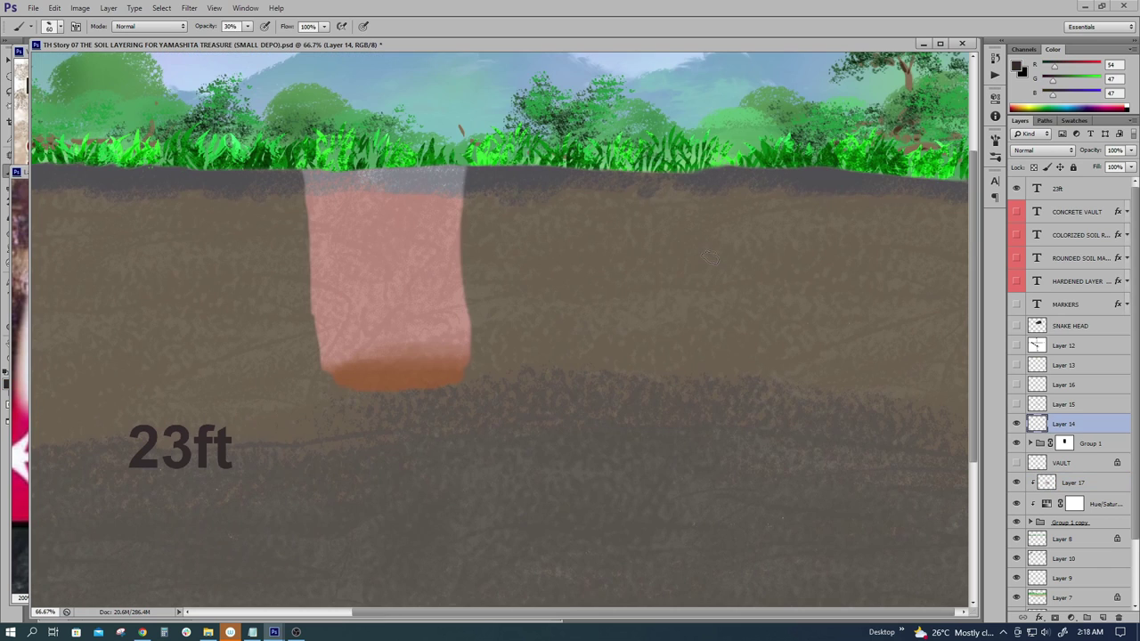
left_click_drag(710, 255, 665, 278)
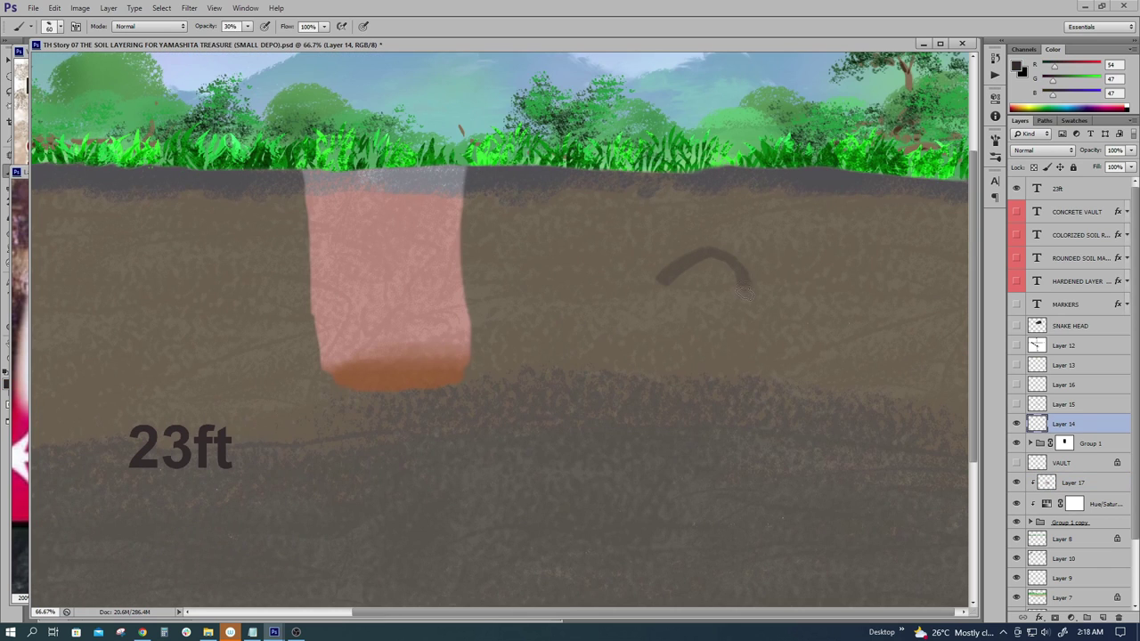
mouse_move(729, 342)
left_mouse_down()
mouse_move(605, 288)
mouse_move(646, 351)
mouse_move(685, 298)
mouse_move(659, 303)
mouse_move(686, 316)
mouse_move(686, 356)
mouse_move(625, 349)
left_mouse_up()
key("0")
key("bracketright")
key("bracketright")
key("bracketright")
key("bracketright")
mouse_move(692, 317)
left_mouse_down()
mouse_move(597, 323)
mouse_move(619, 272)
mouse_move(649, 288)
mouse_move(726, 262)
mouse_move(683, 278)
mouse_move(712, 249)
mouse_move(702, 331)
mouse_move(674, 311)
mouse_move(628, 331)
mouse_move(626, 377)
mouse_move(710, 347)
mouse_move(746, 280)
left_mouse_up()
left_click(706, 336, "ctrl")
left_click(706, 337, "alt")
left_click(706, 336, "alt")
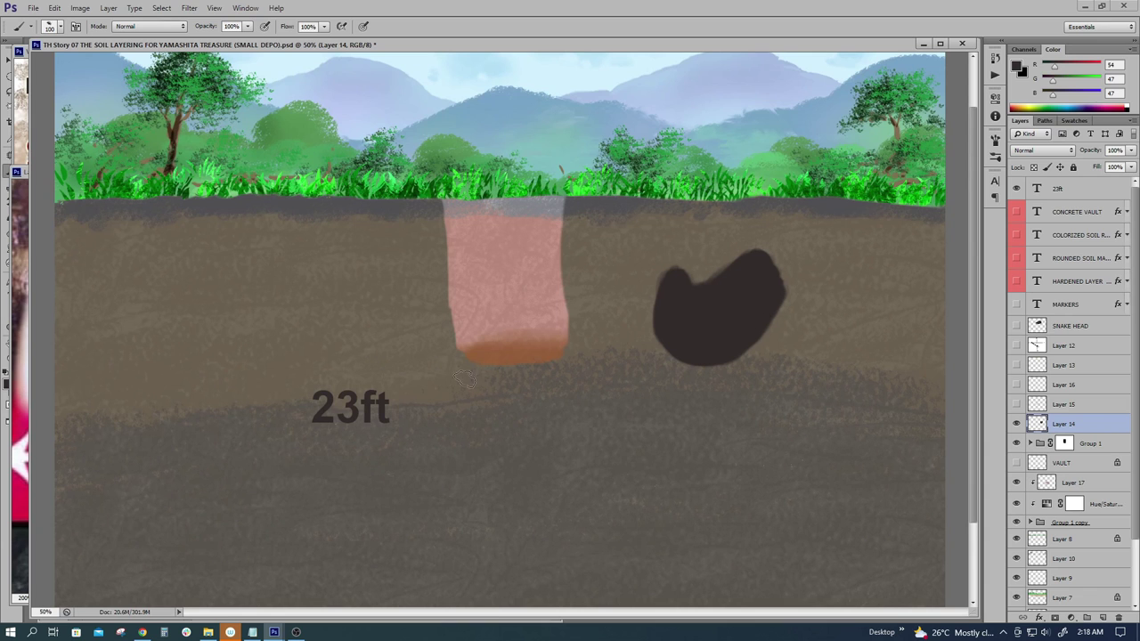
Step: Examine the multicolored soil below 23 ft in the Laguna before vault.jpg reference image
left_click(524, 377, "ctrl")
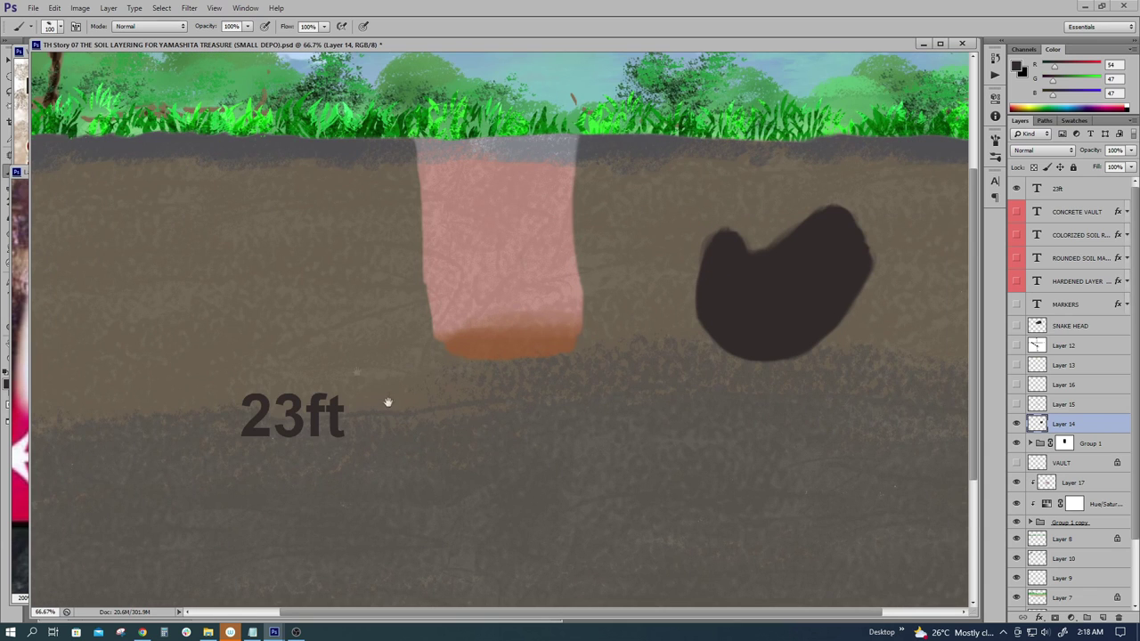
left_click_drag(537, 425, 547, 303)
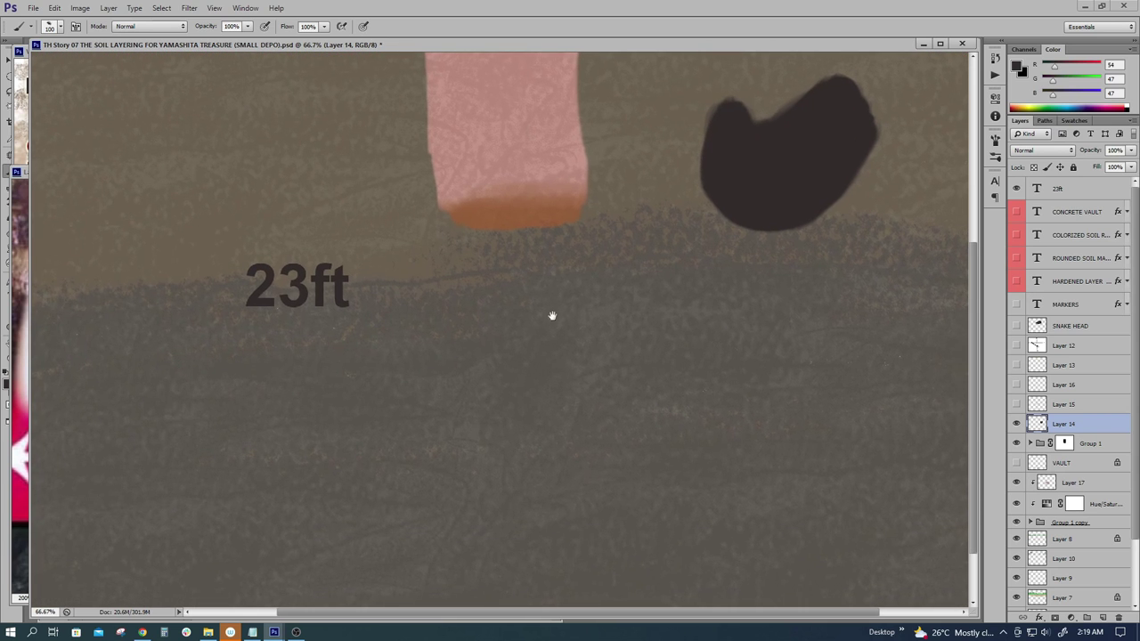
left_click_drag(455, 314, 443, 320)
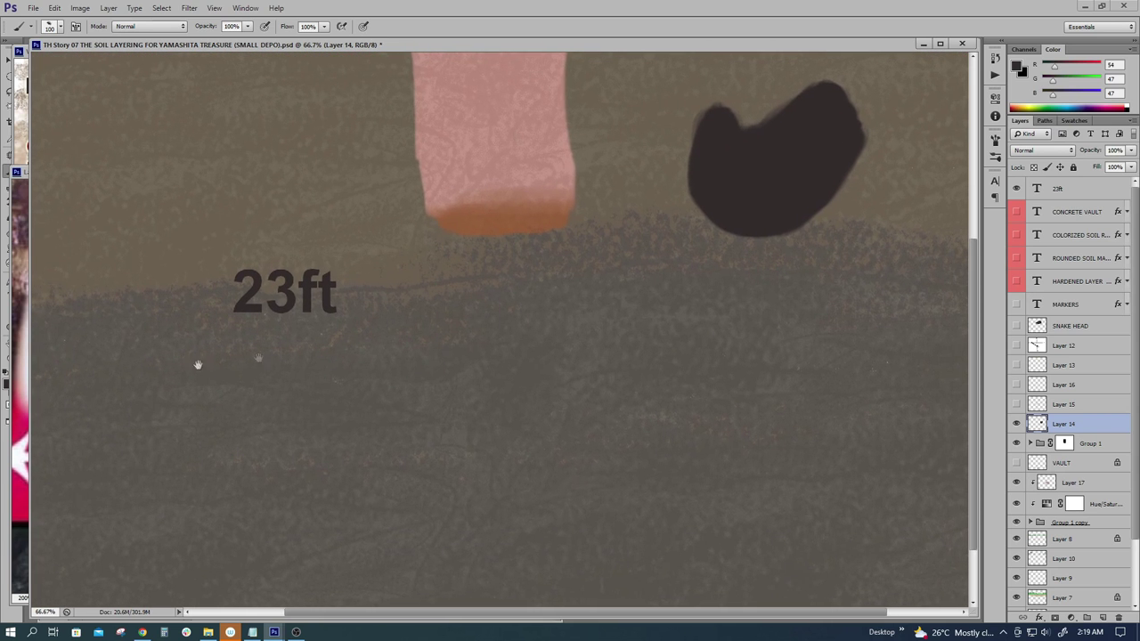
left_click(20, 375)
left_click_drag(80, 401, 391, 276)
key("ctrl+minus")
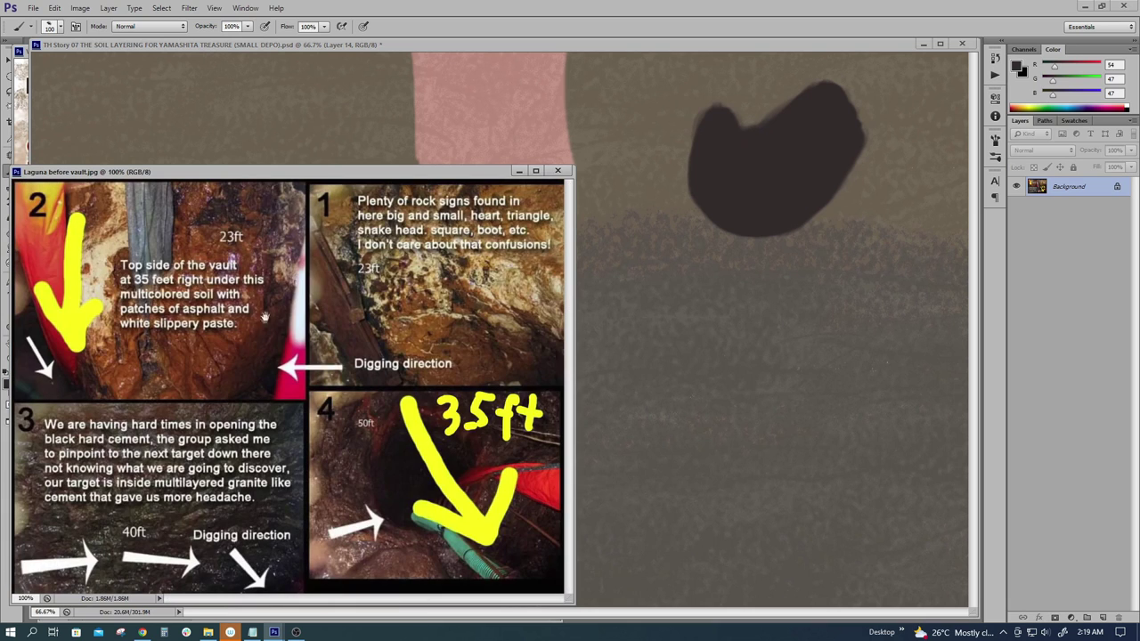
scroll(221, 346, "up", 1)
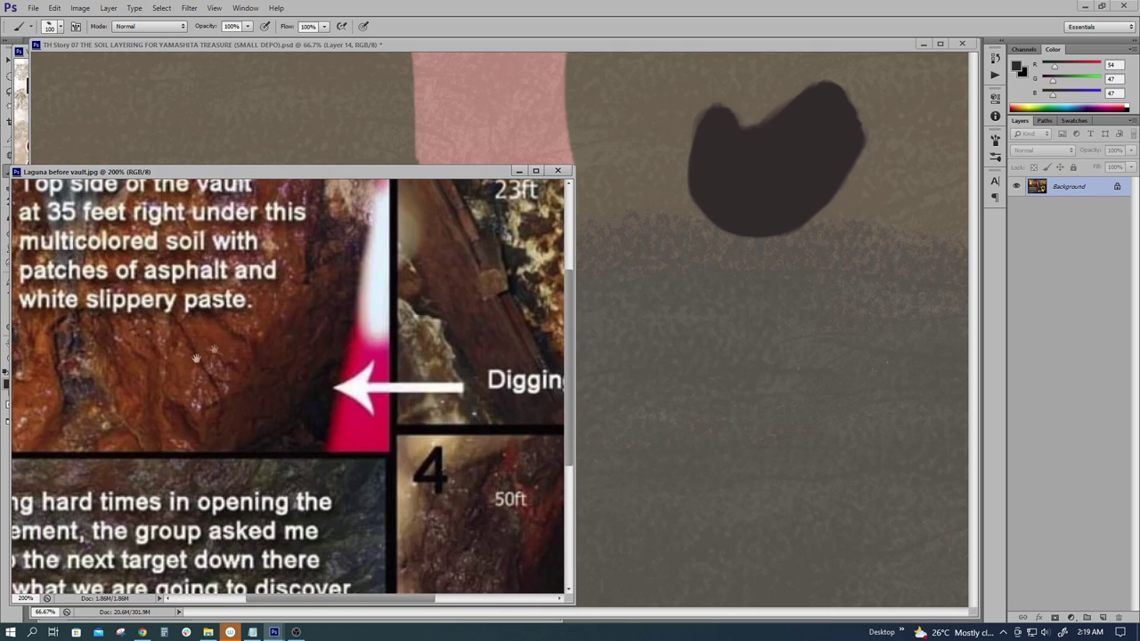
left_click_drag(196, 358, 284, 329)
left_click(666, 300)
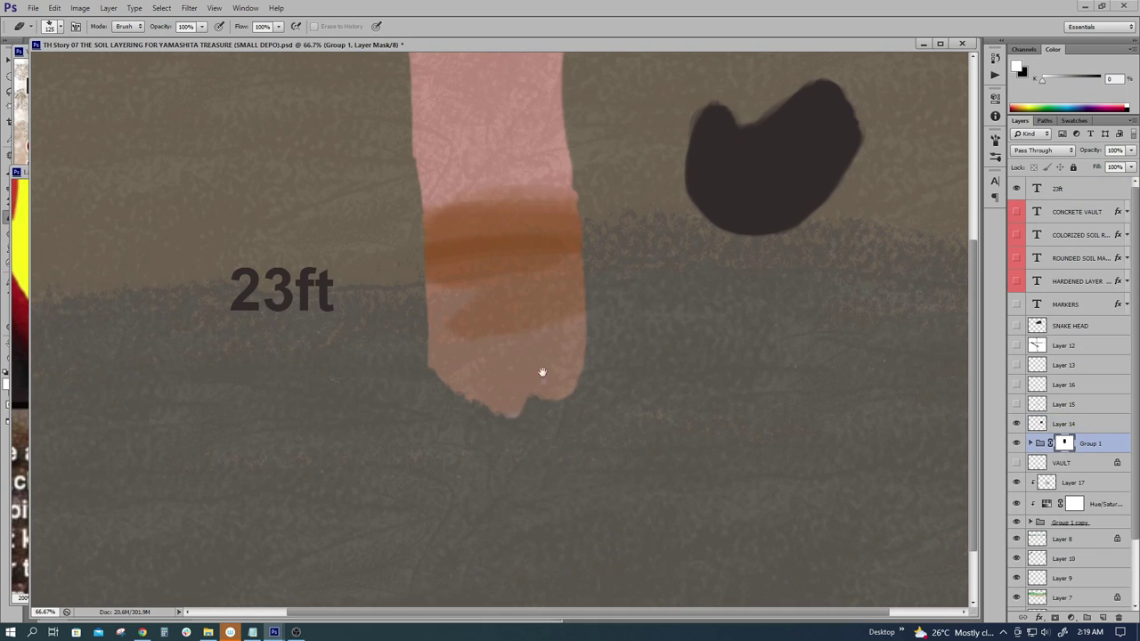
Step: Deepen the shaft by erasing the Group 1 mask and extend the orange soil on Layer 17 toward its flattened bottom
left_click_drag(543, 380, 567, 352)
left_click(1049, 479)
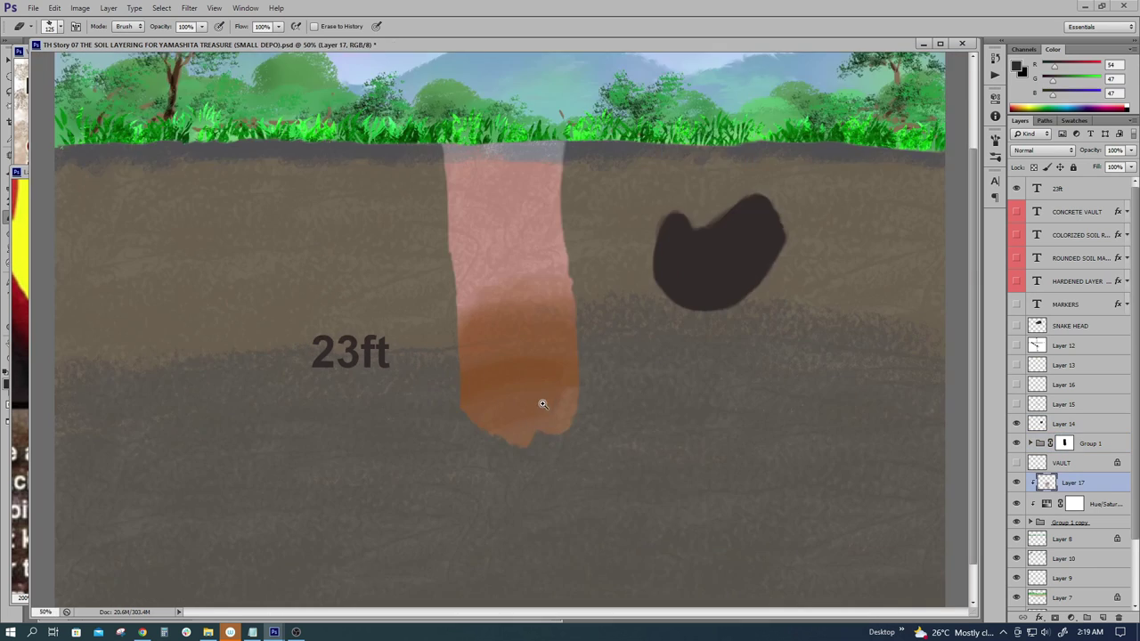
left_click_drag(542, 401, 565, 356)
scroll(560, 377, "up", 1)
left_click(1060, 444)
mouse_move(486, 374)
left_mouse_down()
mouse_move(608, 385)
mouse_move(622, 346)
left_mouse_up()
scroll(596, 364, "down", 3)
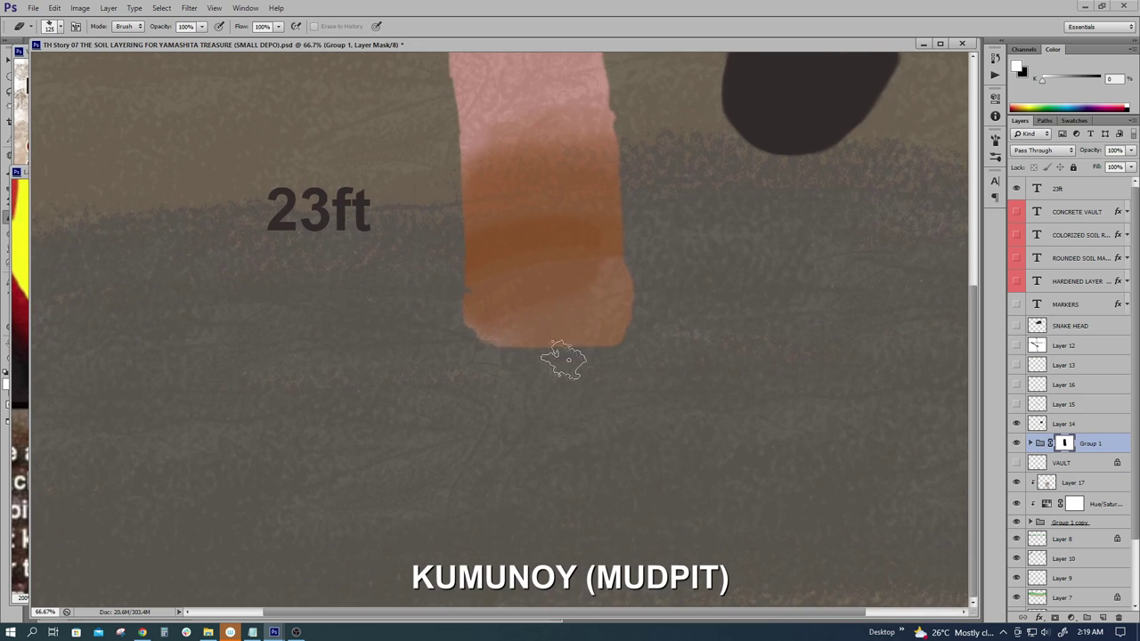
left_click_drag(566, 322, 575, 354)
Step: Paint gold-yellow patches (RGB 205, 176, 96) at the bottom of the shaft on Layer 14
left_click(1072, 423)
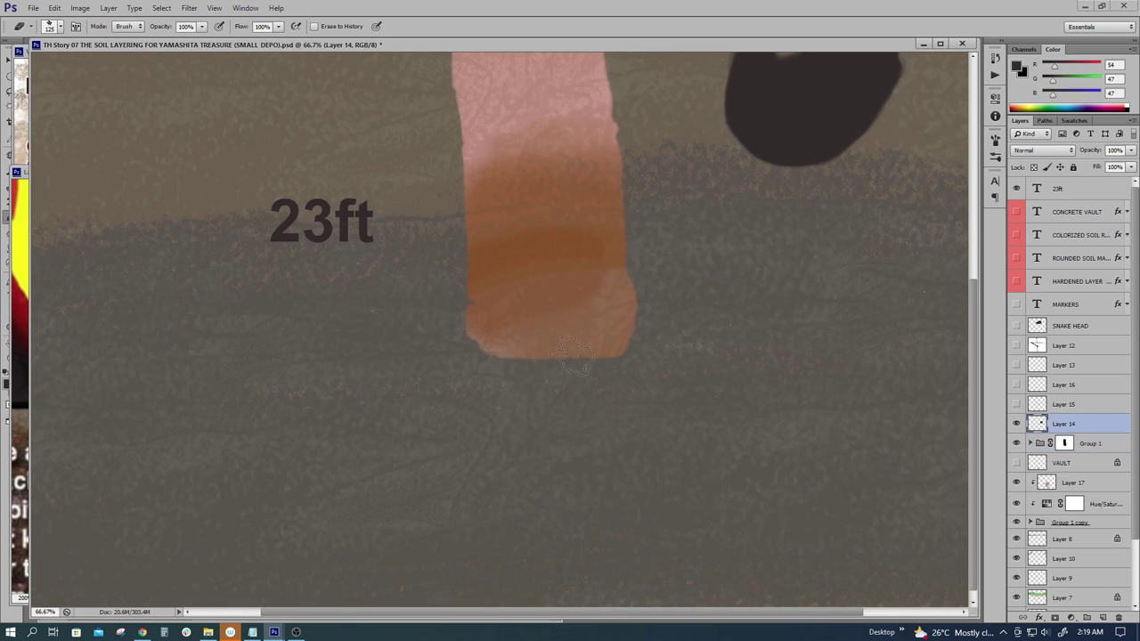
key("b")
left_click_drag(814, 219, 802, 249)
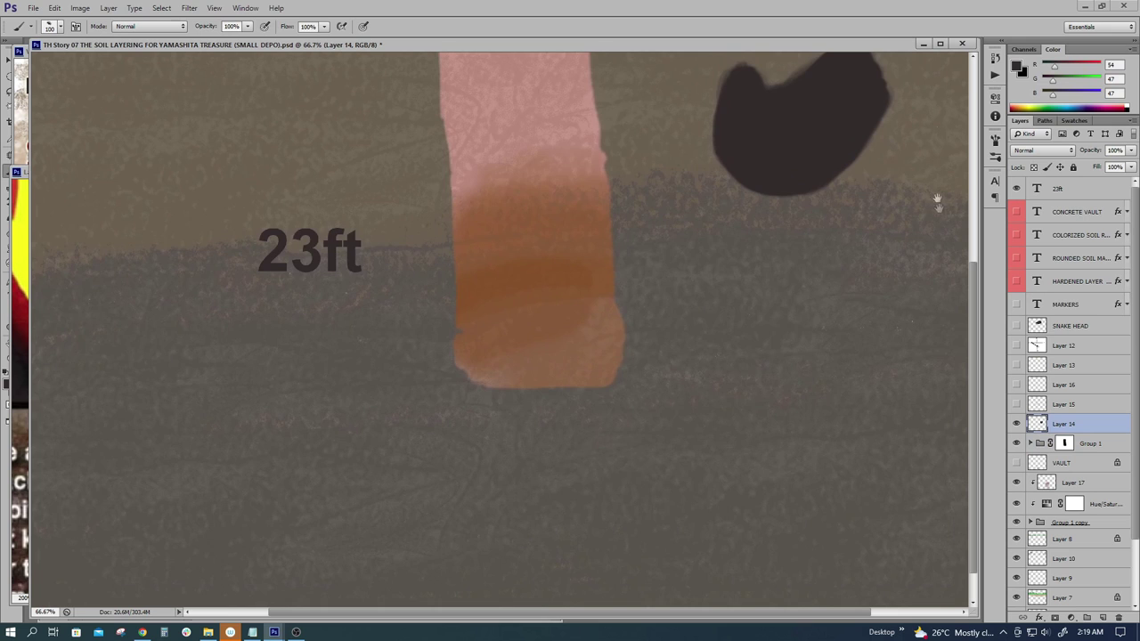
left_click_drag(622, 269, 615, 330)
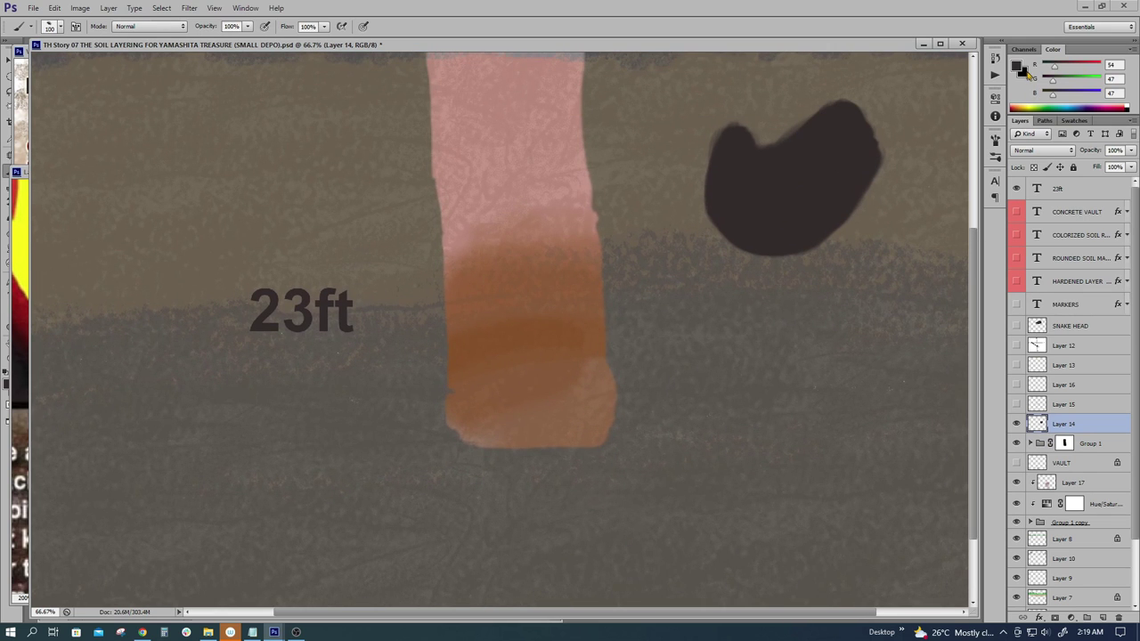
left_click(1029, 109)
left_click(1016, 67)
left_click(679, 247)
left_click(682, 282)
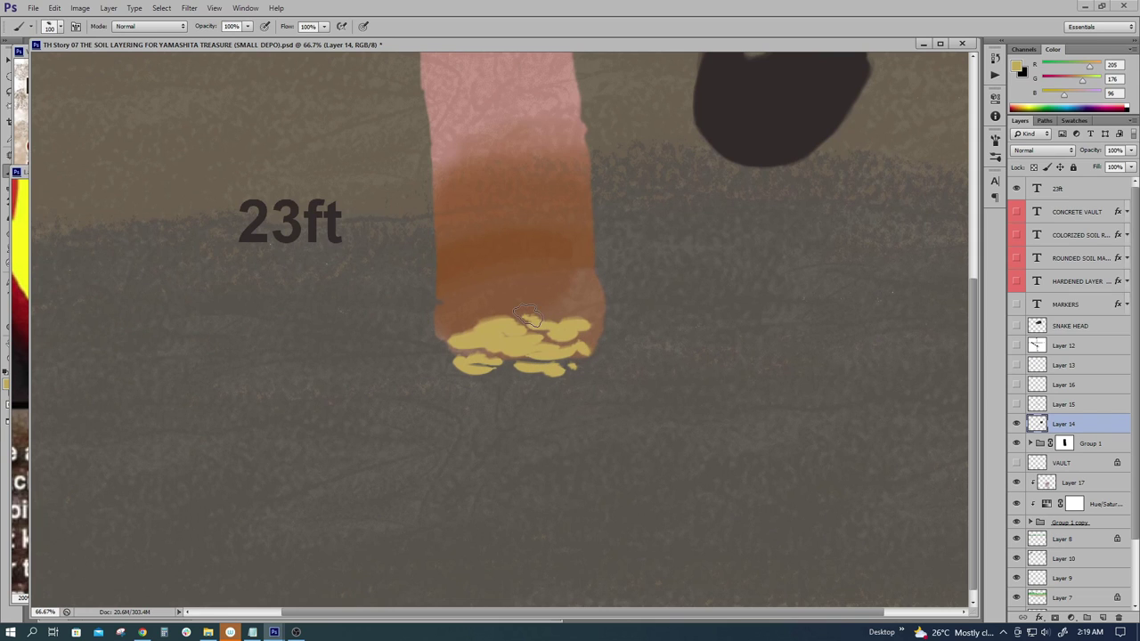
Step: Fill the shaft bottom with more gold-yellow patches on Layer 14 and paint a reddish-brown strip beneath them
mouse_move(481, 352)
left_mouse_down()
mouse_move(475, 382)
mouse_move(544, 393)
mouse_move(576, 375)
mouse_move(590, 338)
mouse_move(552, 388)
mouse_move(469, 387)
mouse_move(450, 349)
left_mouse_up()
left_click_drag(583, 321, 583, 380)
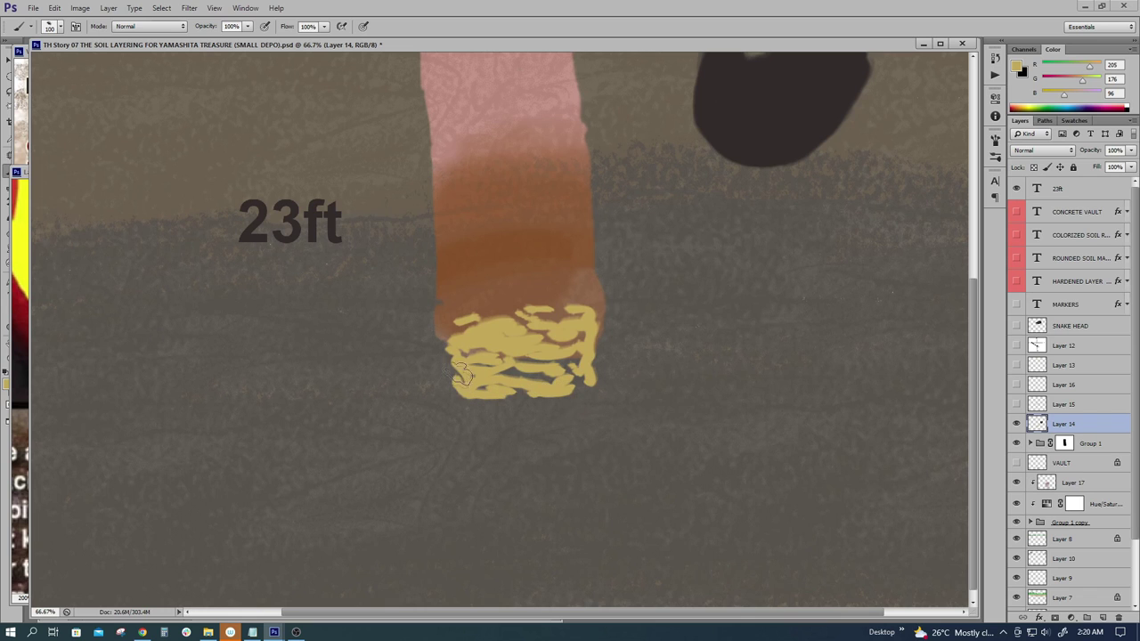
mouse_move(553, 398)
left_mouse_down()
mouse_move(527, 367)
mouse_move(588, 365)
mouse_move(588, 344)
mouse_move(594, 371)
mouse_move(528, 397)
mouse_move(469, 399)
mouse_move(599, 394)
mouse_move(458, 396)
mouse_move(587, 389)
mouse_move(461, 400)
mouse_move(588, 396)
left_mouse_up()
left_click(539, 246, "alt")
mouse_move(547, 364)
left_mouse_down()
mouse_move(538, 346)
mouse_move(549, 314)
mouse_move(516, 322)
left_mouse_up()
left_click(508, 329, "alt")
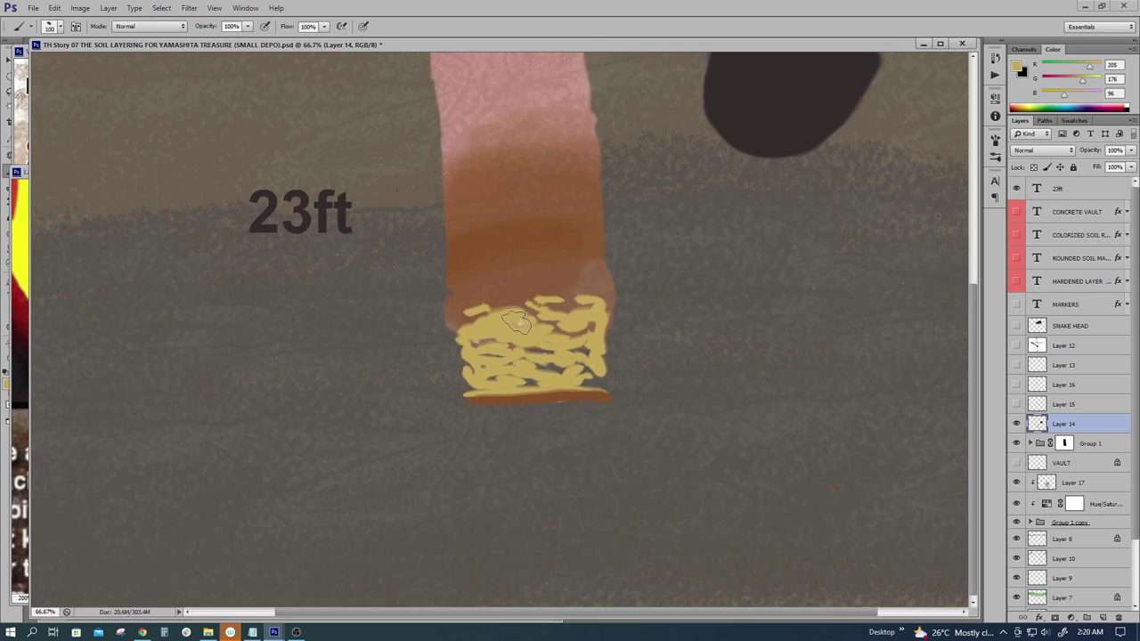
Step: Extend the gold-yellow patches (RGB 205, 176, 96) as long horizontal streaks into the soil on both sides of the shaft
left_click_drag(607, 326, 601, 323)
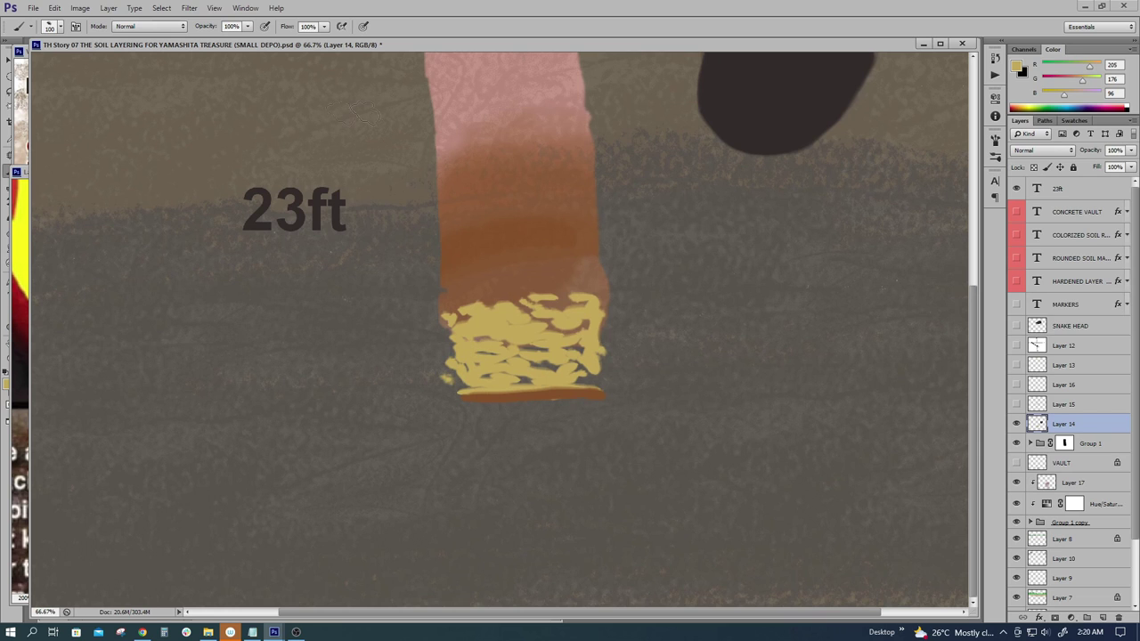
mouse_move(463, 341)
left_mouse_down()
mouse_move(512, 352)
mouse_move(448, 340)
mouse_move(259, 354)
mouse_move(477, 361)
mouse_move(523, 358)
left_mouse_up()
left_click_drag(376, 331, 485, 338)
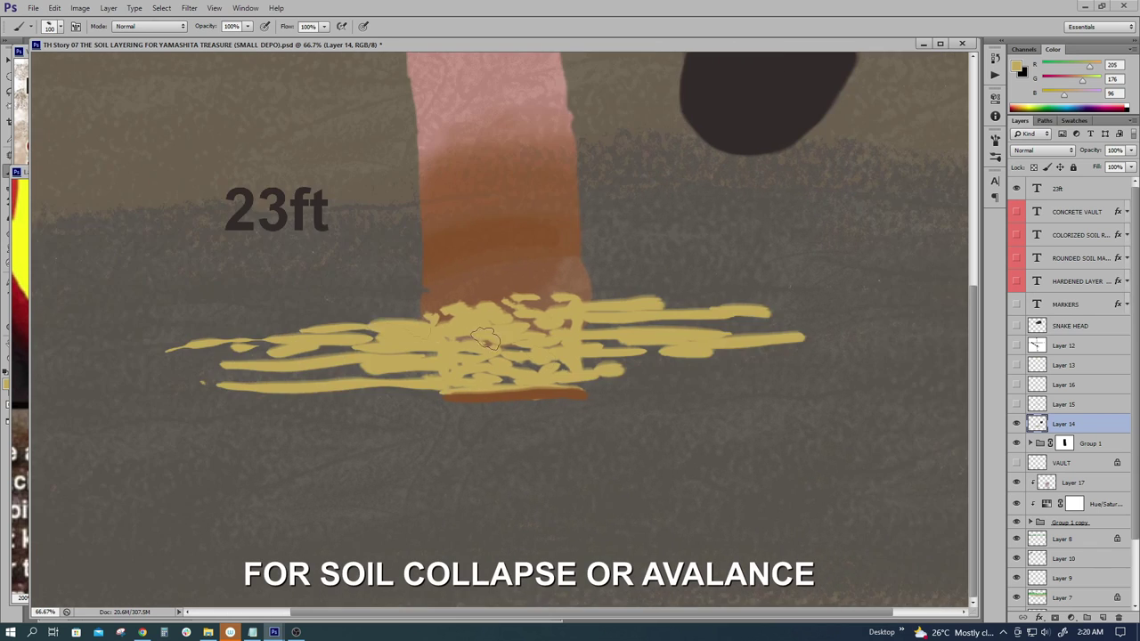
left_click_drag(558, 357, 567, 304)
left_click(526, 476)
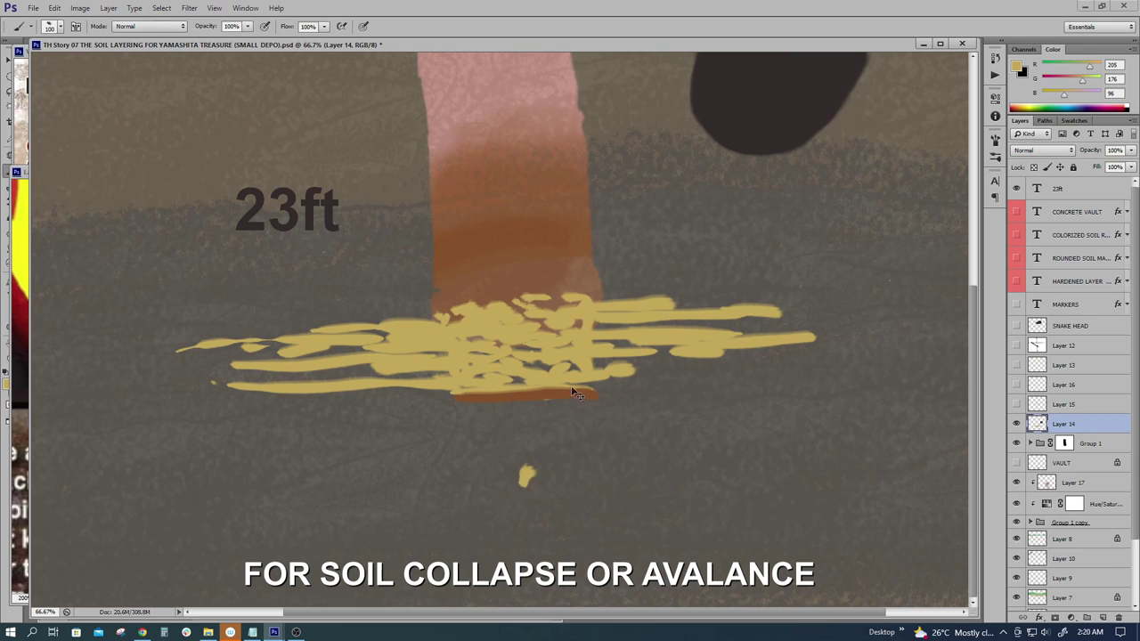
key("ctrl+z")
left_click_drag(475, 322, 375, 318)
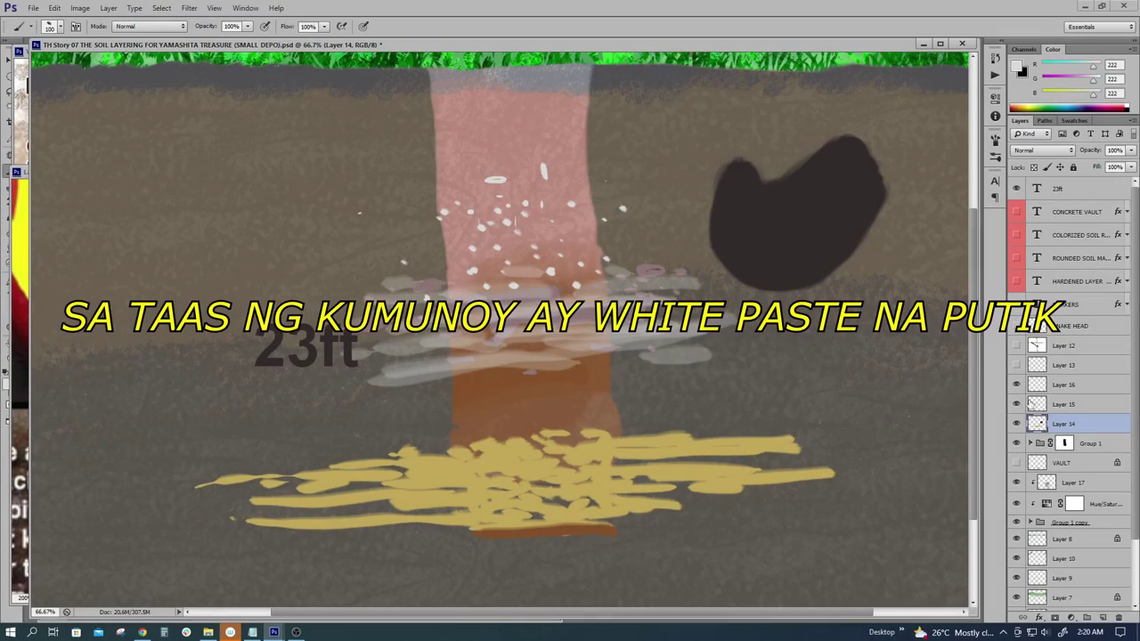
Step: Paint opaque white streaks (RGB 222, 222, 222) across the shaft at the 23ft mark on Layer 16
left_click(1015, 384)
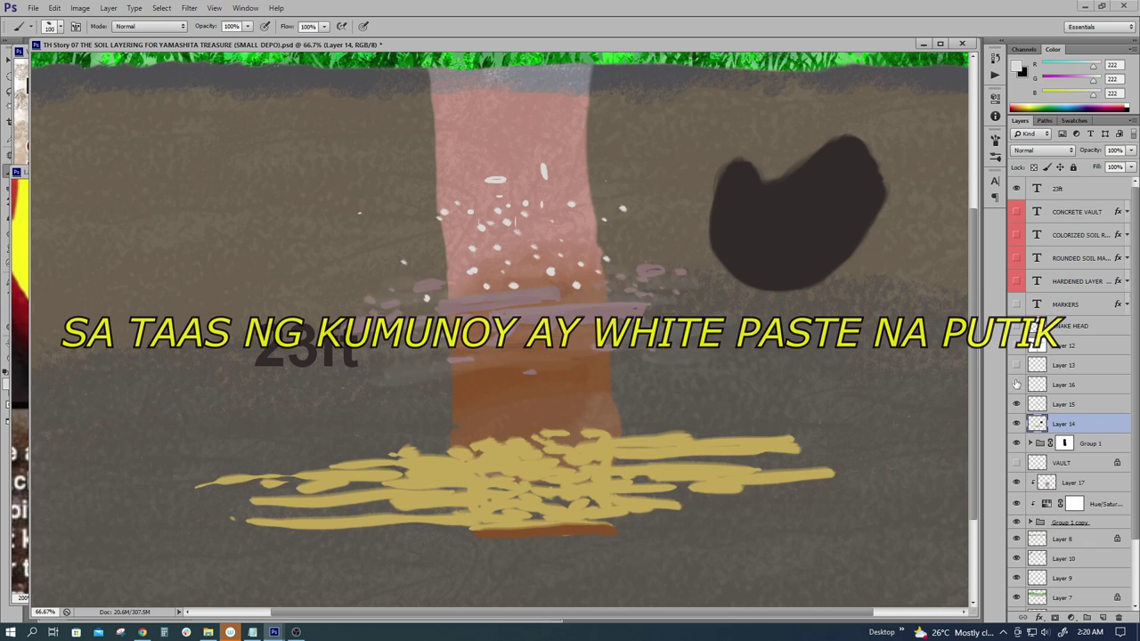
left_click(1016, 384)
left_click(1064, 384)
mouse_move(619, 329)
left_mouse_down()
mouse_move(692, 327)
mouse_move(408, 373)
mouse_move(611, 355)
mouse_move(663, 336)
left_mouse_up()
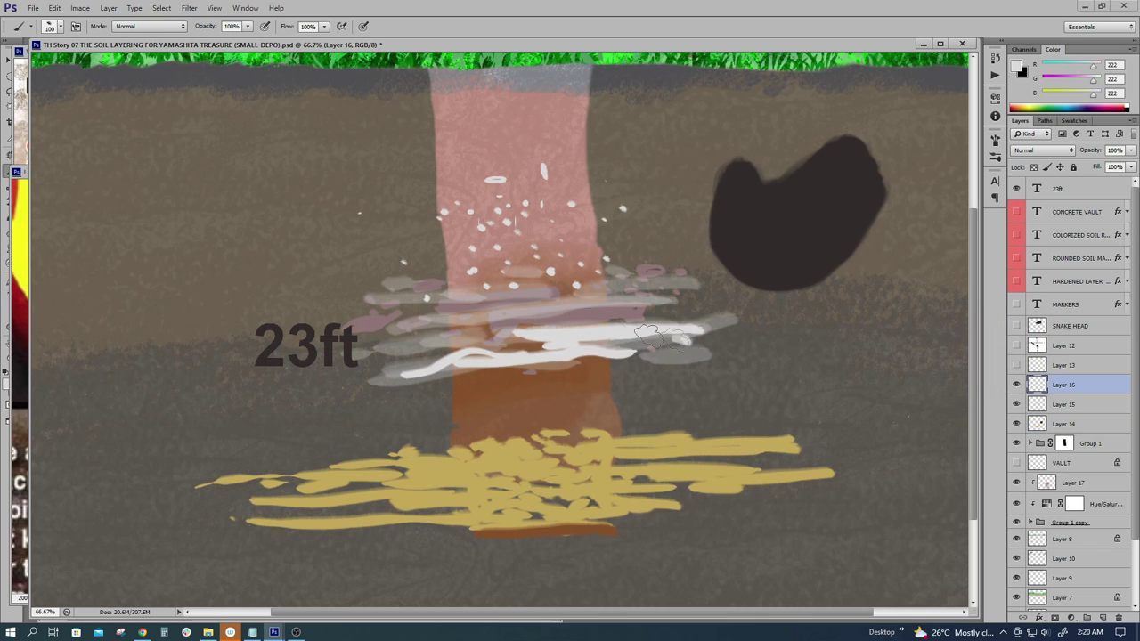
mouse_move(506, 305)
left_mouse_down()
mouse_move(378, 307)
mouse_move(663, 301)
left_mouse_up()
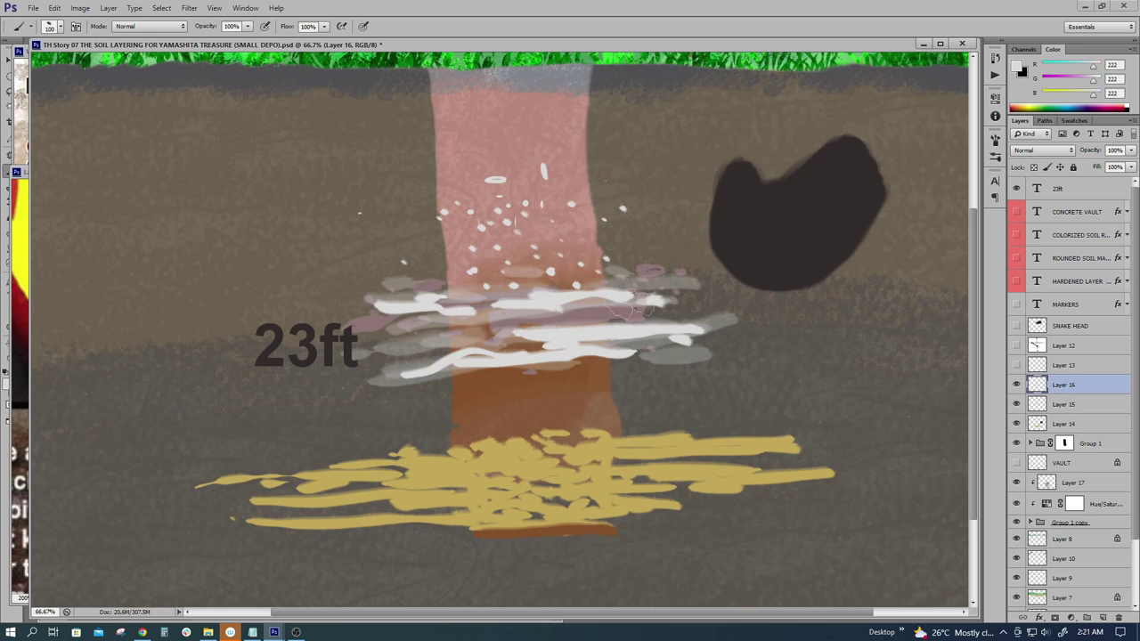
left_click_drag(561, 313, 641, 307)
Step: Add a new layer above Layer 16 and paint small dark stones (RGB 54, 47, 47) among the white streaks
left_click(1018, 424)
left_click(1018, 424)
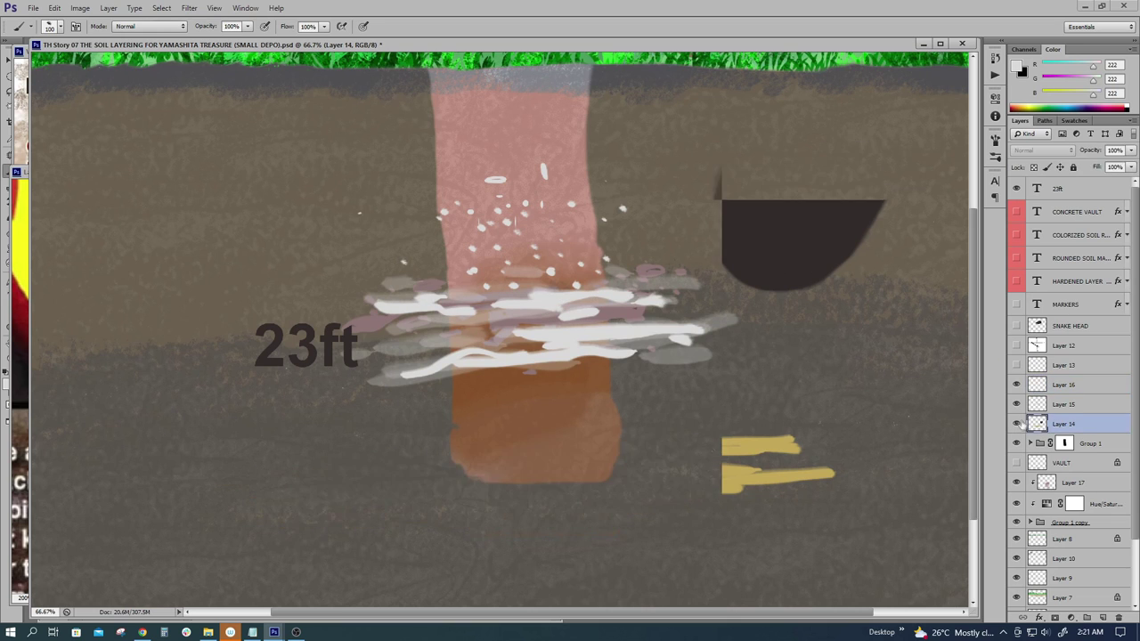
left_click(802, 223, "alt")
left_click_drag(509, 314, 463, 327)
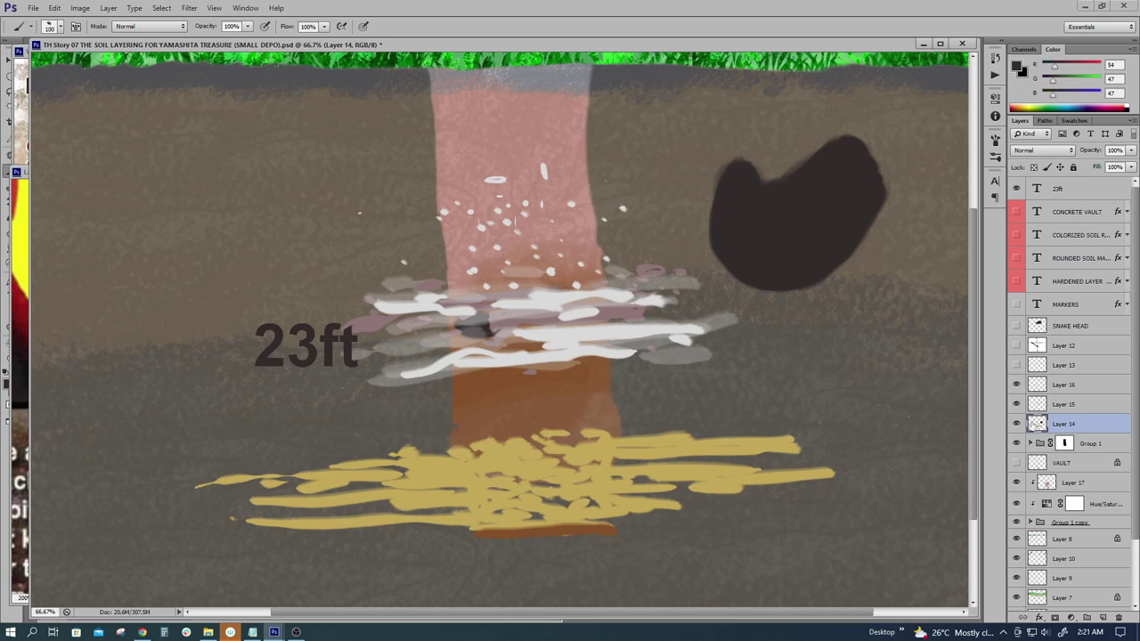
key("ctrl+z")
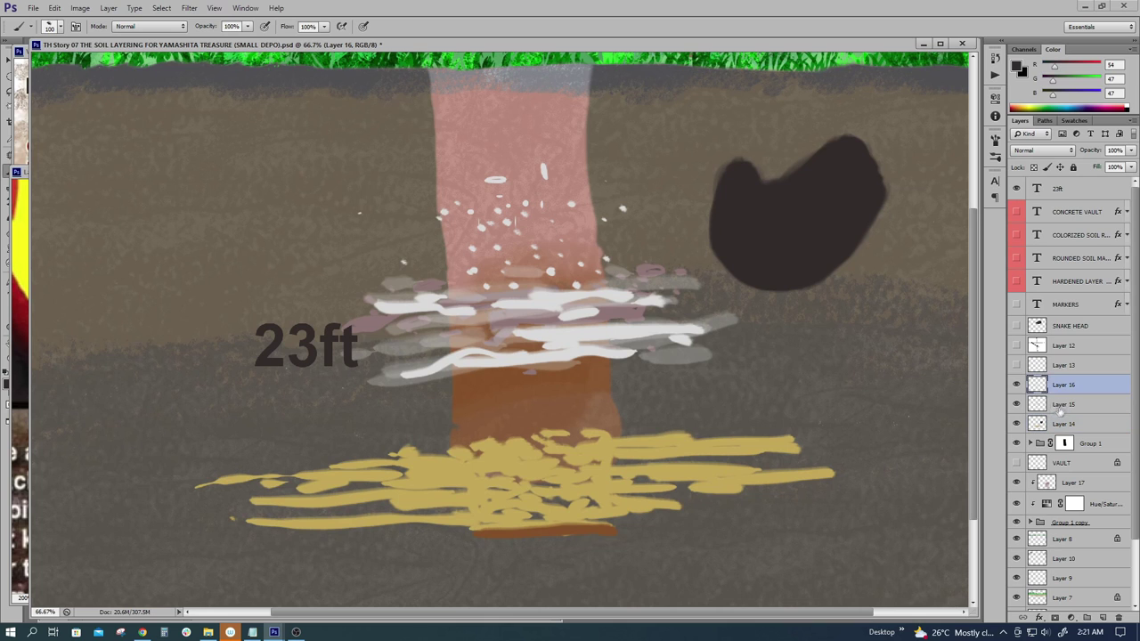
left_click(1102, 617)
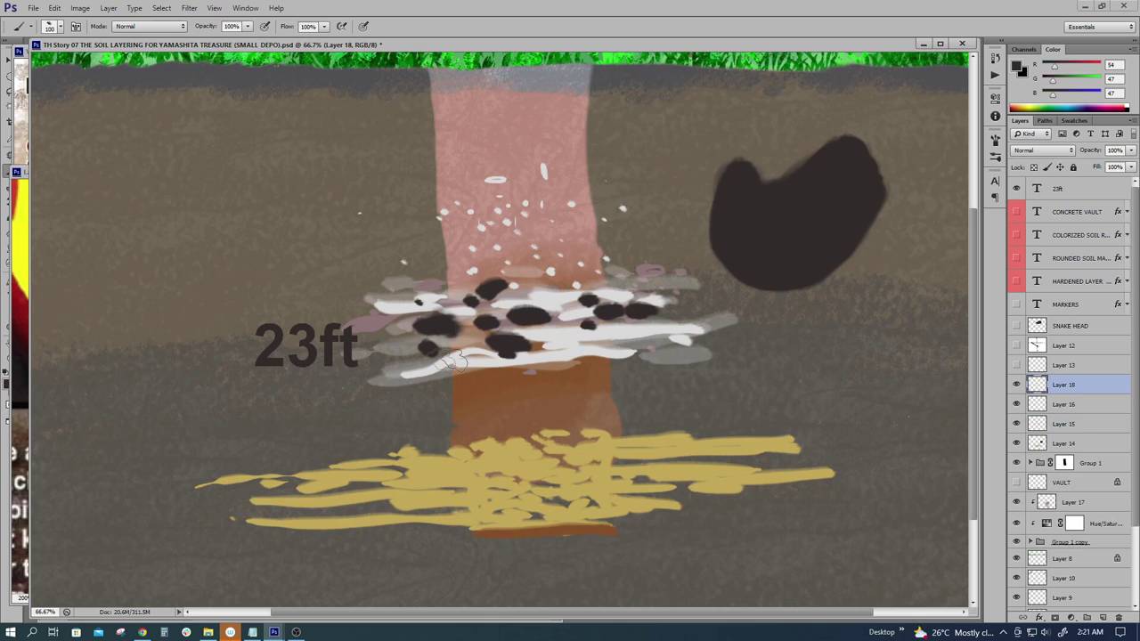
left_click_drag(432, 364, 451, 358)
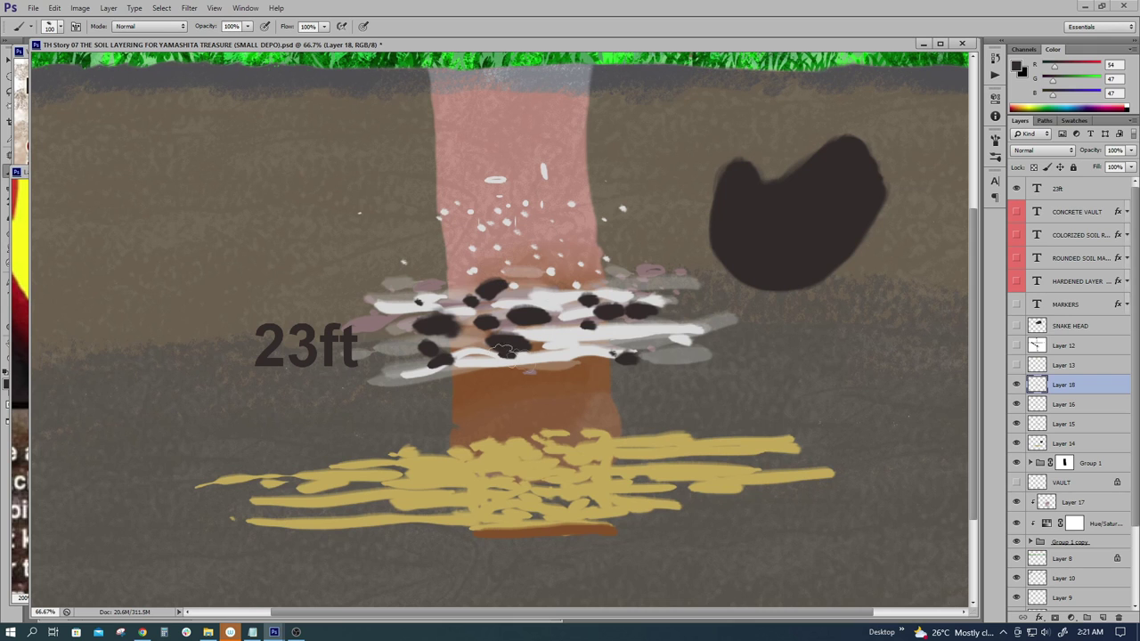
left_click_drag(432, 327, 492, 305)
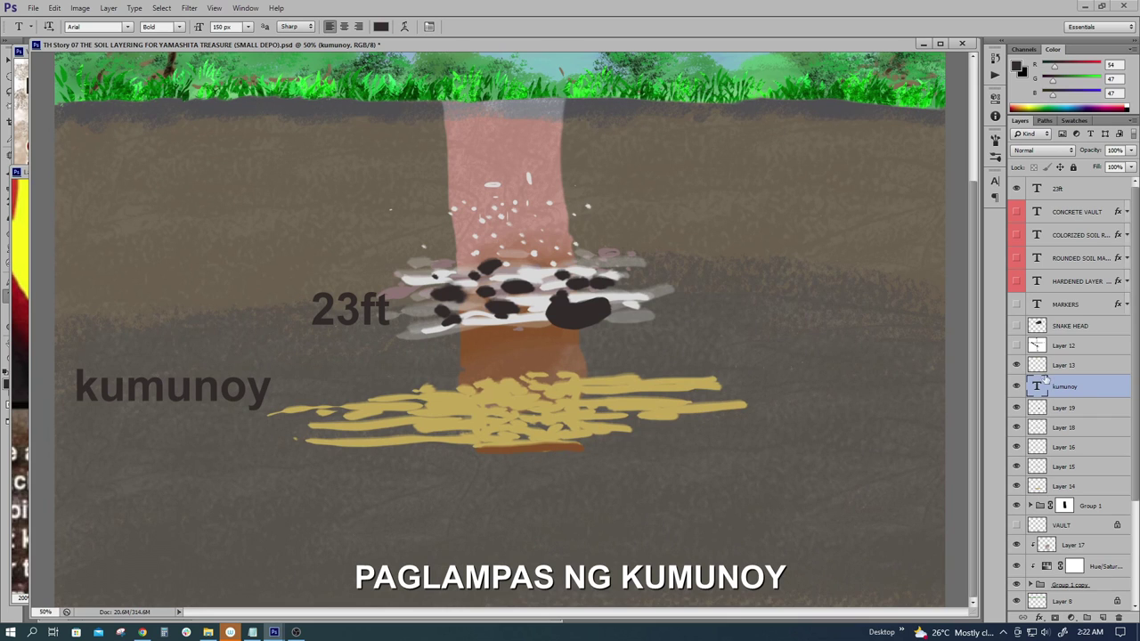
Step: Paint a band of reddish-brown soil patches (RGB 143, 89, 43) directly beneath the gold-yellow streaks on Layer 14
left_click(575, 397, "ctrl")
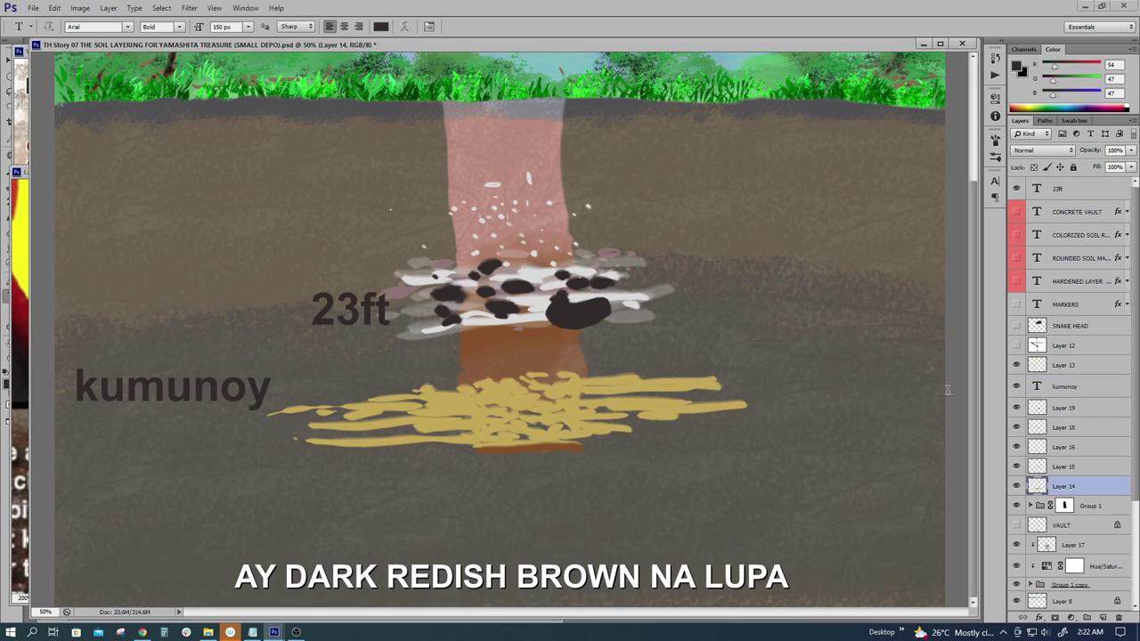
key("b")
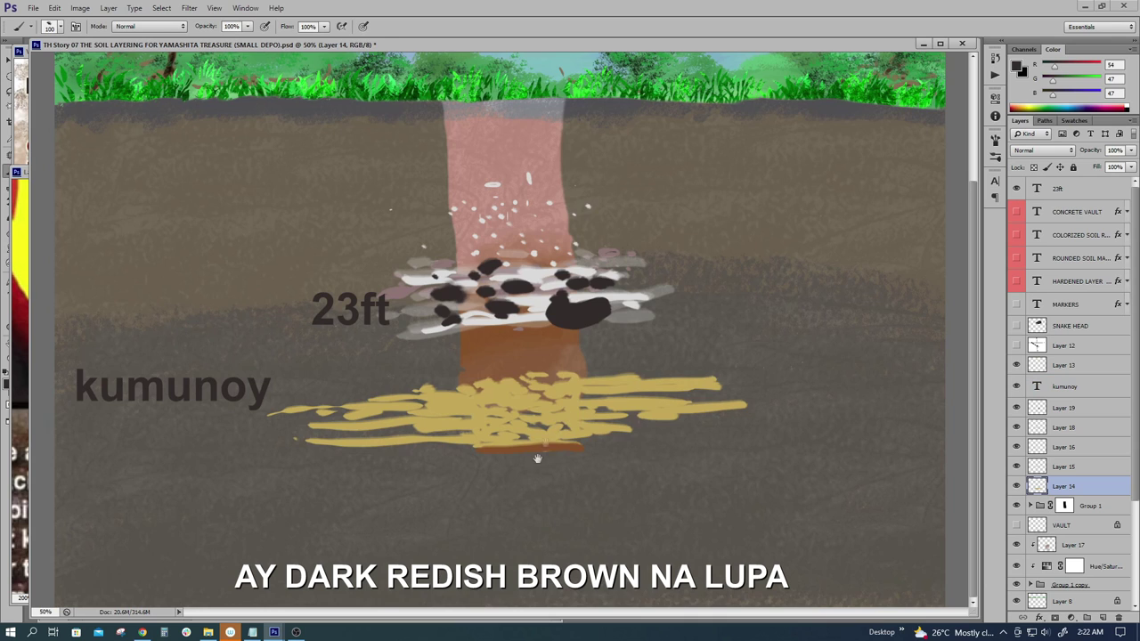
left_click(553, 465, "ctrl")
left_click_drag(553, 465, 573, 434)
left_click(546, 413, "alt")
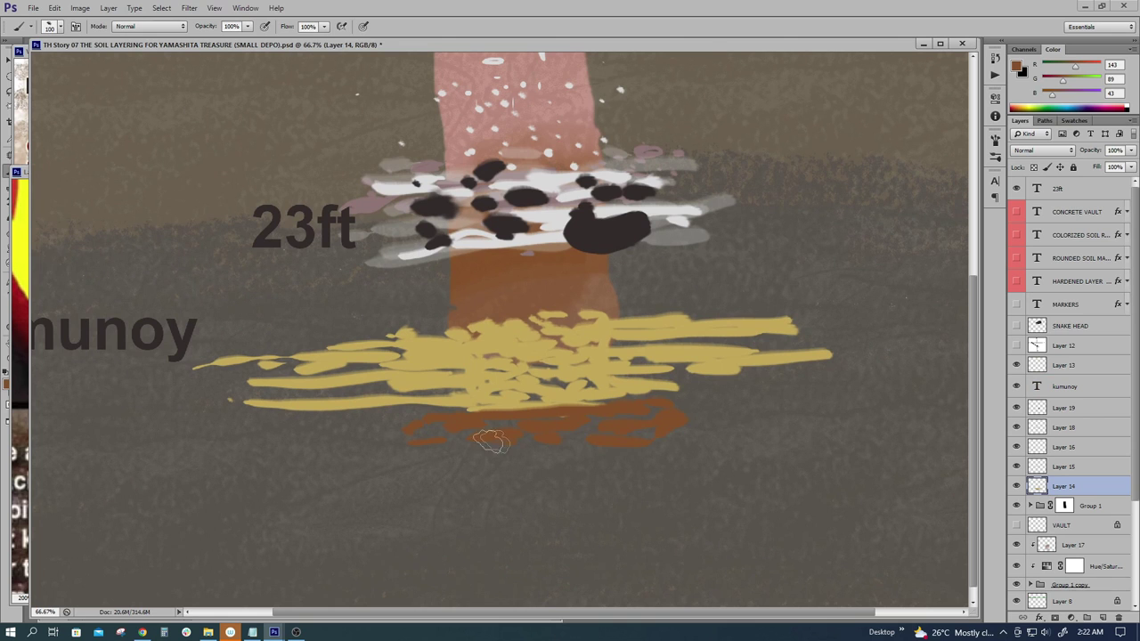
left_click(580, 445, "ctrl")
left_click_drag(520, 466, 519, 412)
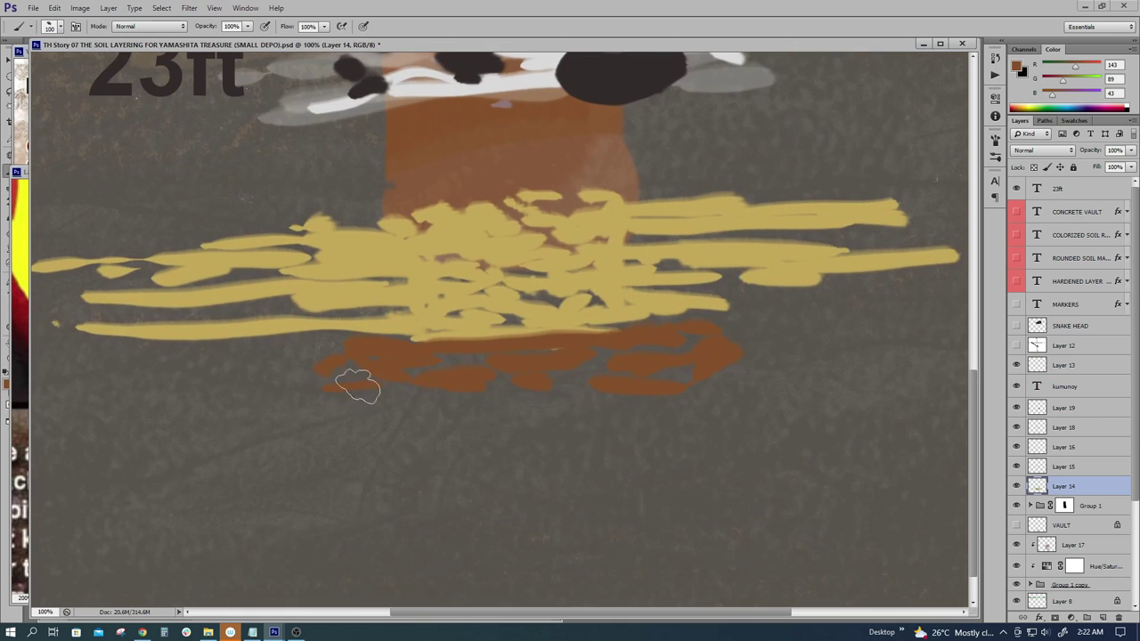
left_click_drag(615, 388, 612, 421)
Step: Paint stacked thin dark horizontal lines (RGB 54, 47, 47) across the reddish-brown band on Layer 14 with a size 50 brush
left_click(620, 111, "alt")
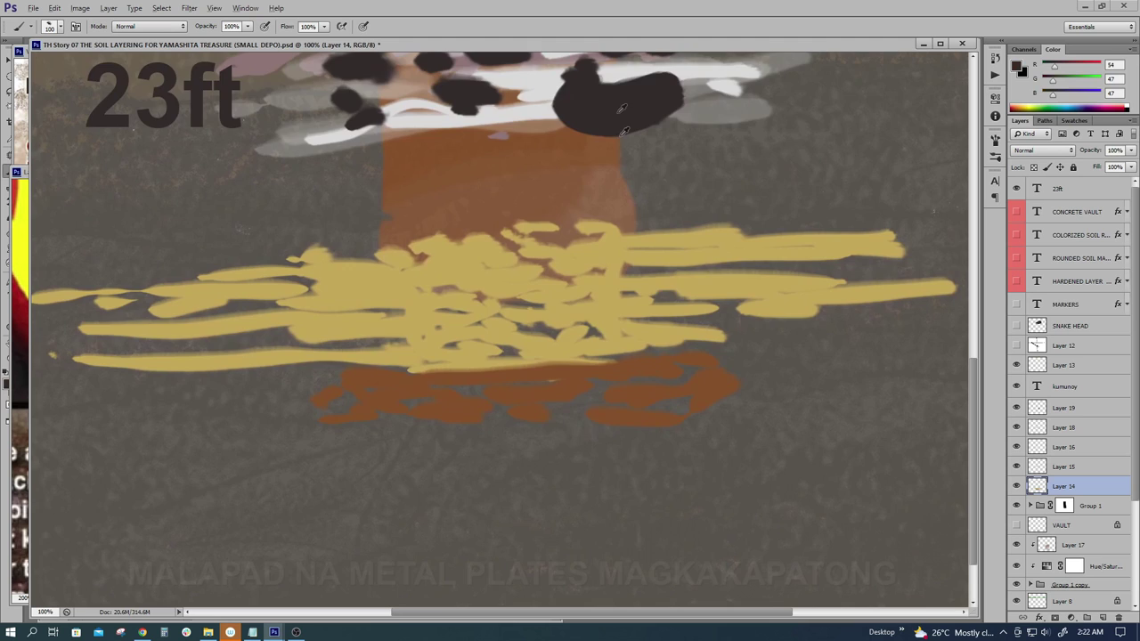
scroll(545, 342, "down", 2)
key("bracketleft")
key("bracketleft")
key("bracketleft")
key("bracketleft")
key("bracketleft")
left_click_drag(317, 354, 752, 352)
mouse_move(739, 341)
left_mouse_down()
mouse_move(269, 348)
mouse_move(753, 352)
left_mouse_up()
mouse_move(705, 326)
left_mouse_down()
mouse_move(303, 338)
mouse_move(250, 345)
left_mouse_up()
mouse_move(236, 368)
left_mouse_down()
mouse_move(417, 363)
mouse_move(806, 350)
left_mouse_up()
left_click_drag(544, 344, 751, 331)
left_click_drag(664, 321, 335, 332)
left_click_drag(498, 328, 771, 307)
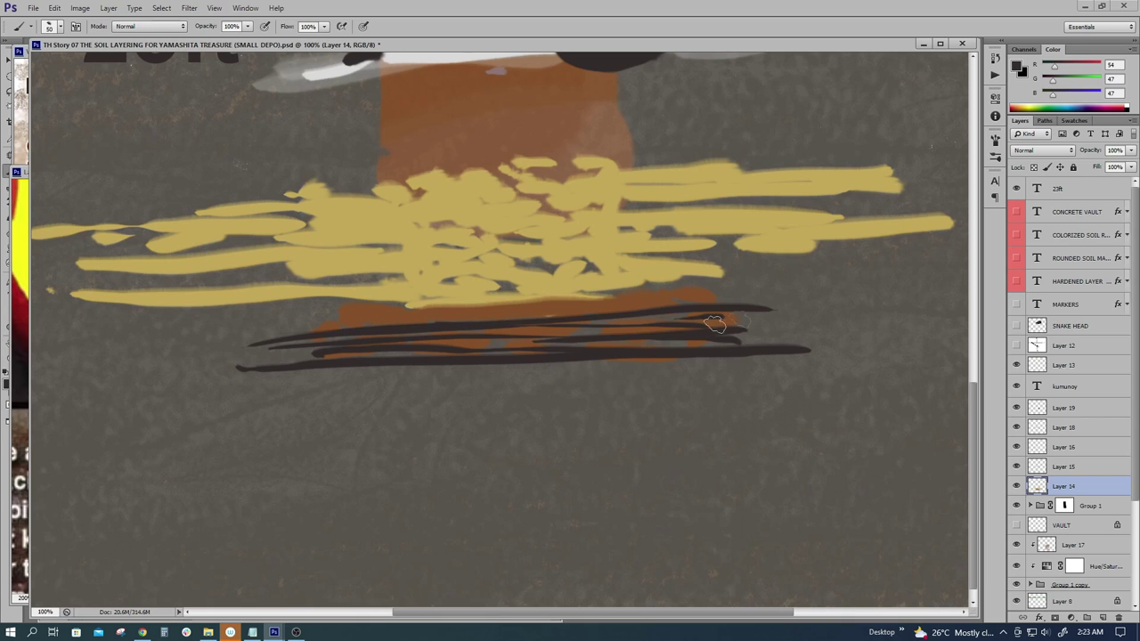
left_click_drag(297, 332, 598, 316)
left_click_drag(285, 377, 719, 358)
left_click_drag(537, 332, 730, 329)
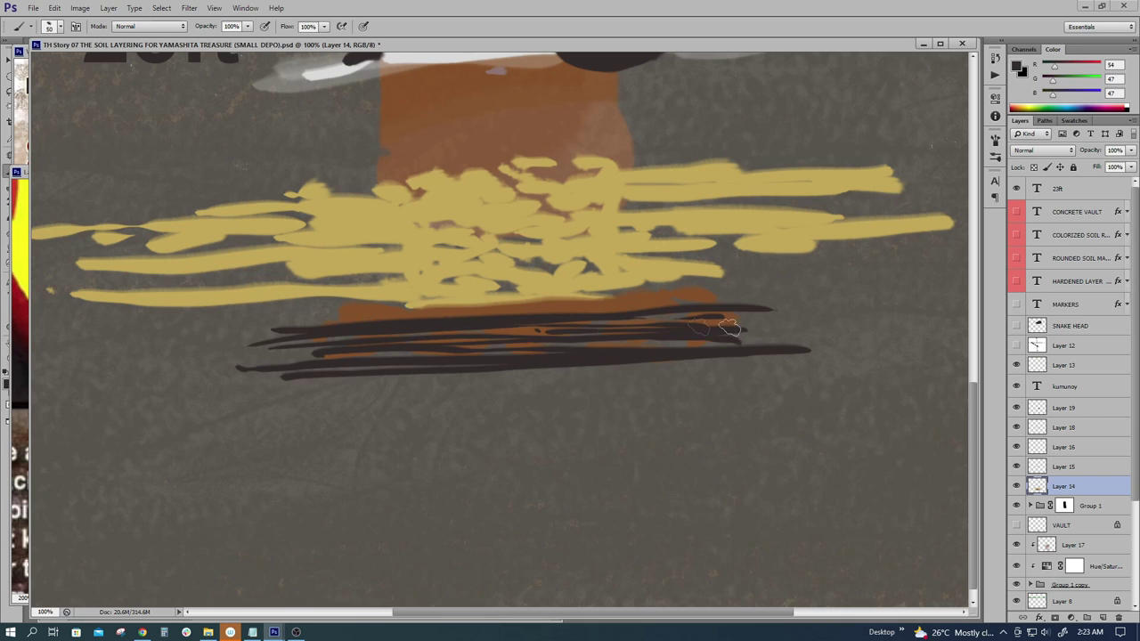
Step: Duplicate Layer 17 and compress the copy vertically, lowering its top edge to just above the dark horizontal lines
left_click(535, 379, "alt")
left_click(538, 379, "alt")
left_click(544, 483, "ctrl")
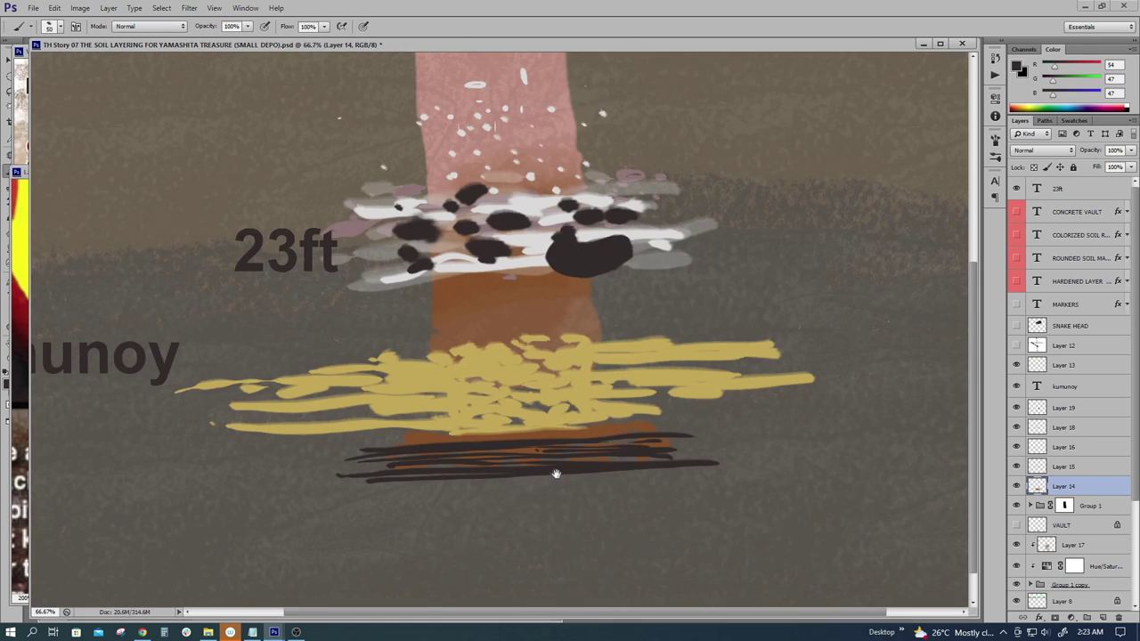
left_click(529, 486, "ctrl")
left_click_drag(537, 486, 558, 324)
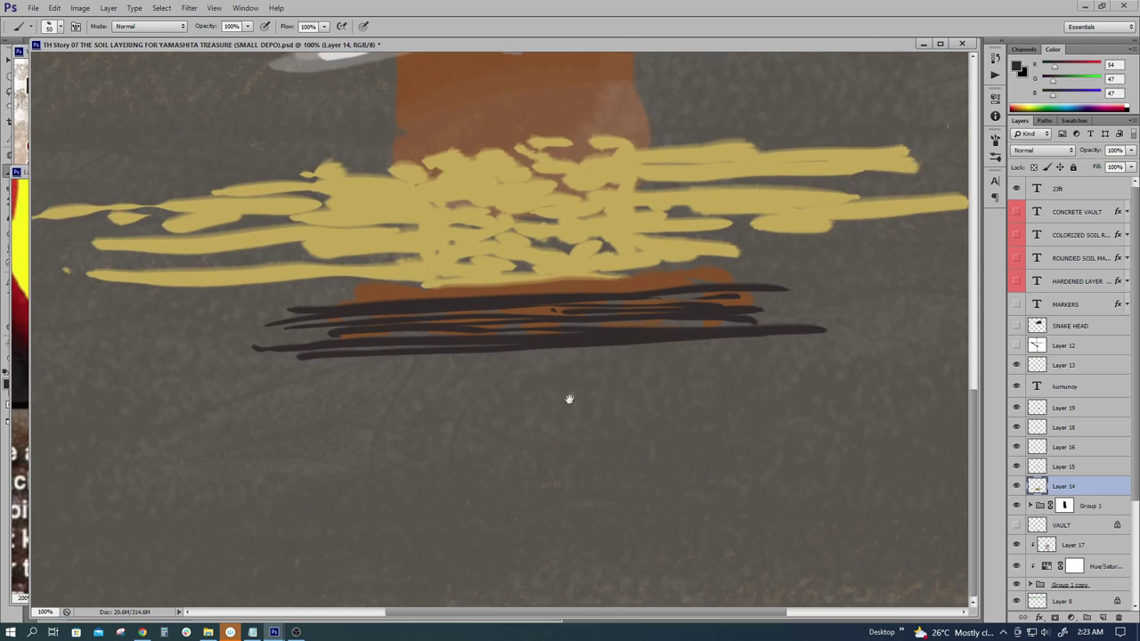
left_click(569, 398, "alt")
left_click_drag(604, 398, 585, 394)
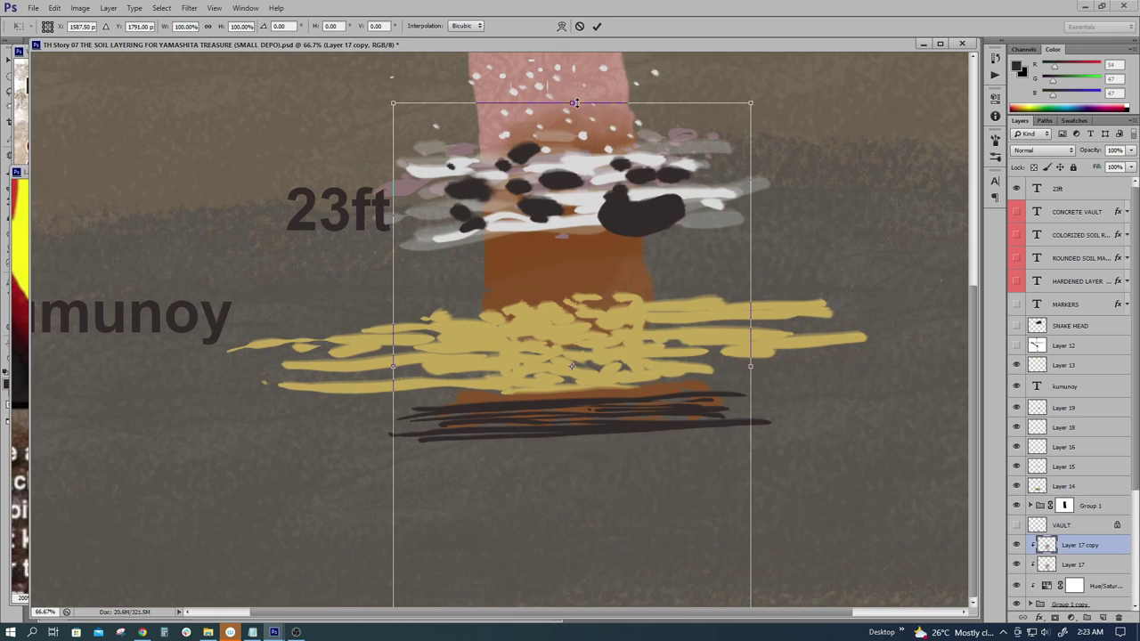
left_click_drag(575, 103, 598, 381)
key("Return")
Step: Deepen the shaft below the dark lines by erasing the Group 1 mask, and paint grey patches (RGB 100, 95, 89) there on Layer 14
key("b")
left_click(1063, 505)
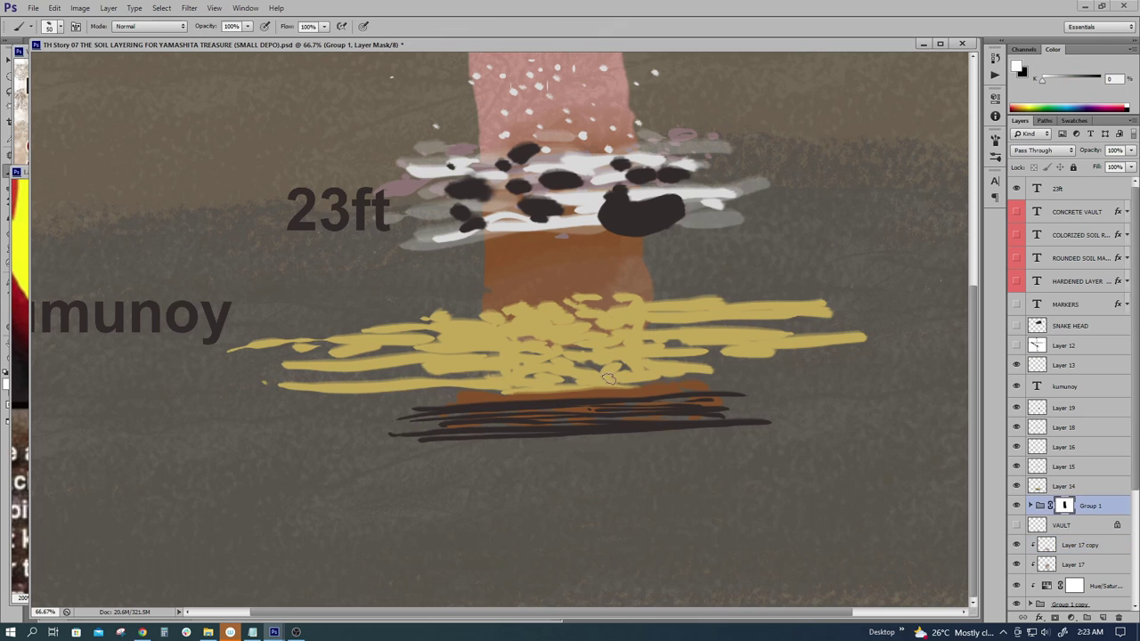
key("e")
mouse_move(534, 406)
left_mouse_down()
mouse_move(523, 460)
mouse_move(498, 451)
mouse_move(674, 453)
mouse_move(653, 499)
mouse_move(501, 454)
mouse_move(516, 504)
left_mouse_up()
left_click_drag(663, 331, 633, 330)
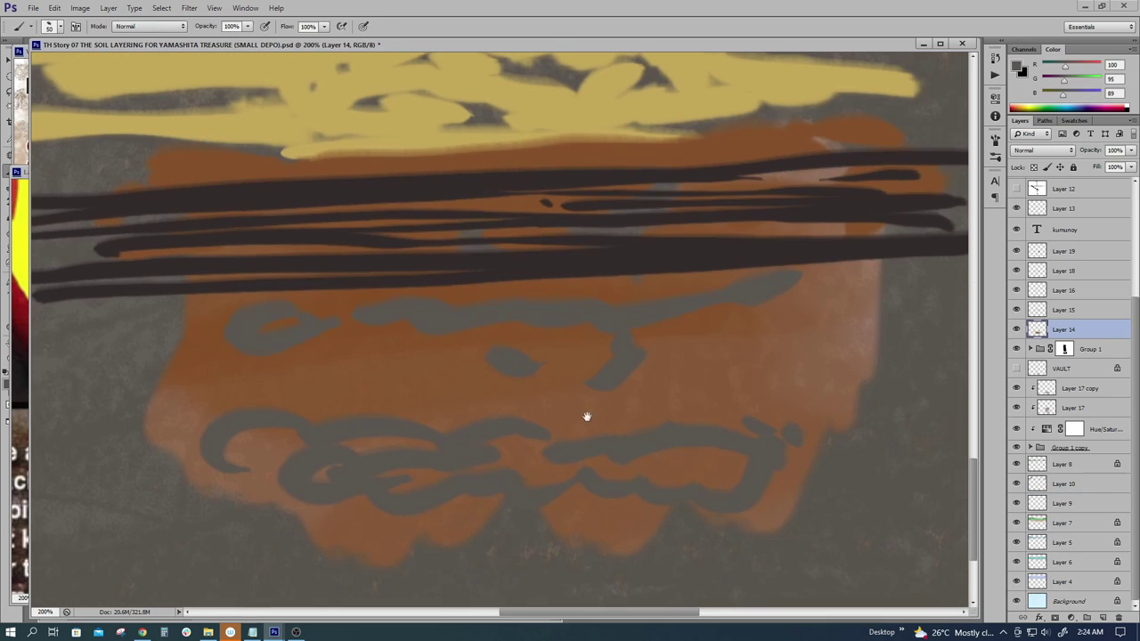
left_click_drag(587, 417, 590, 420)
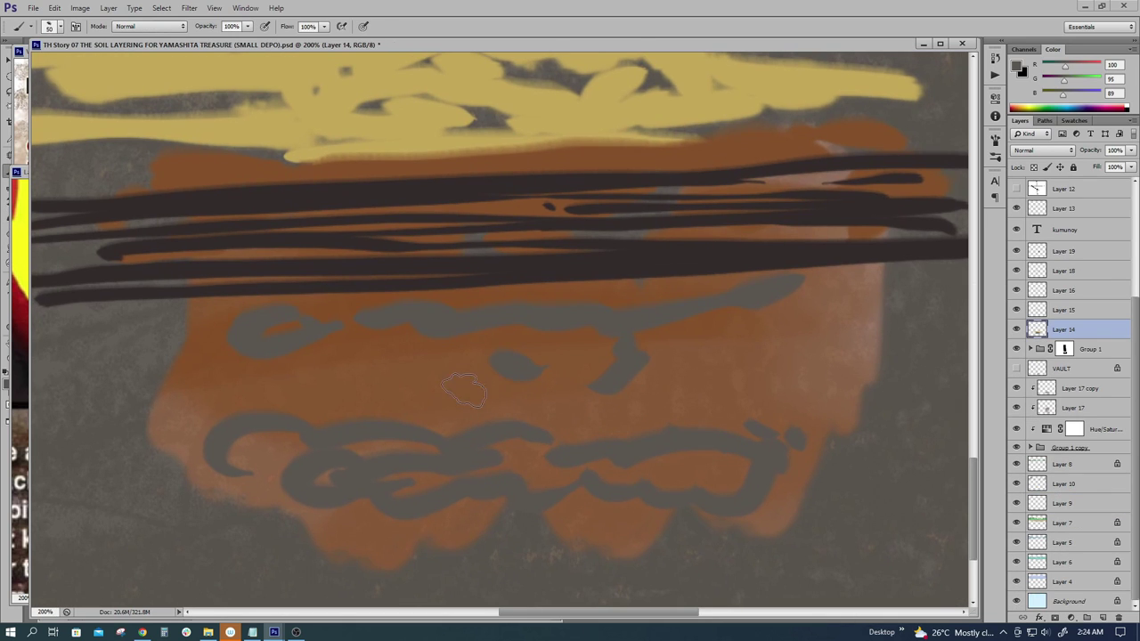
Step: Paint a dark dome-shaped opening in the orange soil below the dark lines and cover its base with gold-yellow mud (RGB 205, 176, 96)
left_click(568, 253, "alt")
mouse_move(445, 396)
left_mouse_down()
mouse_move(448, 383)
mouse_move(573, 318)
mouse_move(610, 405)
mouse_move(476, 426)
mouse_move(433, 376)
mouse_move(596, 365)
mouse_move(545, 410)
mouse_move(580, 386)
mouse_move(458, 365)
mouse_move(543, 330)
mouse_move(551, 365)
mouse_move(618, 387)
mouse_move(522, 407)
mouse_move(600, 407)
left_mouse_up()
left_click(433, 123, "alt")
mouse_move(428, 414)
left_mouse_down()
mouse_move(514, 398)
mouse_move(496, 380)
mouse_move(469, 393)
mouse_move(502, 406)
mouse_move(531, 389)
mouse_move(599, 398)
mouse_move(599, 413)
mouse_move(445, 411)
mouse_move(431, 400)
mouse_move(410, 422)
mouse_move(462, 386)
mouse_move(513, 394)
mouse_move(550, 379)
mouse_move(625, 403)
mouse_move(455, 411)
left_mouse_up()
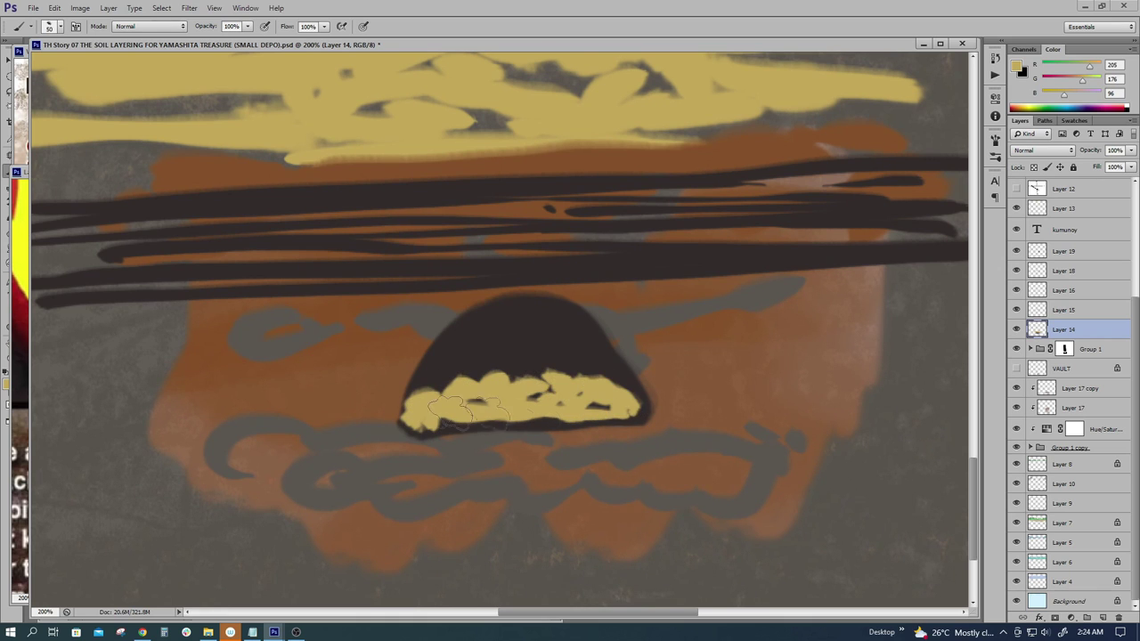
Step: Shade the gold mud in the dome with a darker ochre (RGB 178, 122, 34) and touch up the dome's dark edge
left_click(1020, 69)
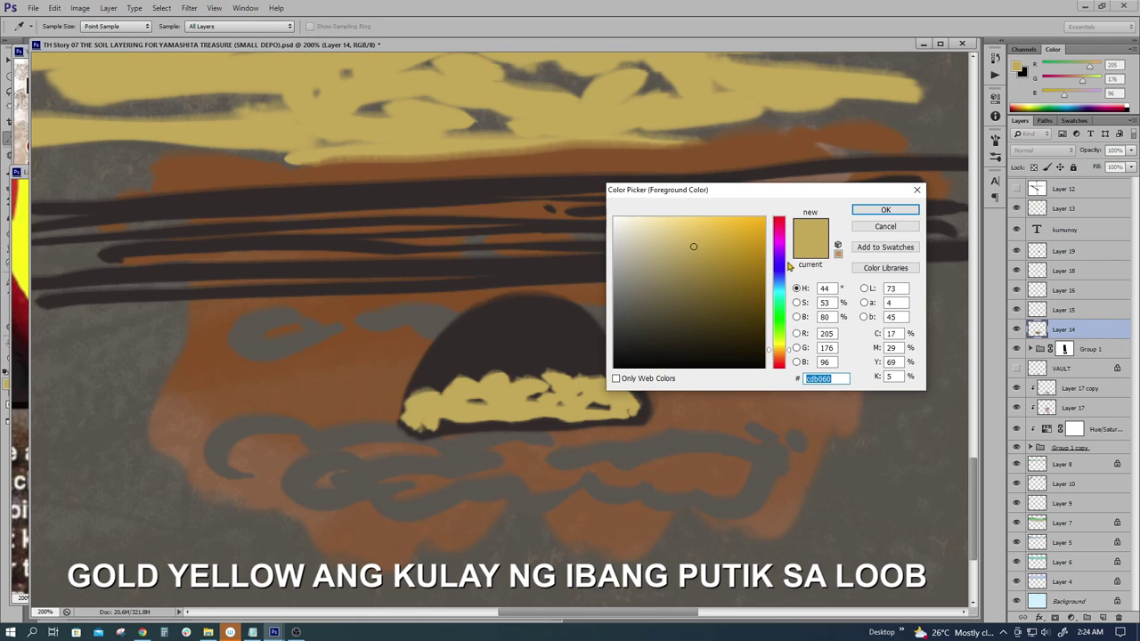
left_click(780, 352)
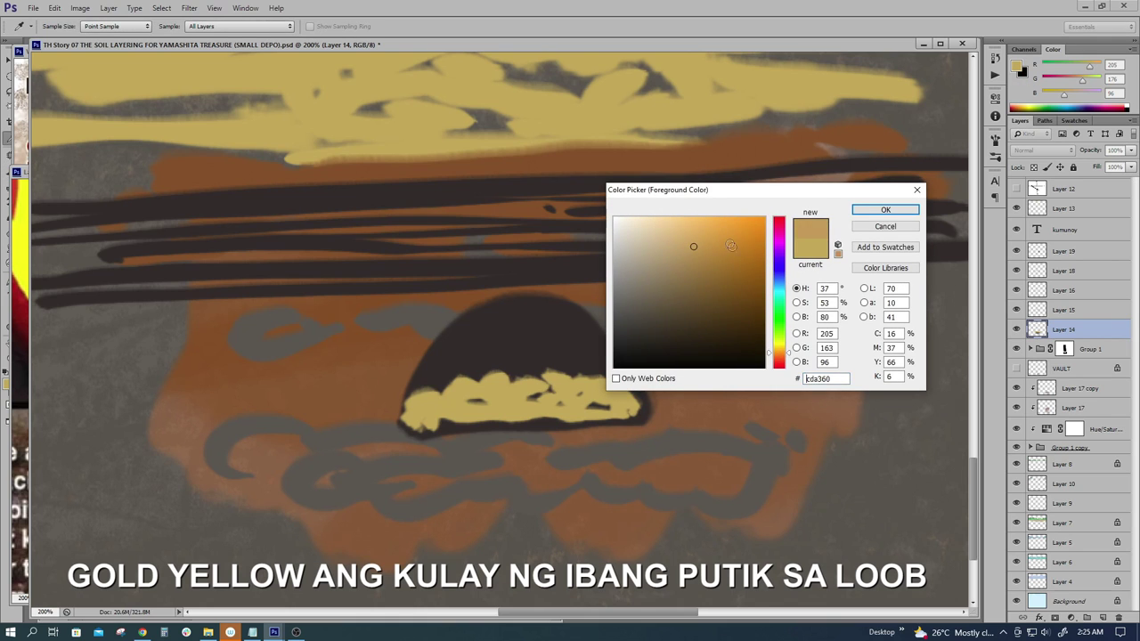
left_click(885, 209)
mouse_move(535, 392)
left_mouse_down()
mouse_move(503, 410)
mouse_move(463, 402)
mouse_move(568, 398)
mouse_move(590, 383)
mouse_move(632, 408)
mouse_move(412, 423)
mouse_move(650, 414)
left_mouse_up()
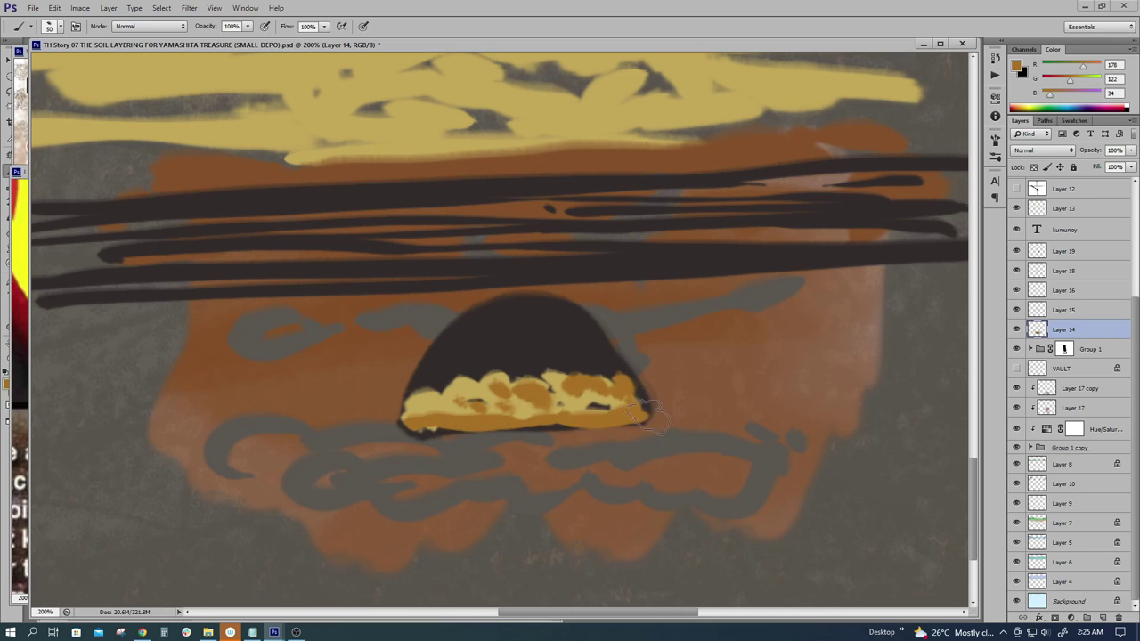
left_click_drag(601, 362, 566, 365)
left_click(575, 336, "alt")
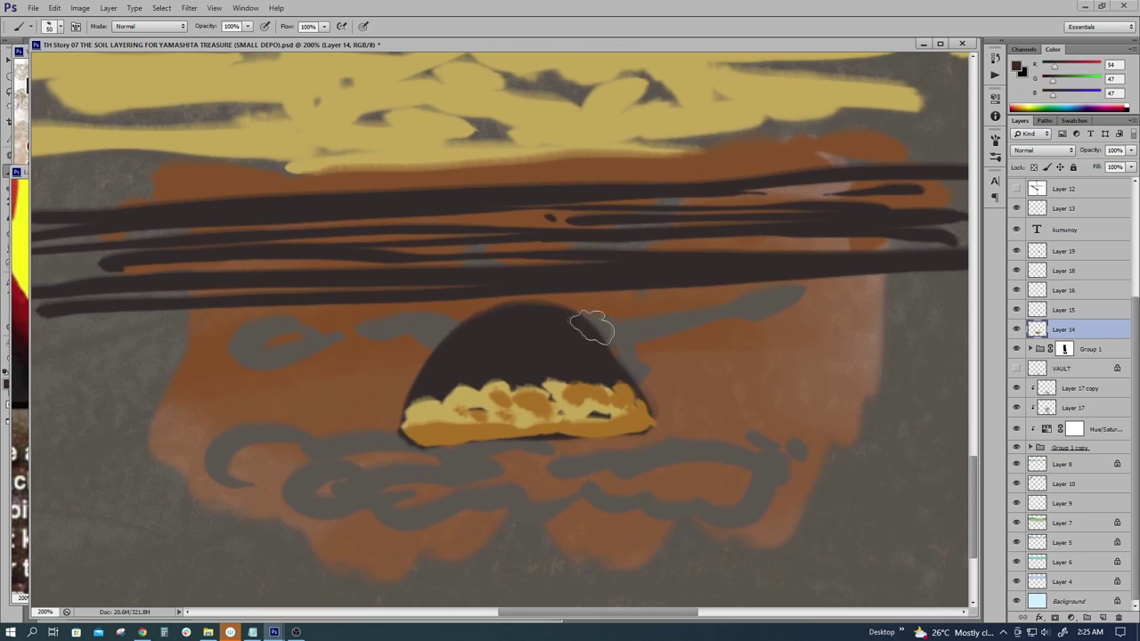
mouse_move(532, 311)
left_mouse_down()
mouse_move(585, 330)
mouse_move(614, 371)
left_mouse_up()
Step: Sketch a dark half-cylinder tunnel outline in the soil to the right of the shaft on Layer 14
left_click_drag(611, 413, 527, 387)
left_click(730, 359, "alt")
left_click_drag(789, 349, 585, 382)
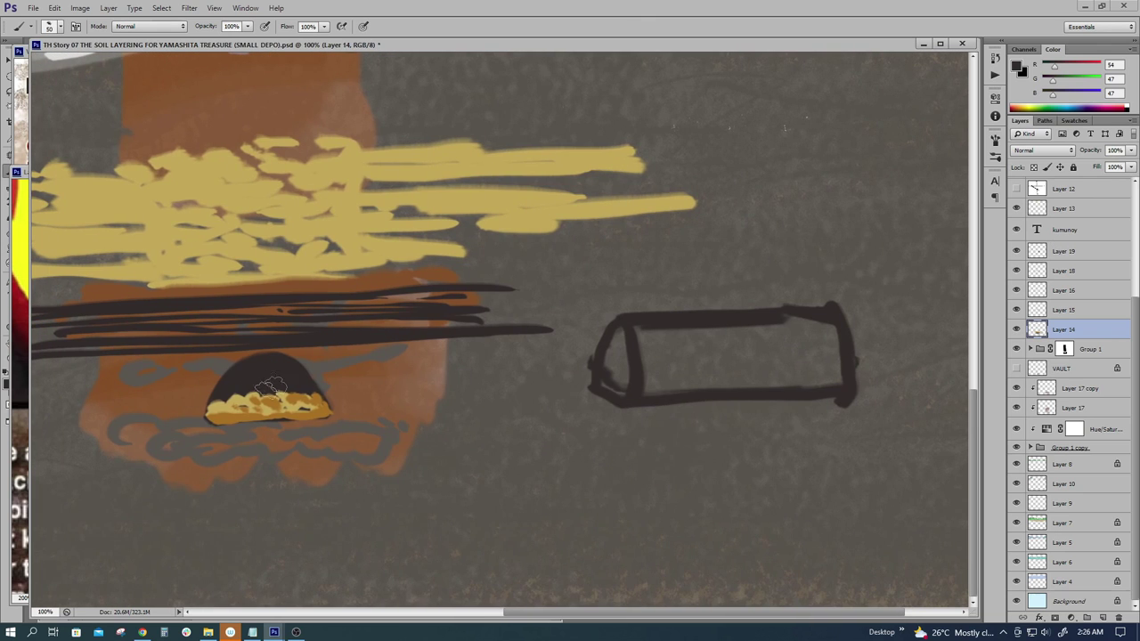
left_click_drag(476, 405, 593, 376)
left_click_drag(850, 394, 774, 393)
left_click_drag(351, 393, 537, 392)
mouse_move(710, 371)
left_mouse_down()
mouse_move(588, 396)
mouse_move(626, 395)
left_mouse_up()
Step: Erase over the half-cylinder tunnel sketch beside the shaft and return to the Brush tool at the dome
key("e")
mouse_move(759, 339)
left_mouse_down()
mouse_move(846, 311)
mouse_move(603, 321)
mouse_move(804, 365)
mouse_move(780, 411)
left_mouse_up()
left_click_drag(536, 378, 836, 375)
left_click(583, 425, "ctrl")
mouse_move(547, 428)
left_mouse_down()
mouse_move(557, 391)
mouse_move(553, 416)
left_mouse_up()
key("b")
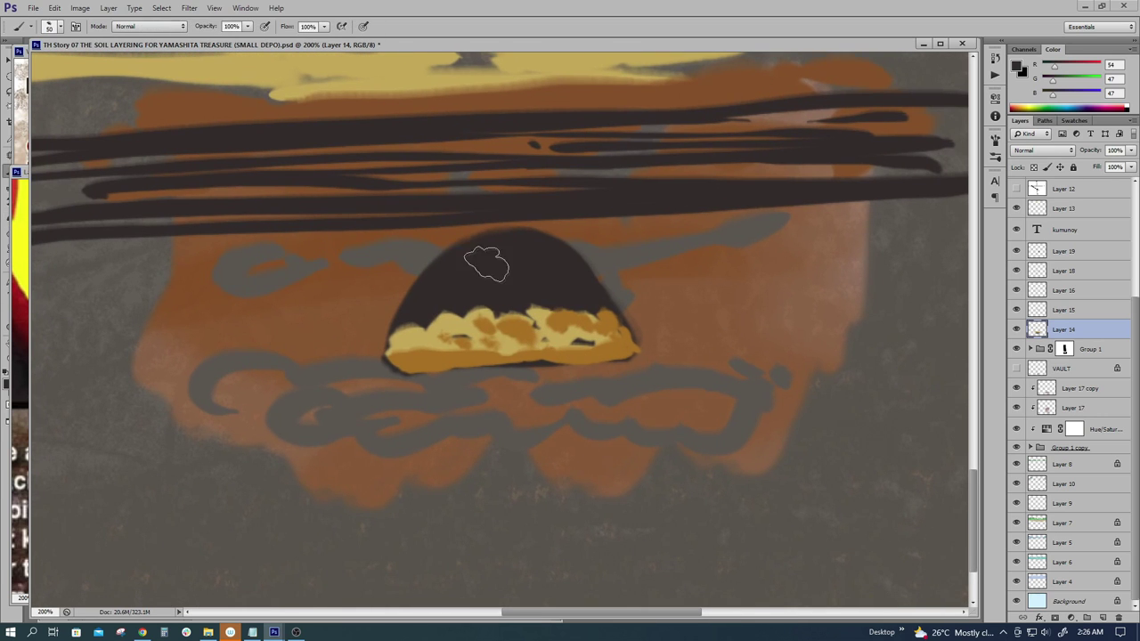
Step: Paint a cluster of dark rounded stones in the soil just below the gold-mud dome on Layer 14
mouse_move(558, 365)
left_mouse_down()
mouse_move(516, 306)
mouse_move(539, 406)
mouse_move(529, 365)
mouse_move(575, 303)
left_mouse_up()
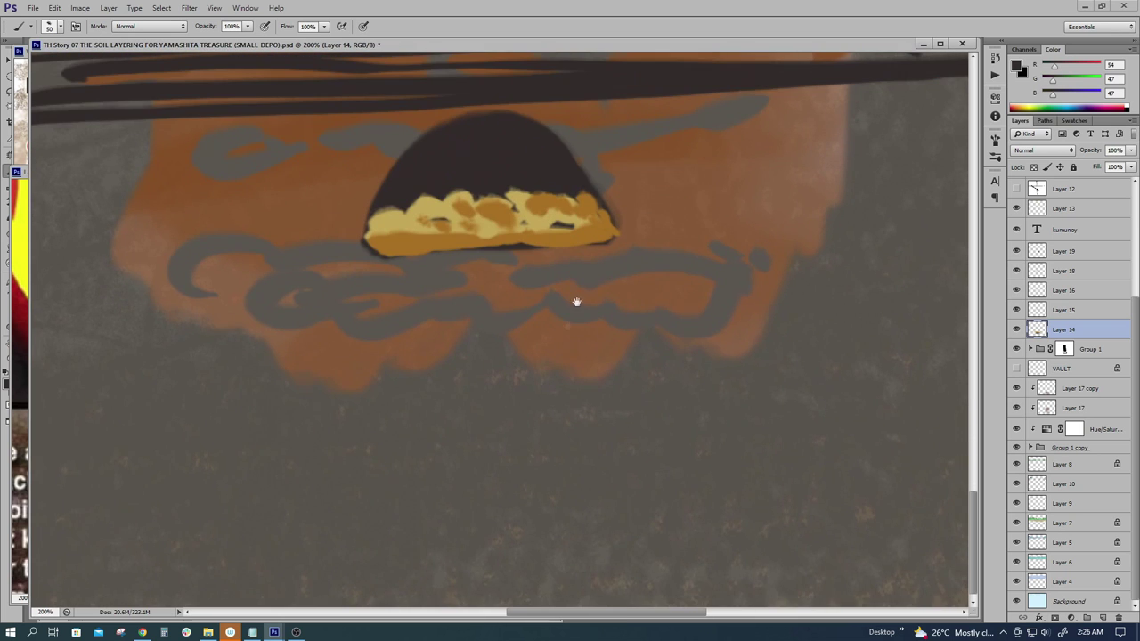
mouse_move(539, 351)
left_mouse_down()
mouse_move(495, 327)
mouse_move(494, 346)
left_mouse_up()
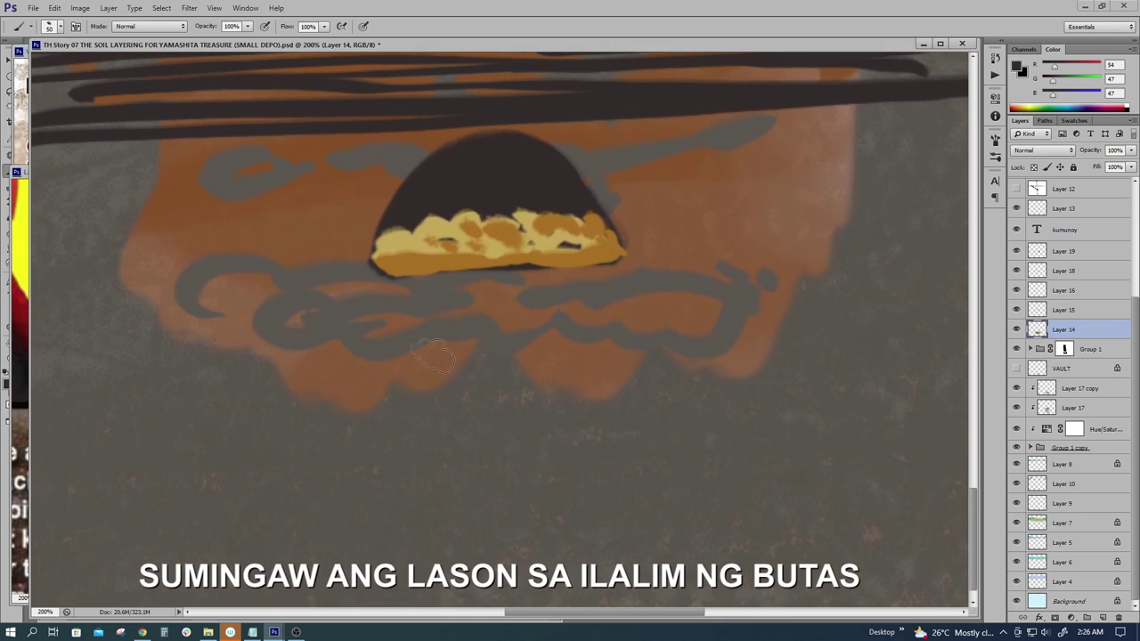
mouse_move(464, 345)
left_mouse_down()
mouse_move(436, 334)
mouse_move(603, 323)
mouse_move(628, 339)
left_mouse_up()
left_click_drag(369, 361, 559, 369)
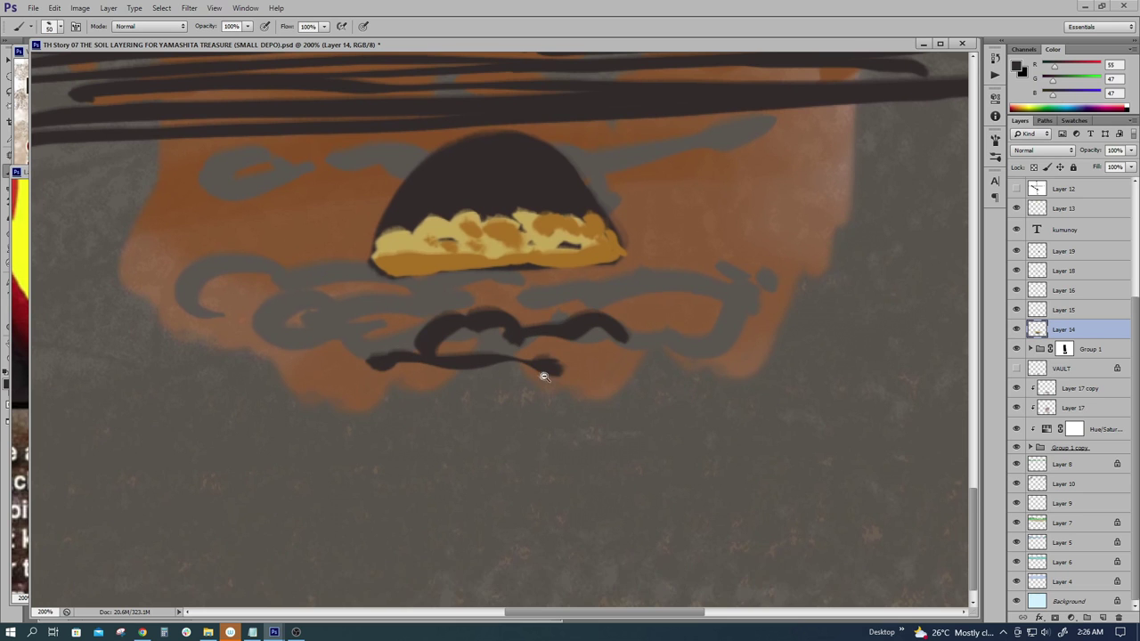
left_click(543, 377, "alt")
left_click(543, 376, "alt")
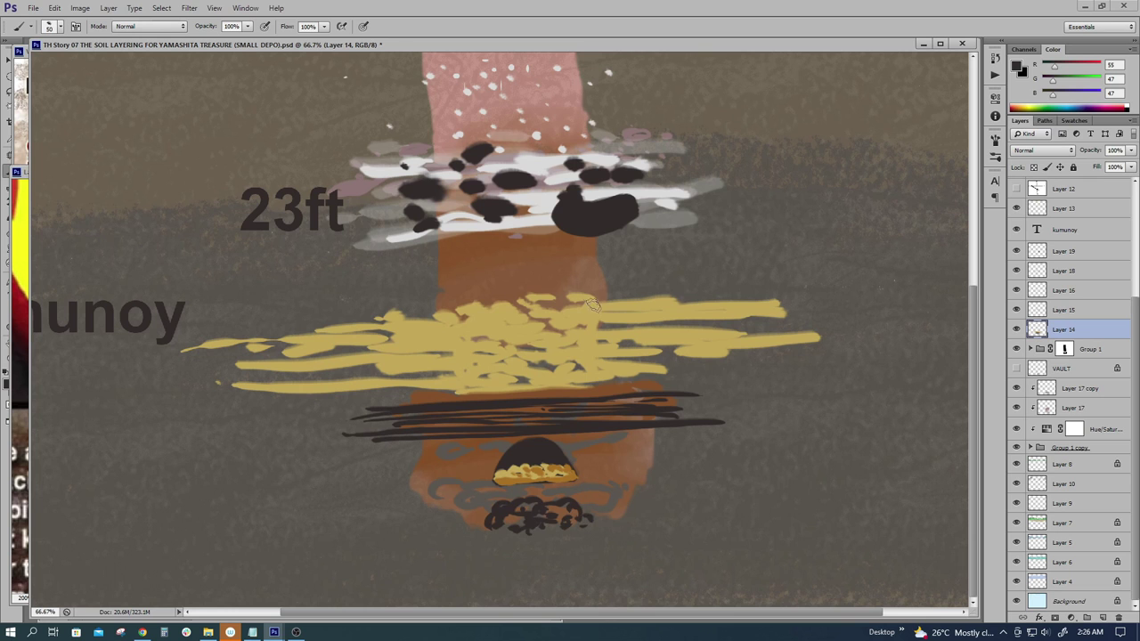
left_click_drag(616, 245, 611, 295)
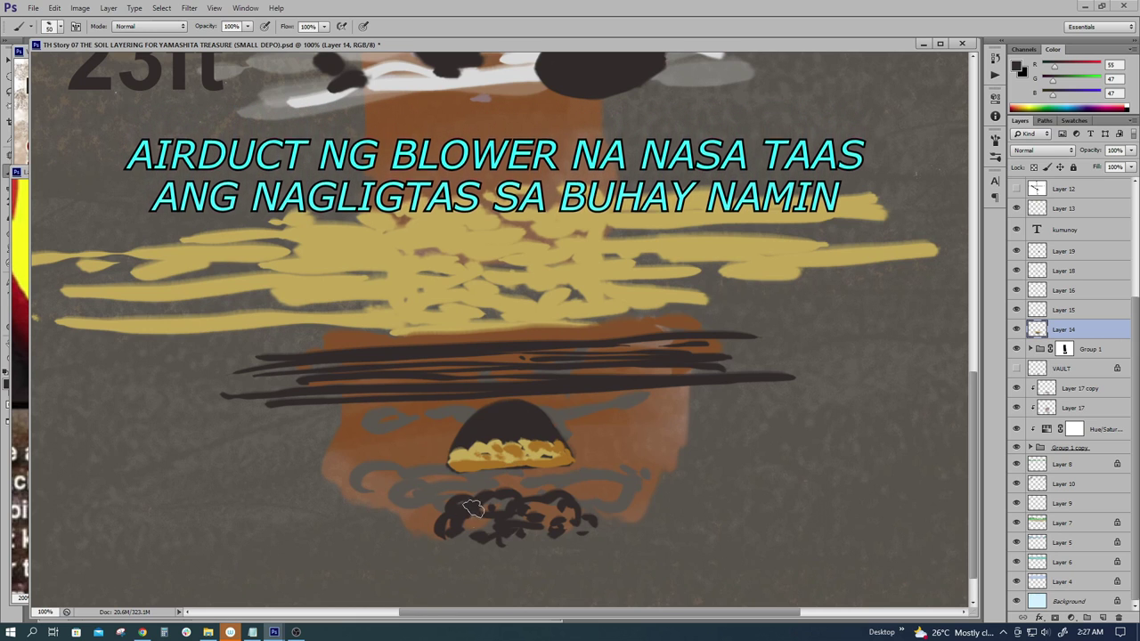
left_click_drag(527, 378, 476, 445)
scroll(477, 445, "down", 1)
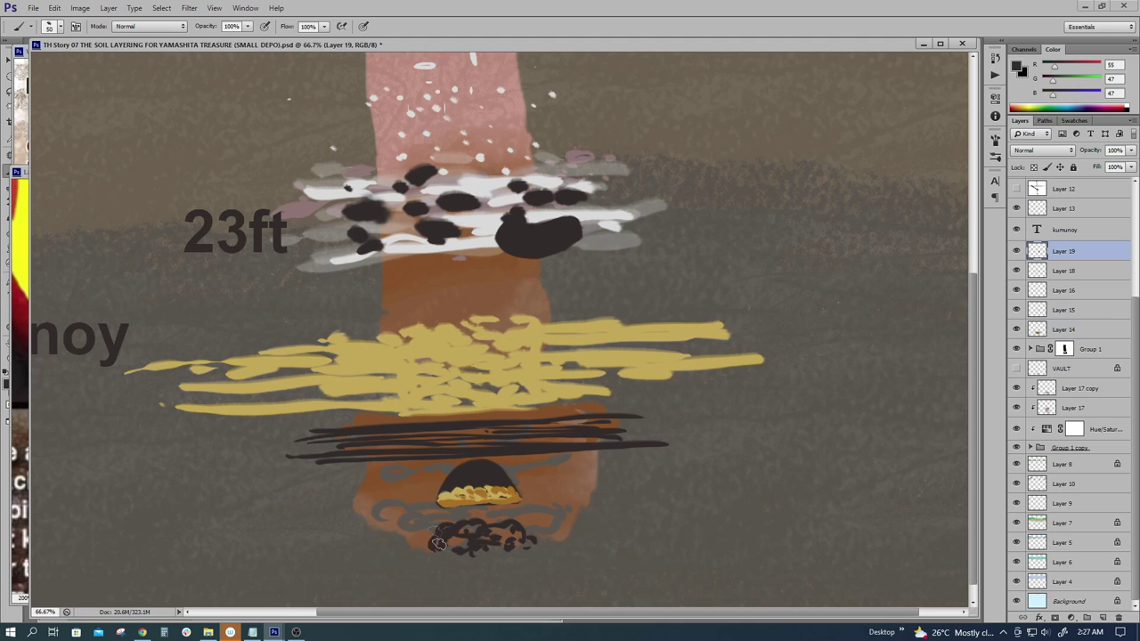
mouse_move(536, 401)
left_mouse_down()
mouse_move(527, 485)
mouse_move(525, 468)
mouse_move(502, 484)
left_mouse_up()
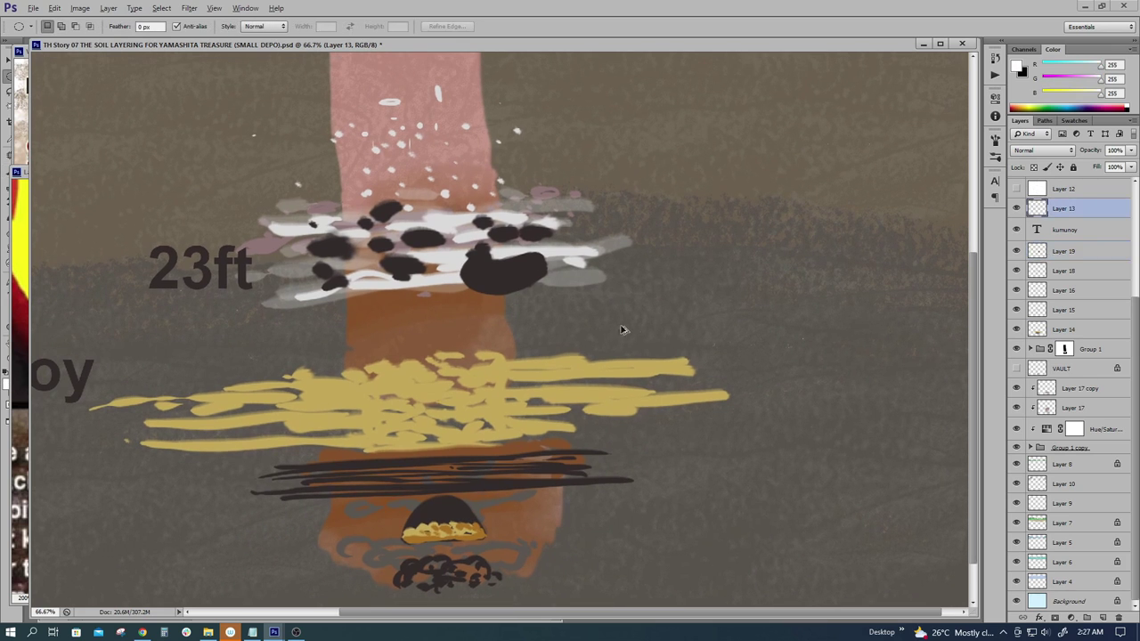
Step: Paint a large turquoise area (RGB 54, 207, 202) over the lower shaft on a new layer above Layer 13 and set its opacity to 50%
key("ctrl+shift+alt+n")
key("b")
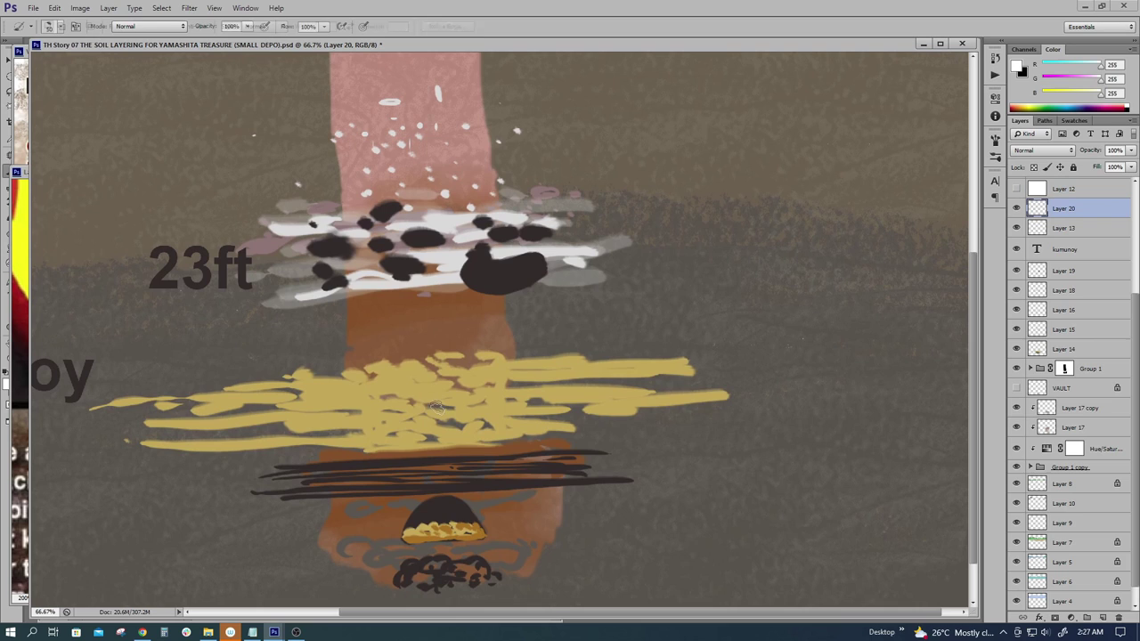
scroll(427, 419, "down", 1)
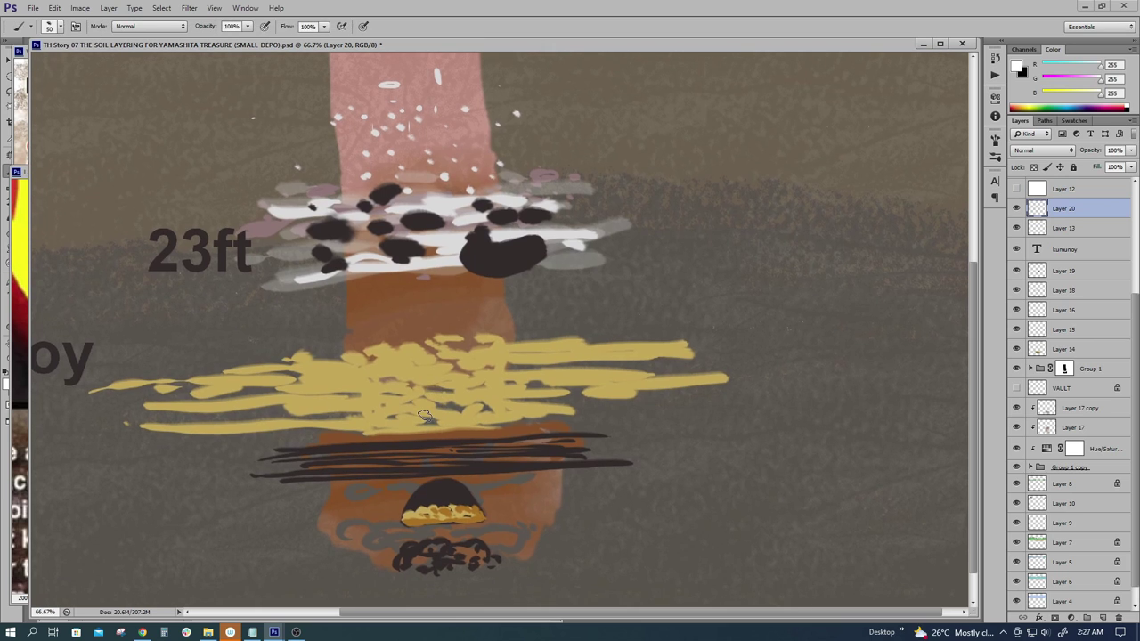
right_click(345, 425)
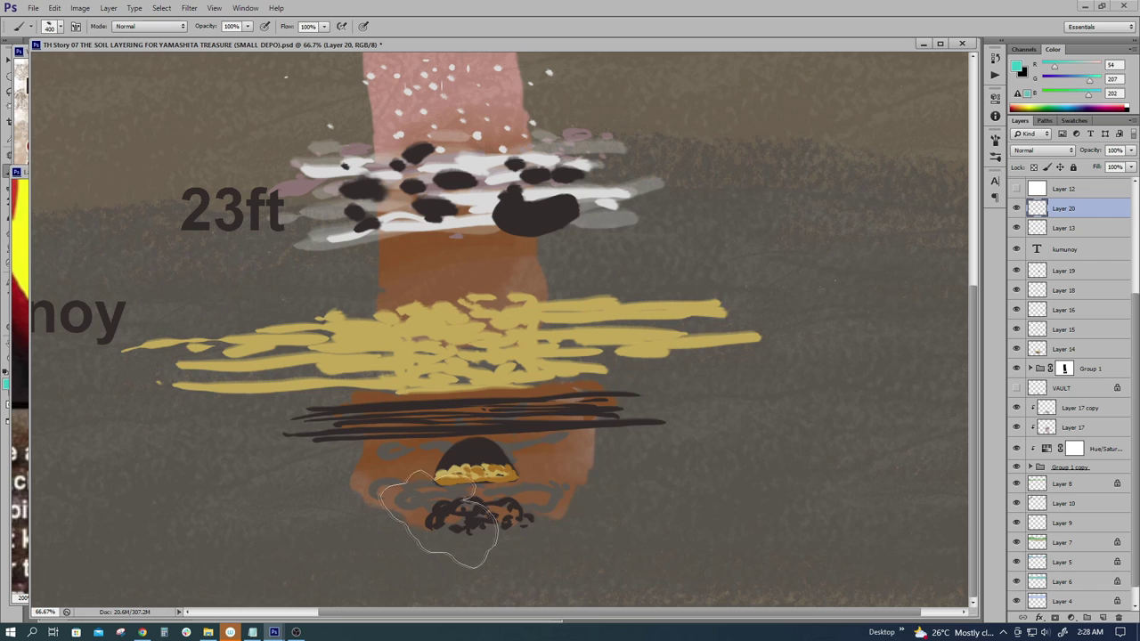
mouse_move(457, 496)
left_mouse_down()
mouse_move(484, 471)
mouse_move(530, 481)
mouse_move(428, 499)
mouse_move(419, 463)
mouse_move(441, 418)
mouse_move(436, 290)
mouse_move(512, 325)
mouse_move(561, 419)
mouse_move(383, 467)
mouse_move(385, 279)
mouse_move(526, 253)
left_mouse_up()
key("m")
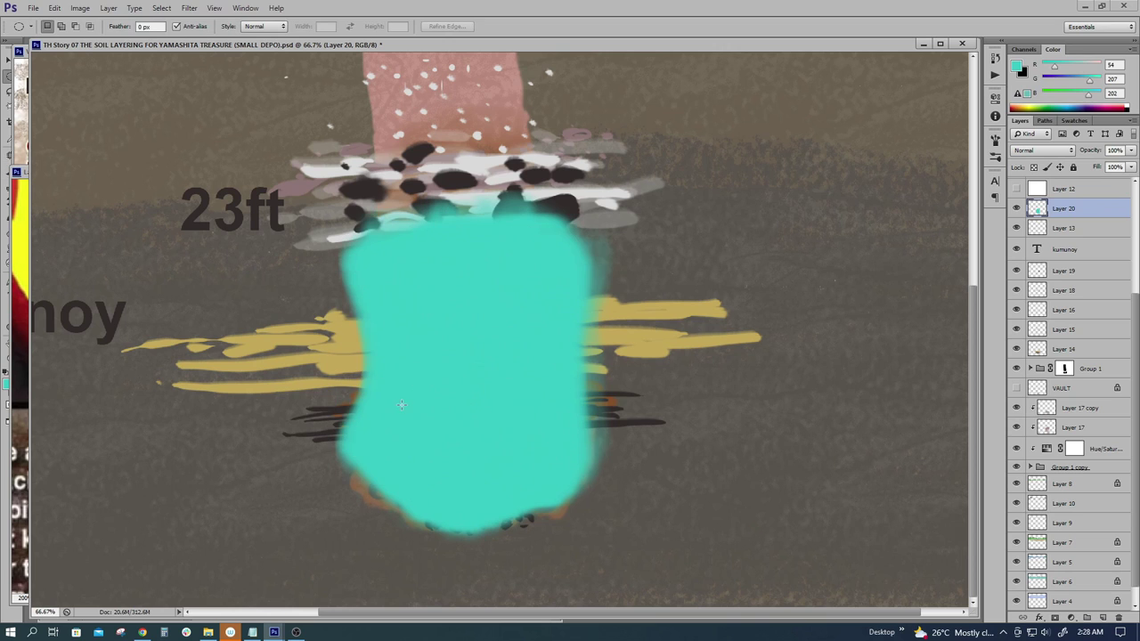
key("5")
Step: Compare the lower shaft with and without the turquoise overlay, then examine the layers down to the dark stones
left_click(1016, 207)
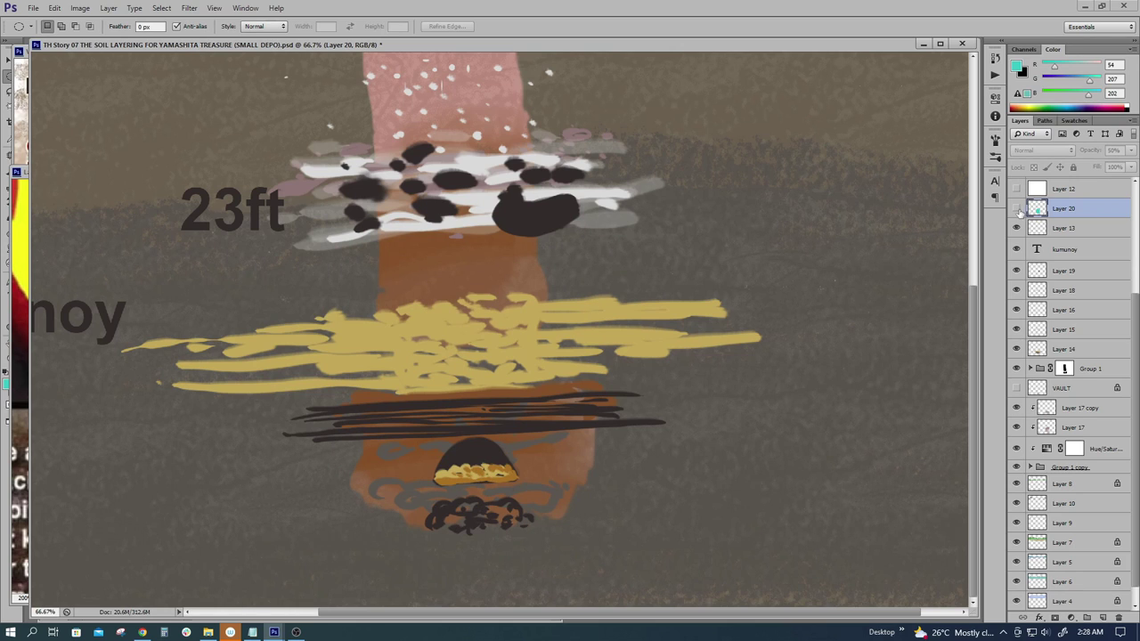
left_click(1016, 207)
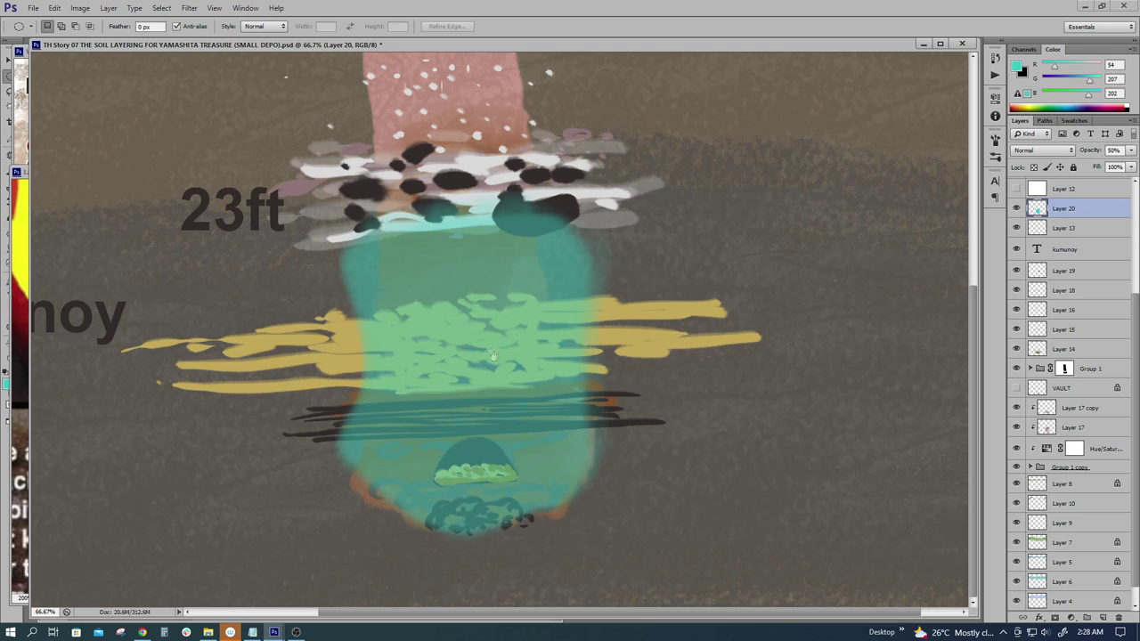
left_click_drag(505, 276, 452, 275)
left_click(1016, 207)
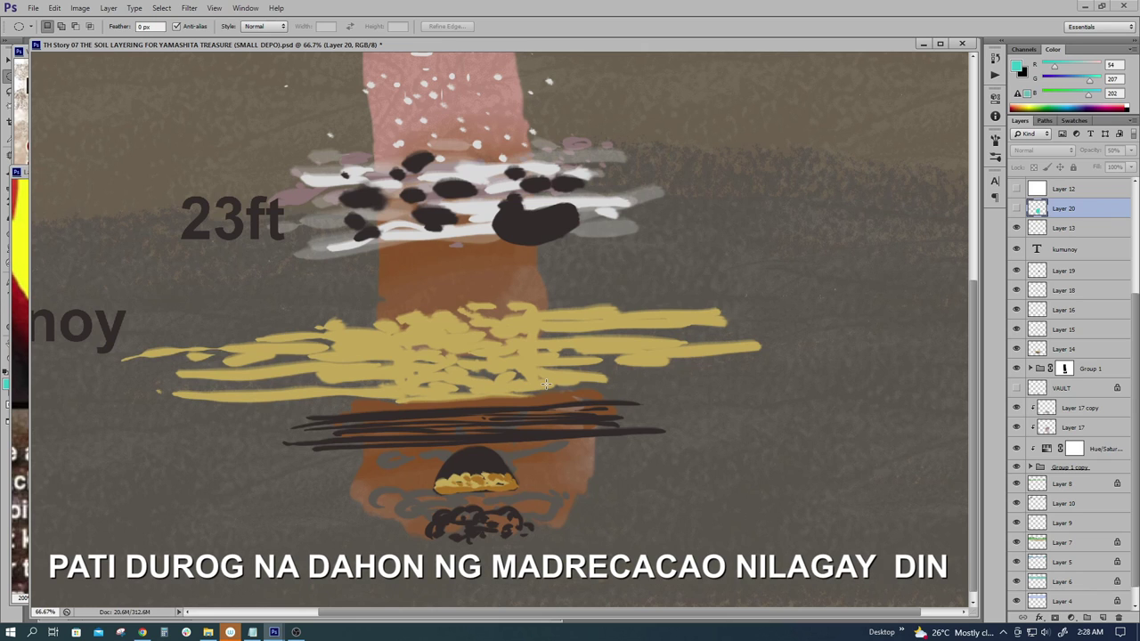
mouse_move(488, 316)
left_mouse_down()
mouse_move(488, 378)
mouse_move(490, 305)
left_mouse_up()
left_click_drag(470, 384, 464, 402)
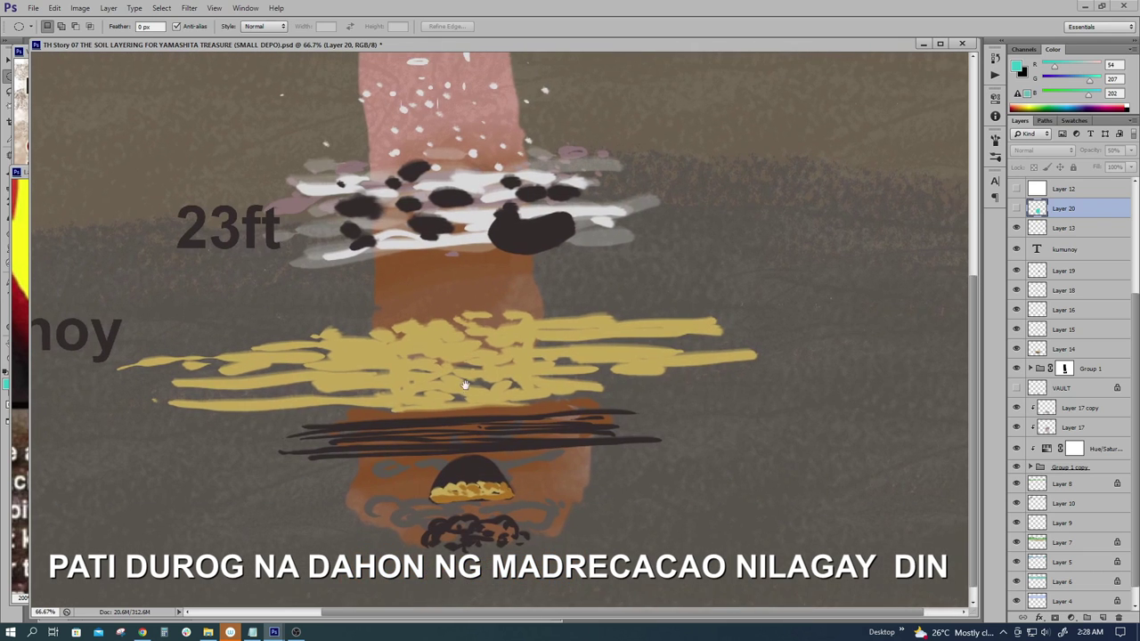
left_click_drag(470, 476, 468, 410)
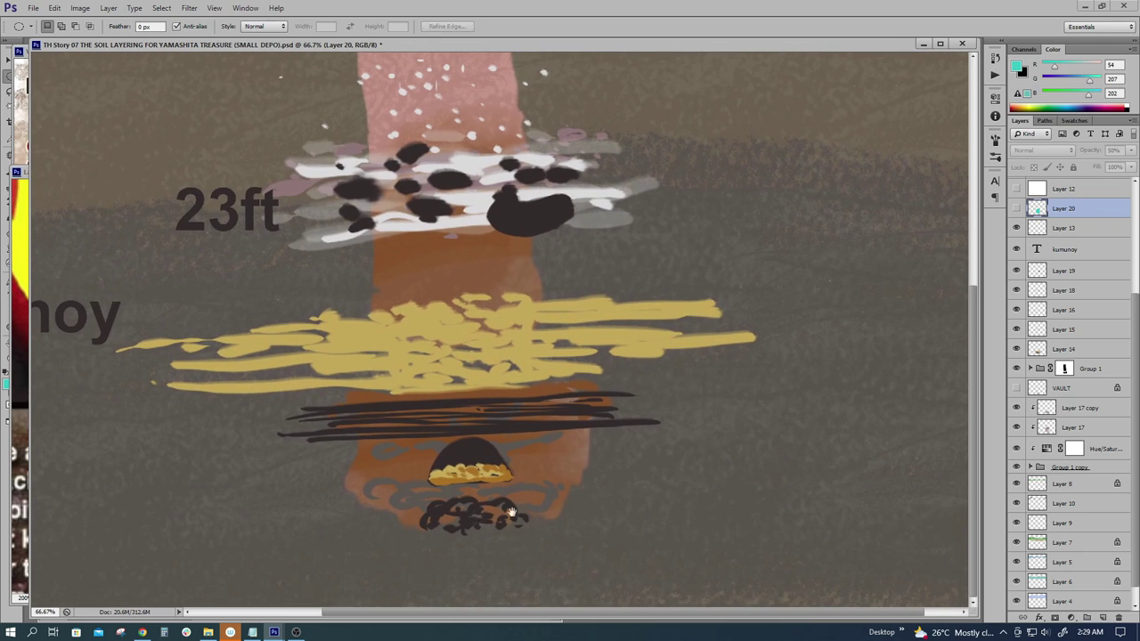
scroll(511, 513, "up", 1)
left_click_drag(379, 486, 381, 464)
Step: Show Layer 20 and paint thin turquoise streaks in the soil on both sides of the dark stones
key("b")
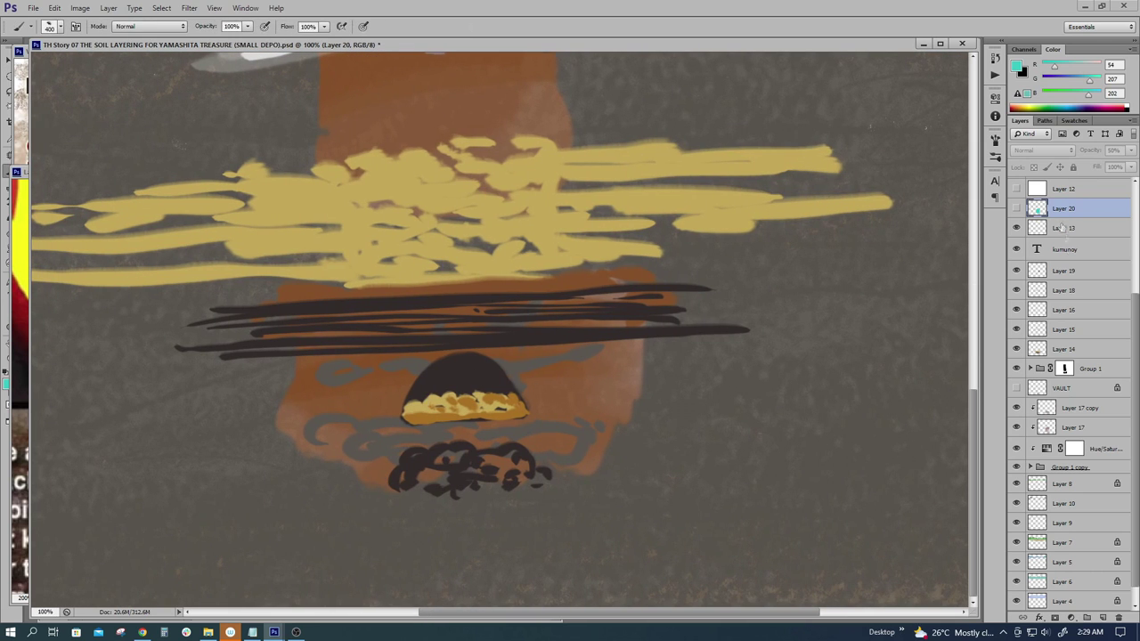
left_click(1016, 207)
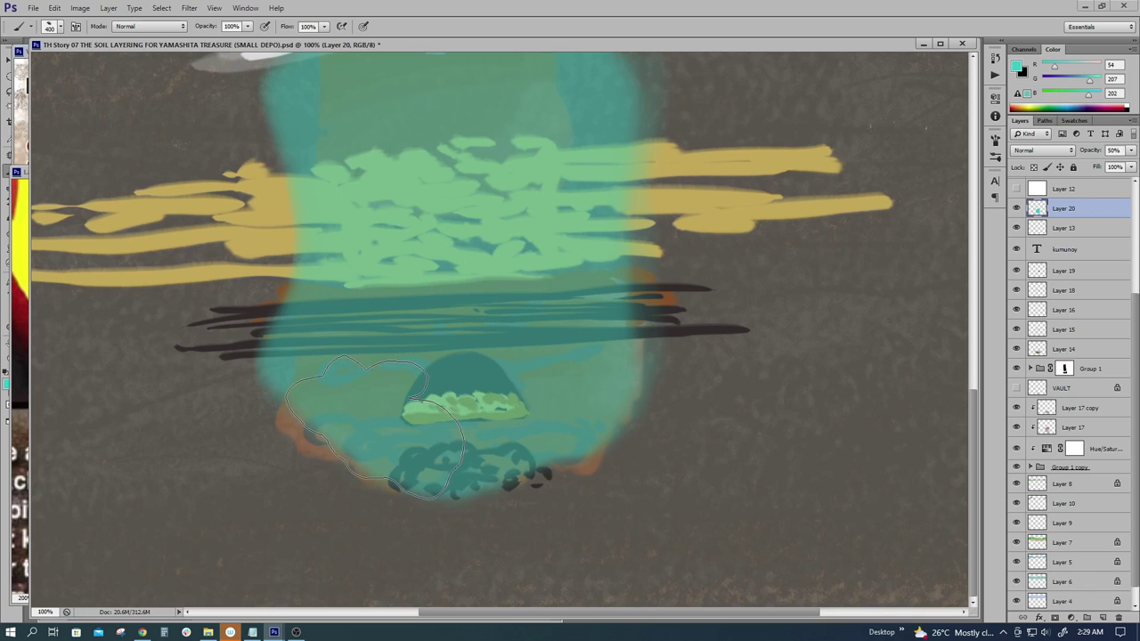
left_click_drag(267, 500, 345, 484)
left_click_drag(471, 490, 737, 486)
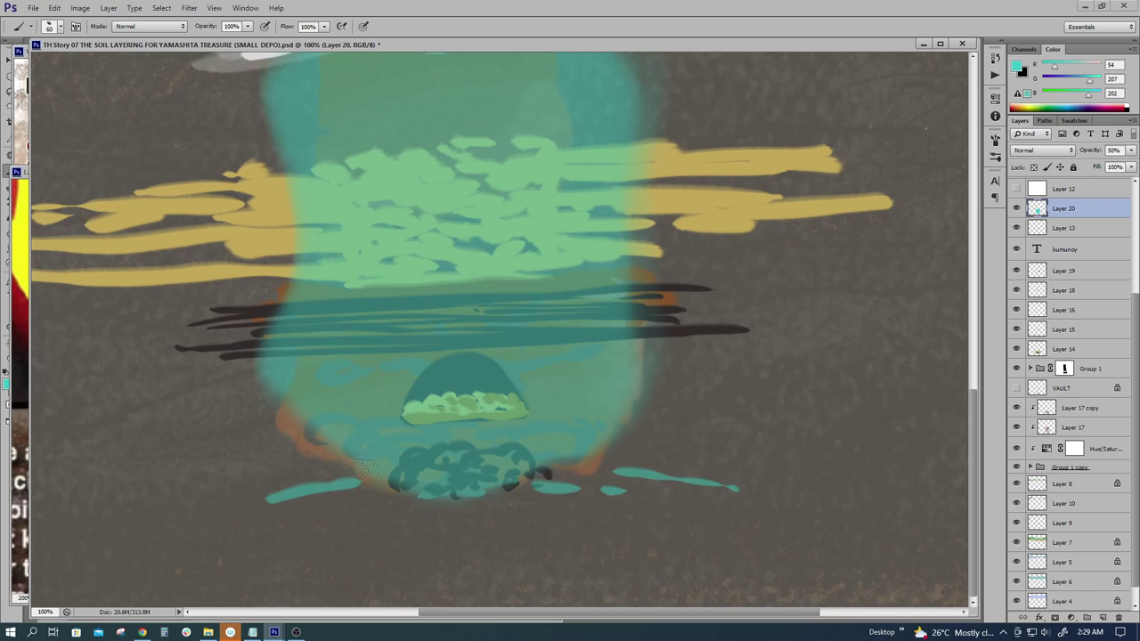
mouse_move(244, 517)
left_mouse_down()
mouse_move(374, 495)
mouse_move(716, 505)
left_mouse_up()
left_click_drag(780, 352, 801, 353)
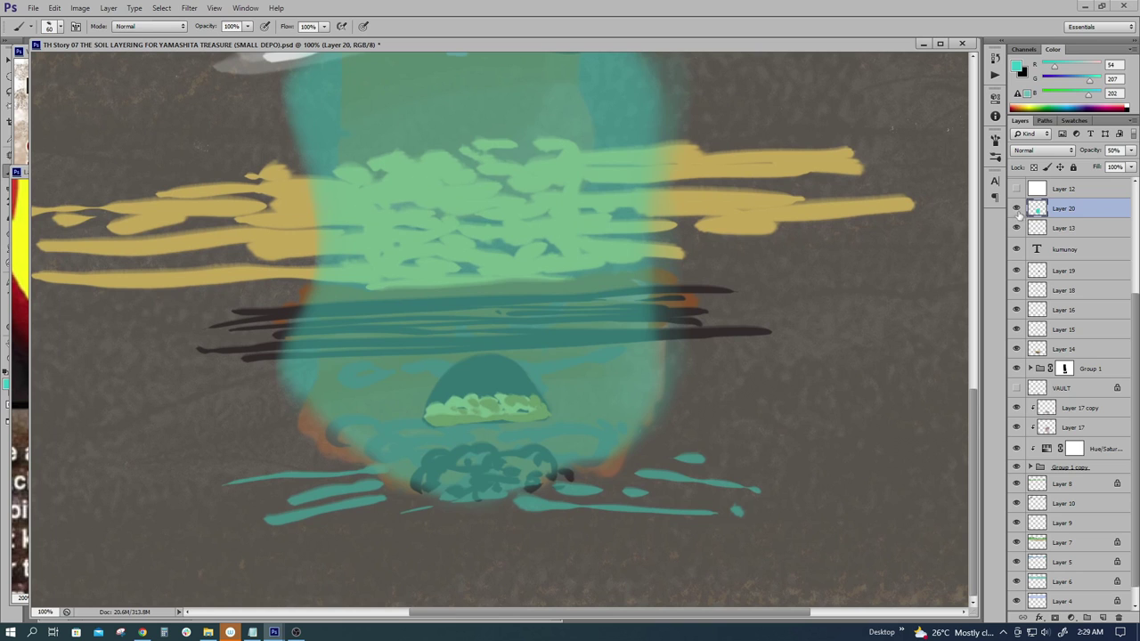
Step: Hide Layer 20 and erase on Group 1's mask below the dark stones to deepen the shaft and expose part of the vault
left_click(1016, 207)
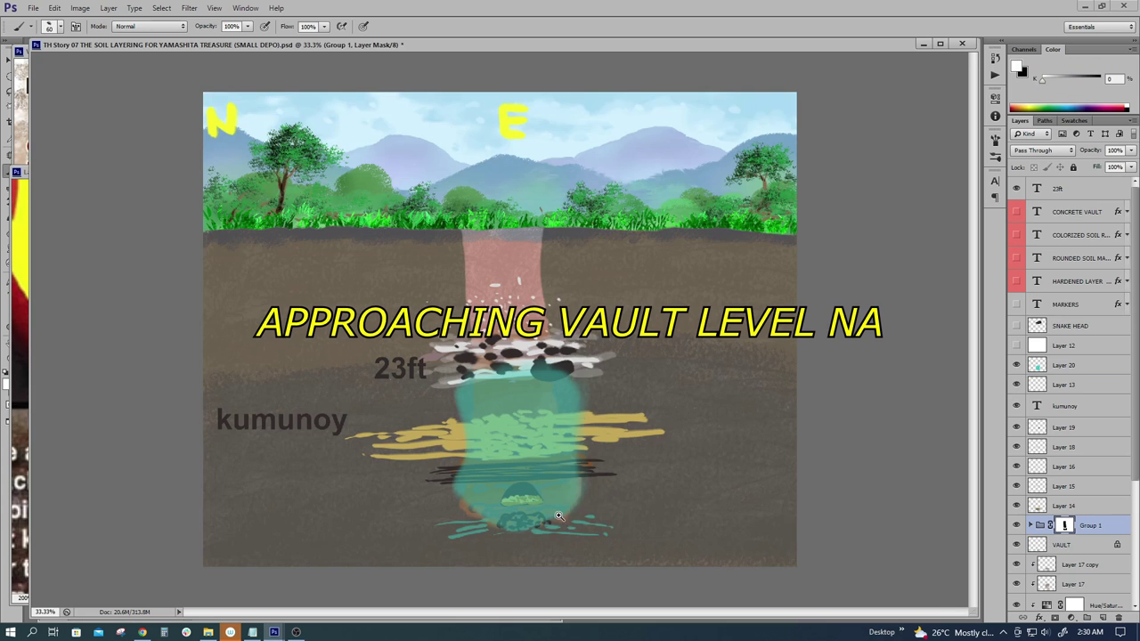
scroll(498, 329, "up", 5)
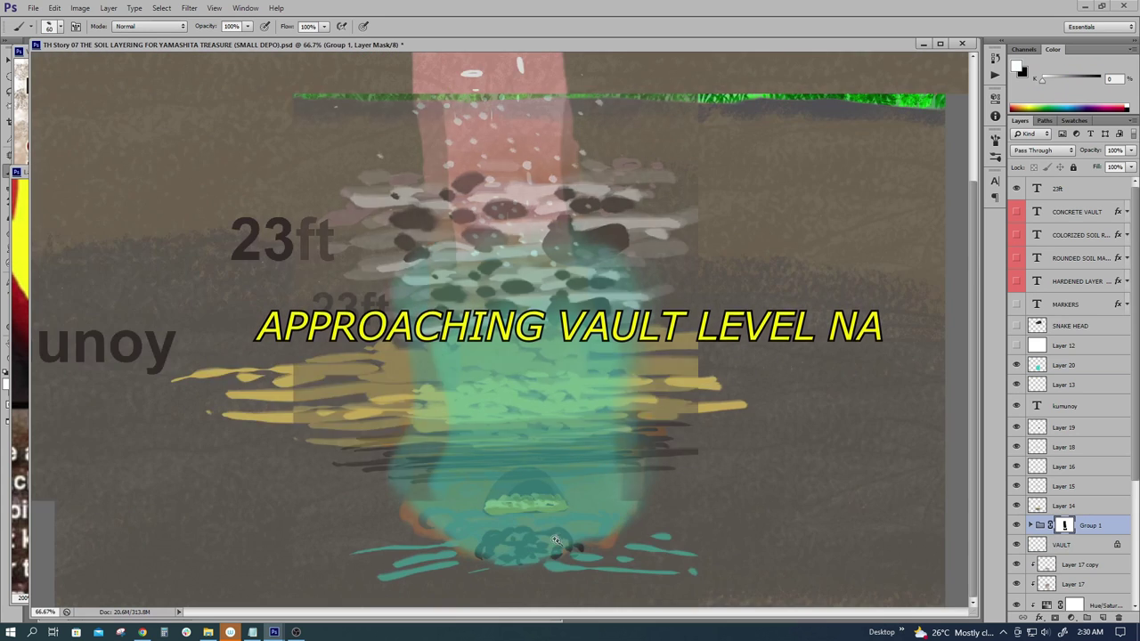
left_click(1016, 364)
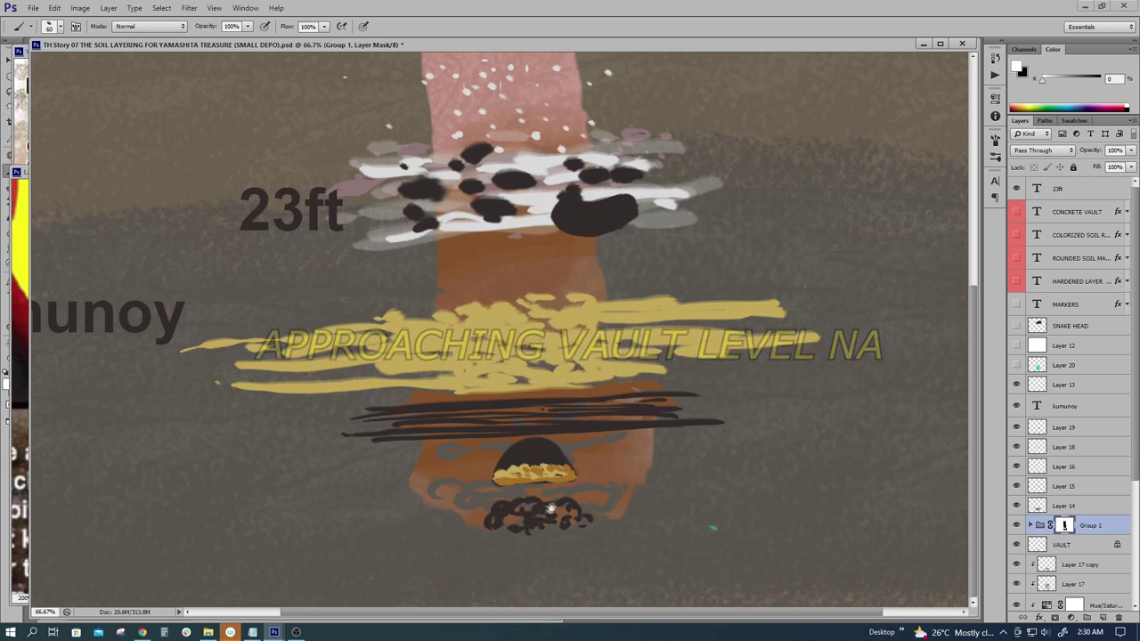
key("e")
mouse_move(534, 512)
left_mouse_down()
mouse_move(481, 512)
mouse_move(476, 547)
mouse_move(583, 520)
mouse_move(572, 528)
mouse_move(619, 494)
left_mouse_up()
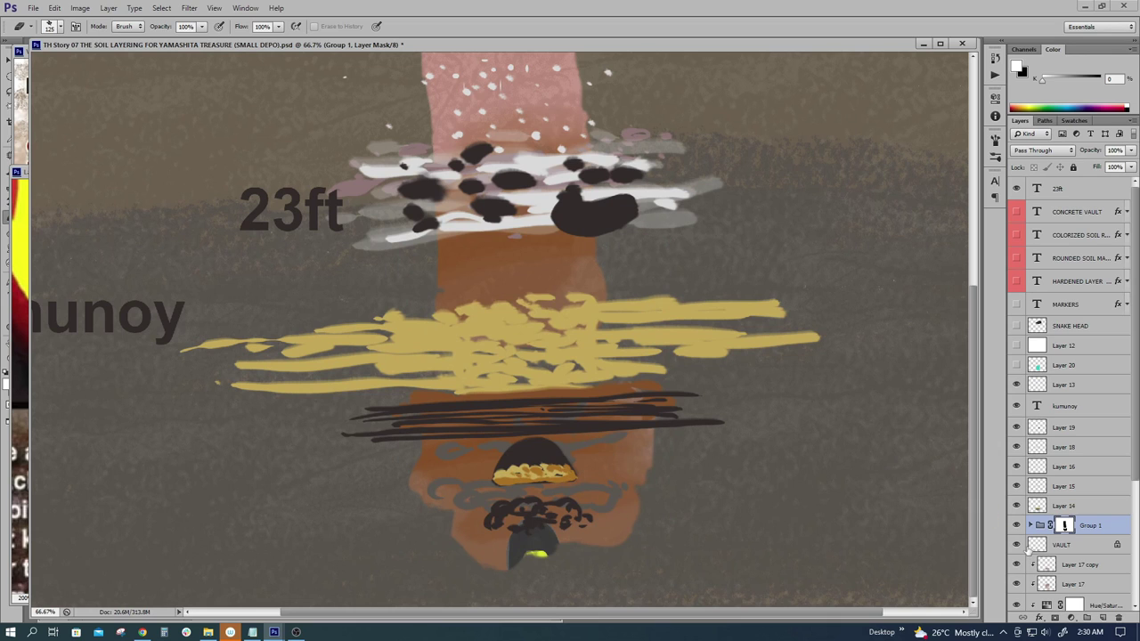
Step: Enlarge the VAULT layer to about 274% width and 173% height and position it beneath the dark stones
left_click(526, 511, "ctrl")
key("ctrl+t")
left_click_drag(508, 555, 474, 555)
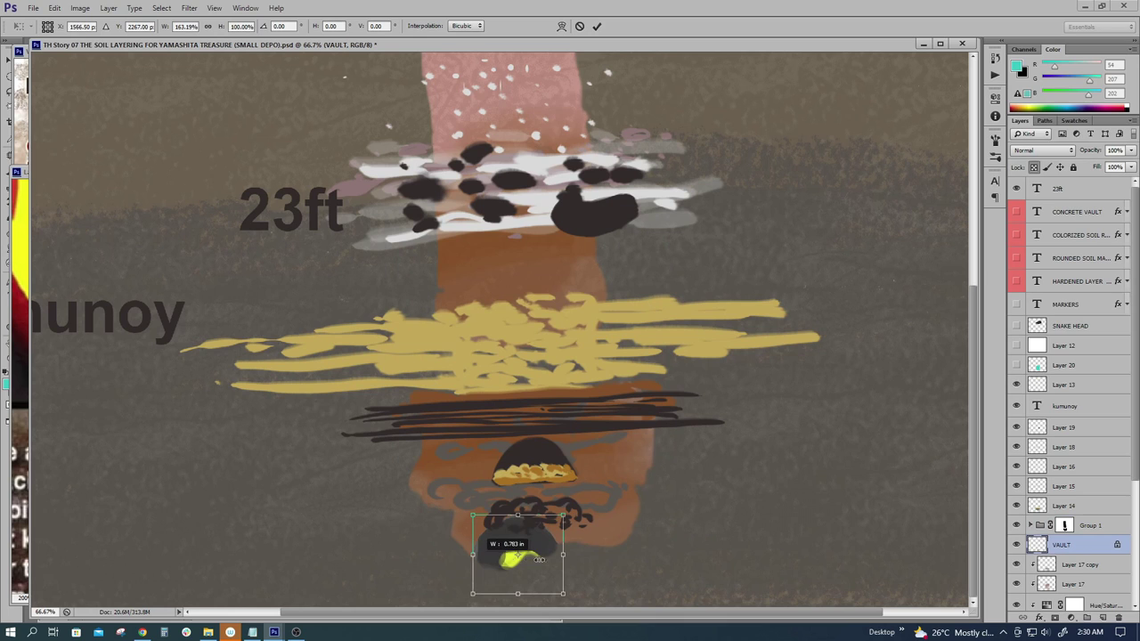
mouse_move(541, 540)
left_mouse_down()
mouse_move(523, 545)
mouse_move(570, 490)
mouse_move(547, 525)
mouse_move(578, 507)
mouse_move(578, 536)
mouse_move(590, 534)
left_mouse_up()
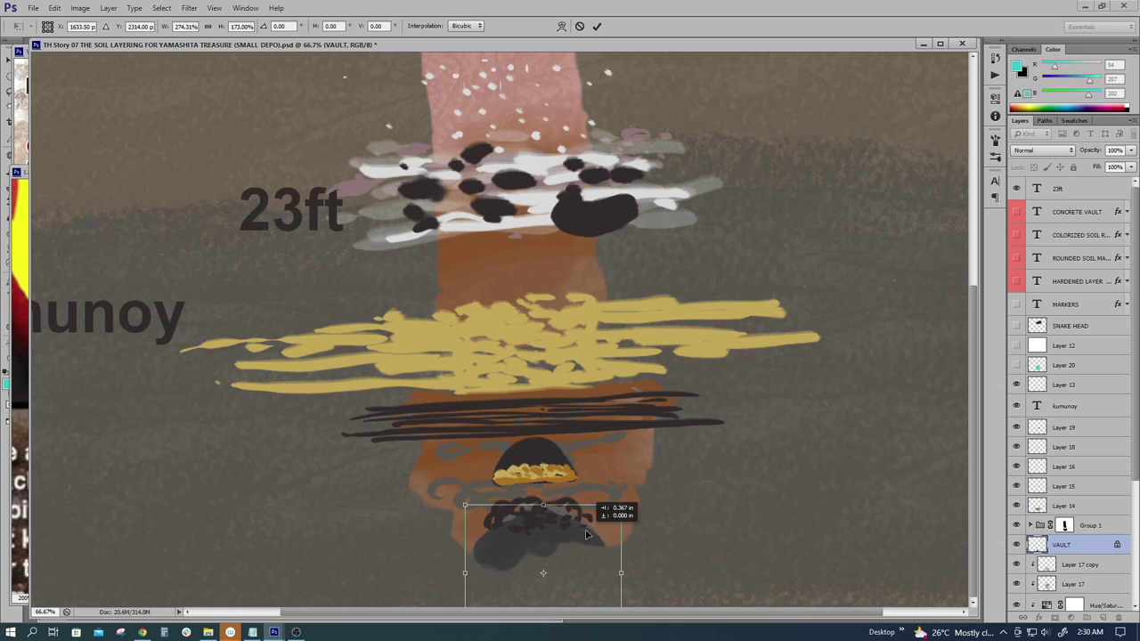
key("Return")
Step: Rework the shaft's left side on Group 1's mask, opening the soil beside the vault and trimming the left edge up to the surface
key("b")
left_click(1064, 525)
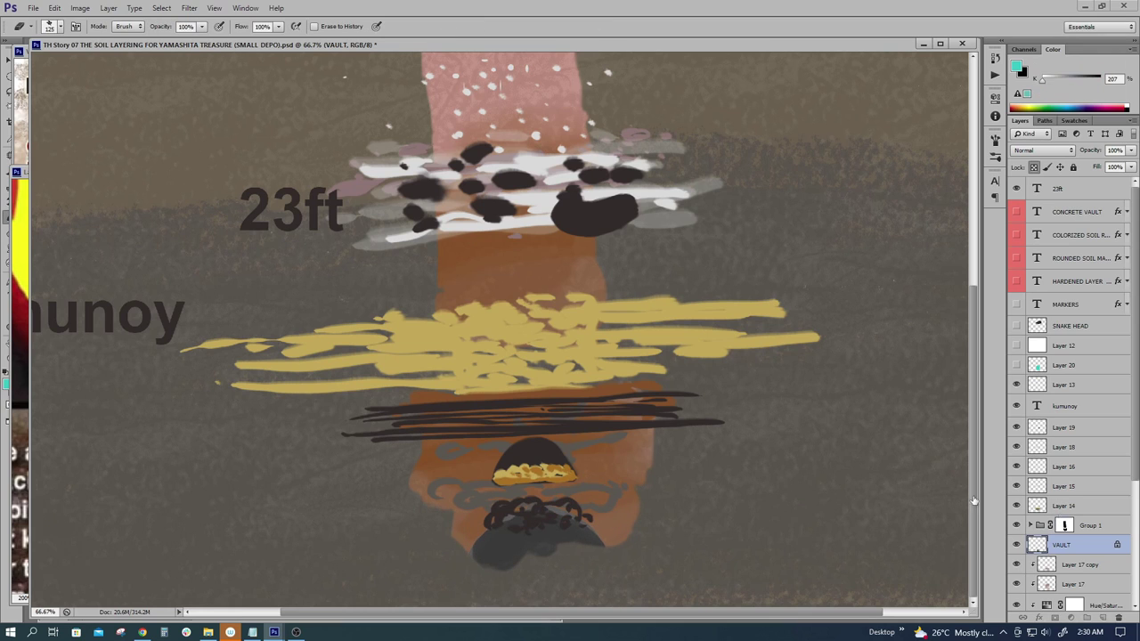
key("w")
key("e")
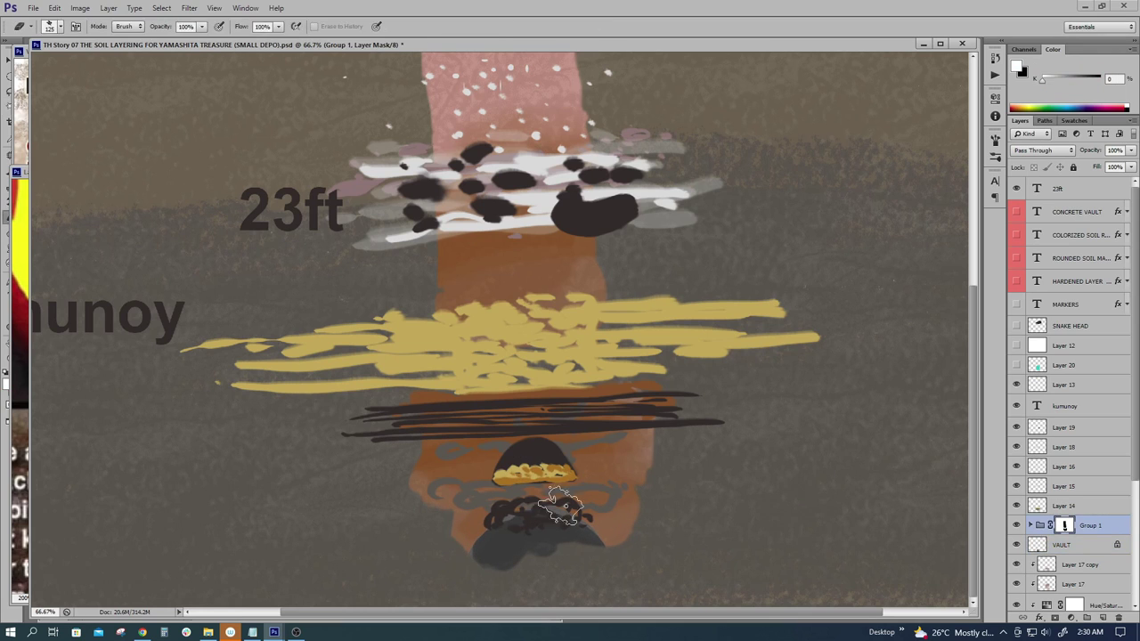
key("x")
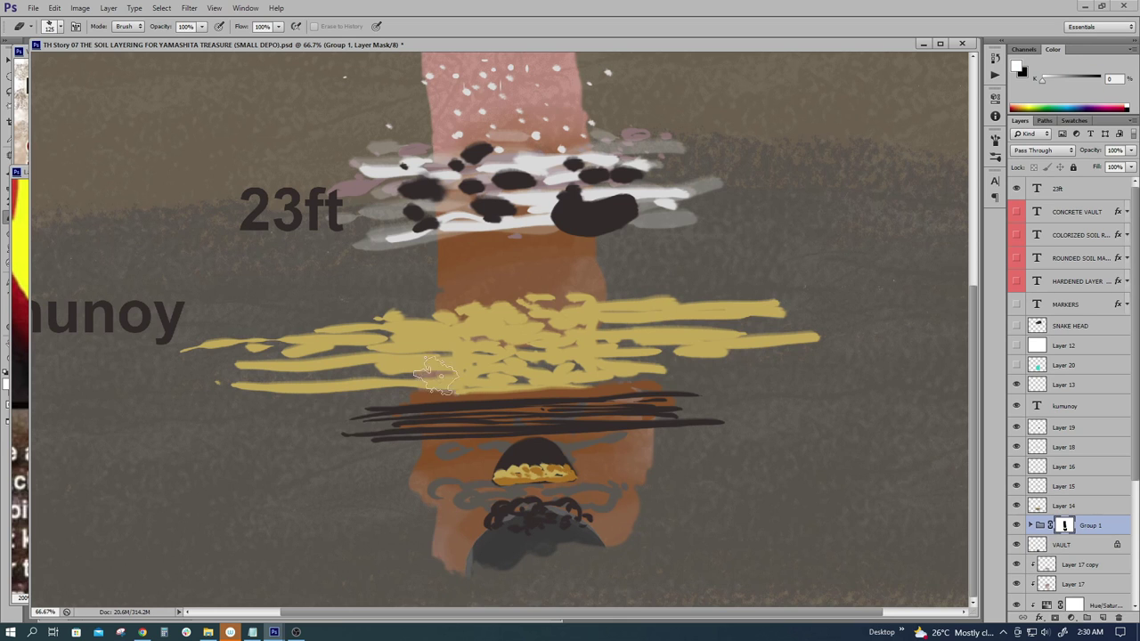
left_click_drag(454, 445, 433, 483)
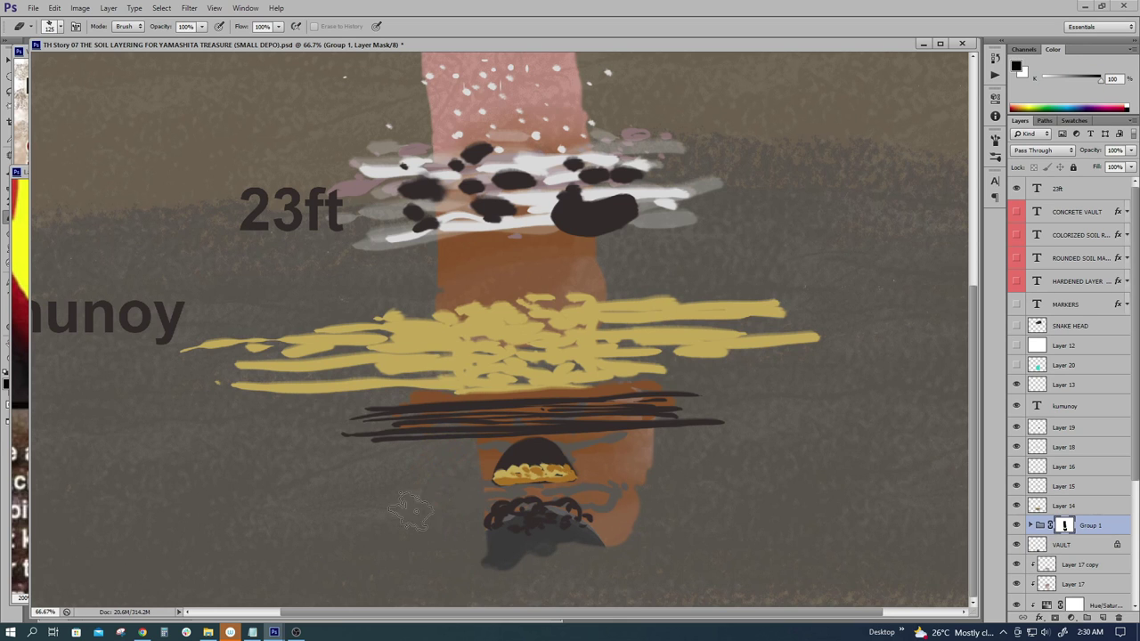
left_click_drag(488, 292, 537, 471)
left_click_drag(484, 336, 471, 130)
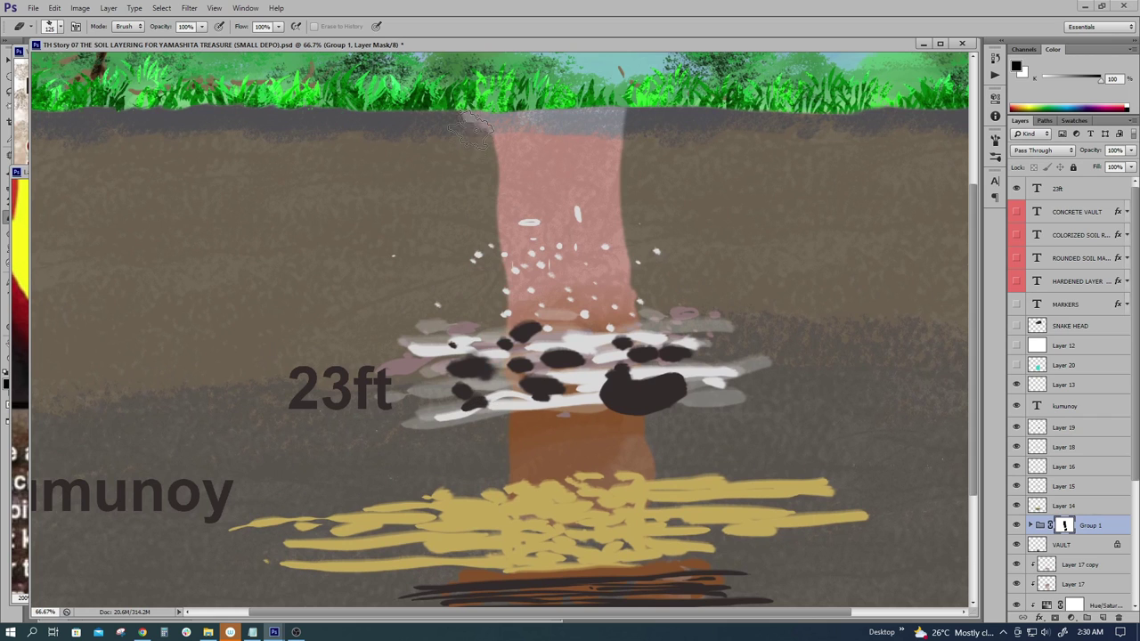
Step: Reshape the shaft's right edge on Group 1's mask, widening it from the grass down to the yellow layer
left_click_drag(623, 111, 639, 316)
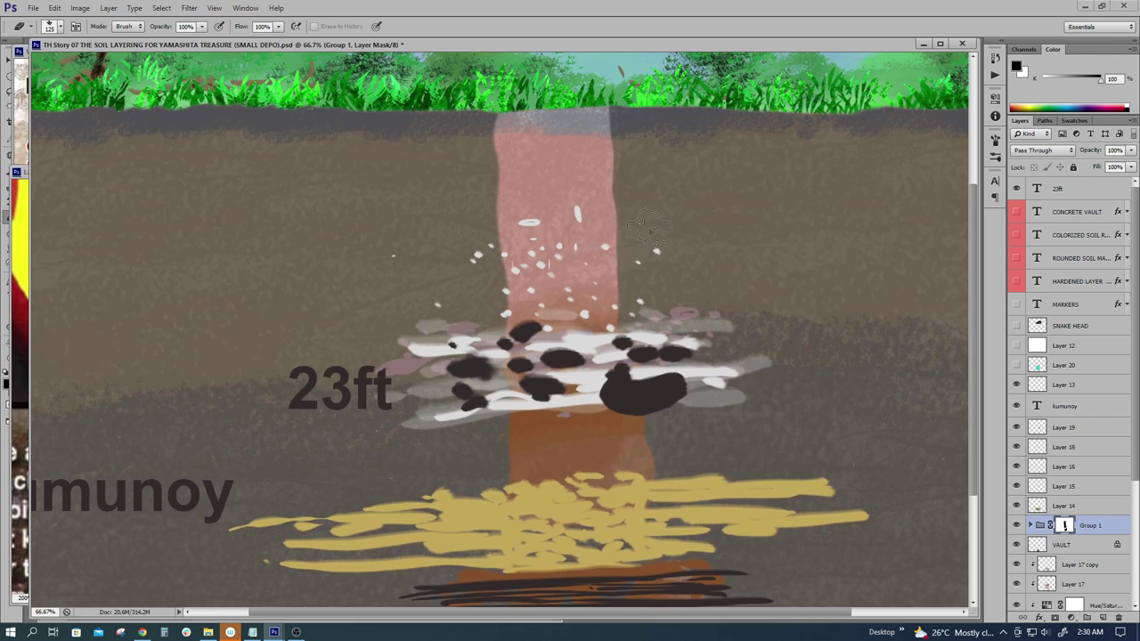
key("x")
mouse_move(637, 98)
left_mouse_down()
mouse_move(641, 268)
mouse_move(622, 302)
left_mouse_up()
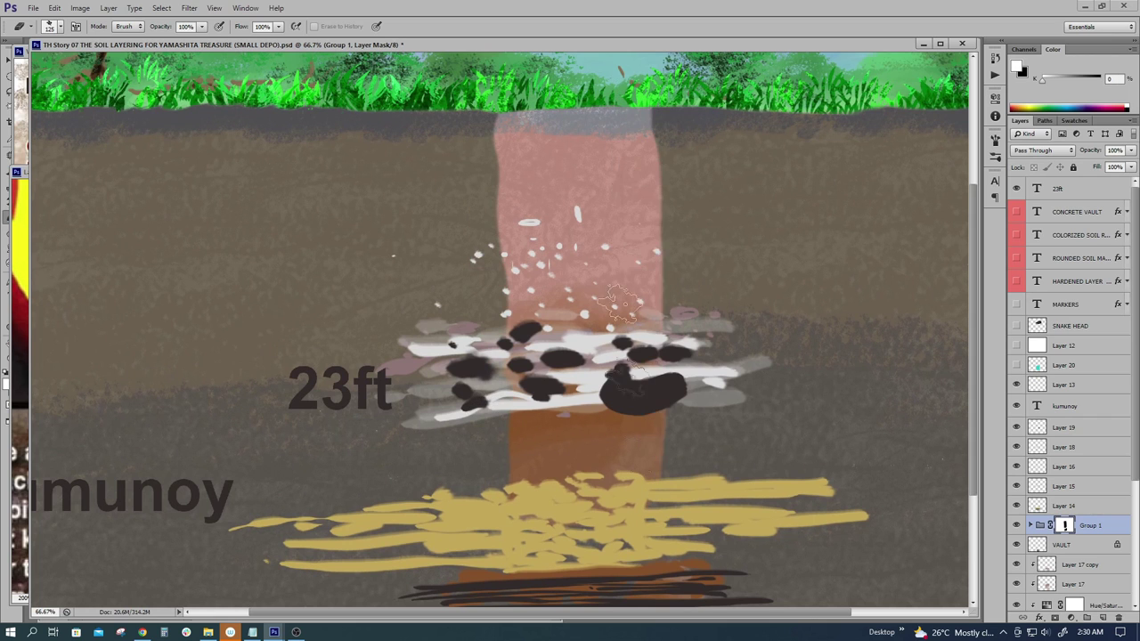
left_click_drag(508, 200, 477, 177)
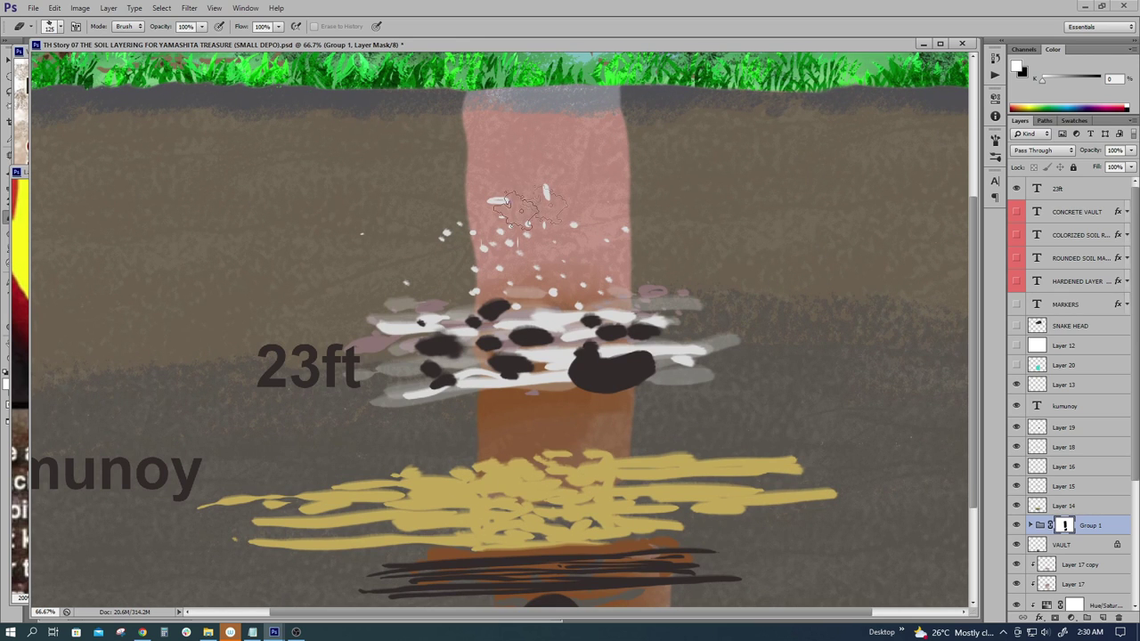
left_click_drag(579, 386, 544, 238)
left_click_drag(583, 178, 583, 294)
left_click_drag(594, 458, 599, 449)
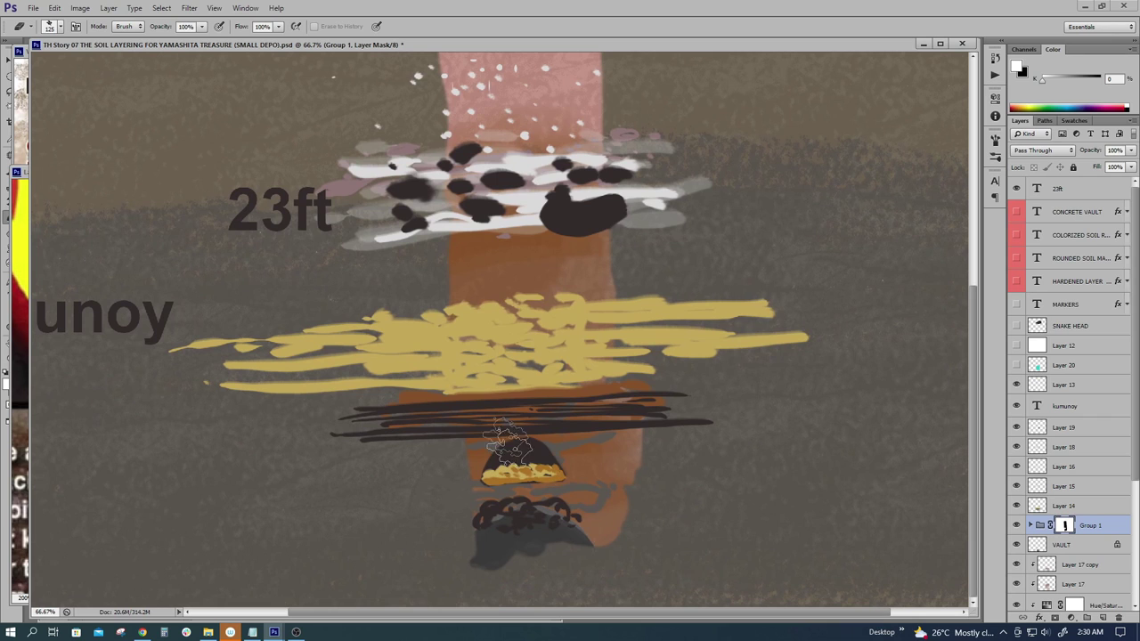
Step: Erase on Group 1's mask beneath the dark stones to extend the shaft's bottom and expose the whole vault with its yellow core
mouse_move(515, 536)
left_mouse_down()
mouse_move(495, 495)
mouse_move(482, 515)
mouse_move(491, 554)
mouse_move(553, 539)
mouse_move(500, 561)
mouse_move(522, 574)
mouse_move(586, 562)
mouse_move(584, 510)
mouse_move(602, 497)
mouse_move(595, 544)
mouse_move(612, 467)
left_mouse_up()
mouse_move(607, 528)
left_mouse_down()
mouse_move(583, 583)
mouse_move(601, 539)
left_mouse_up()
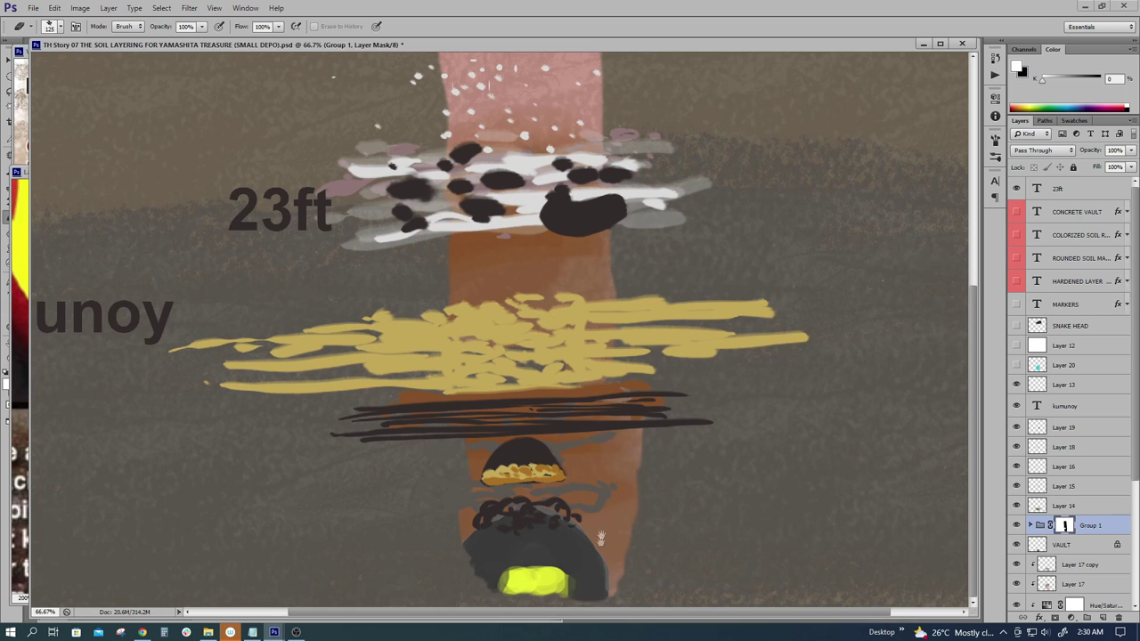
left_click_drag(594, 580, 585, 556)
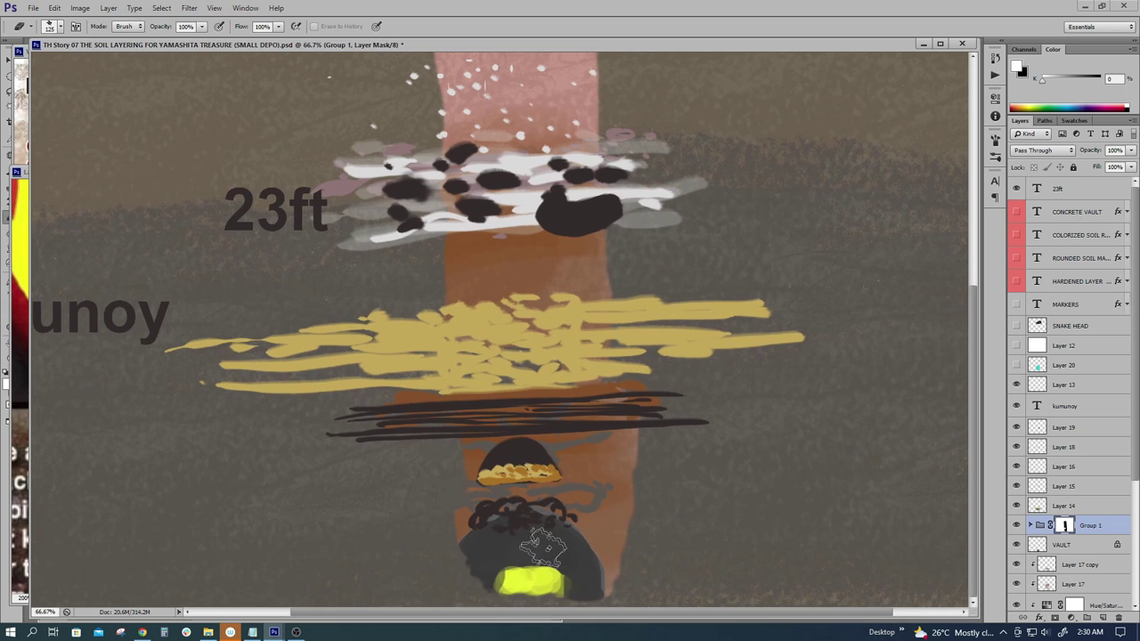
scroll(534, 535, "up", 2)
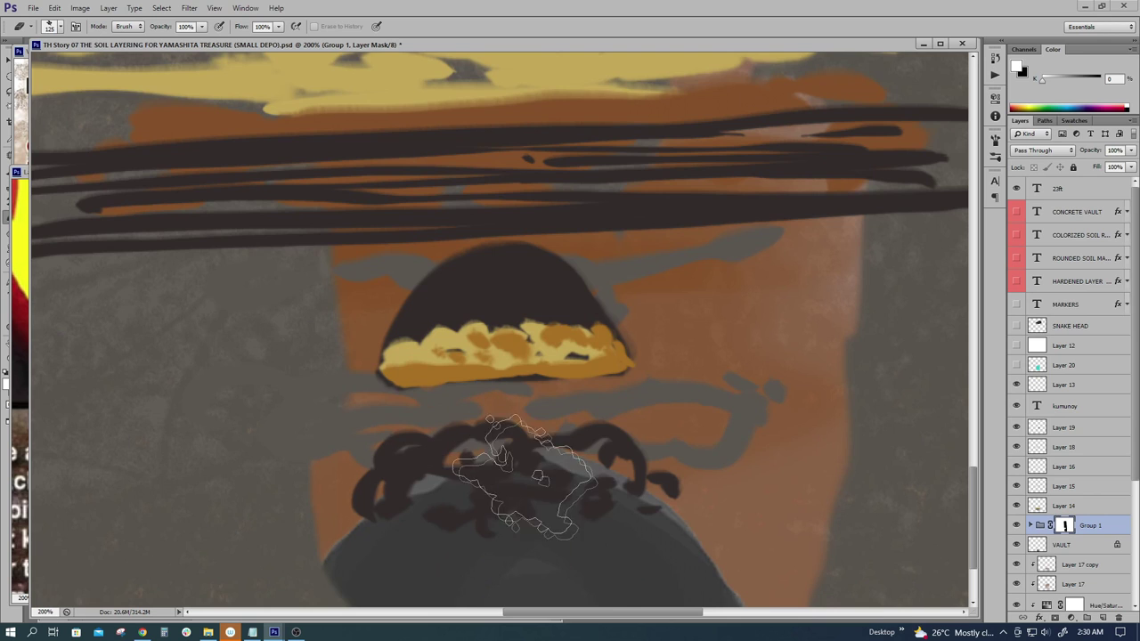
scroll(546, 471, "down", 2)
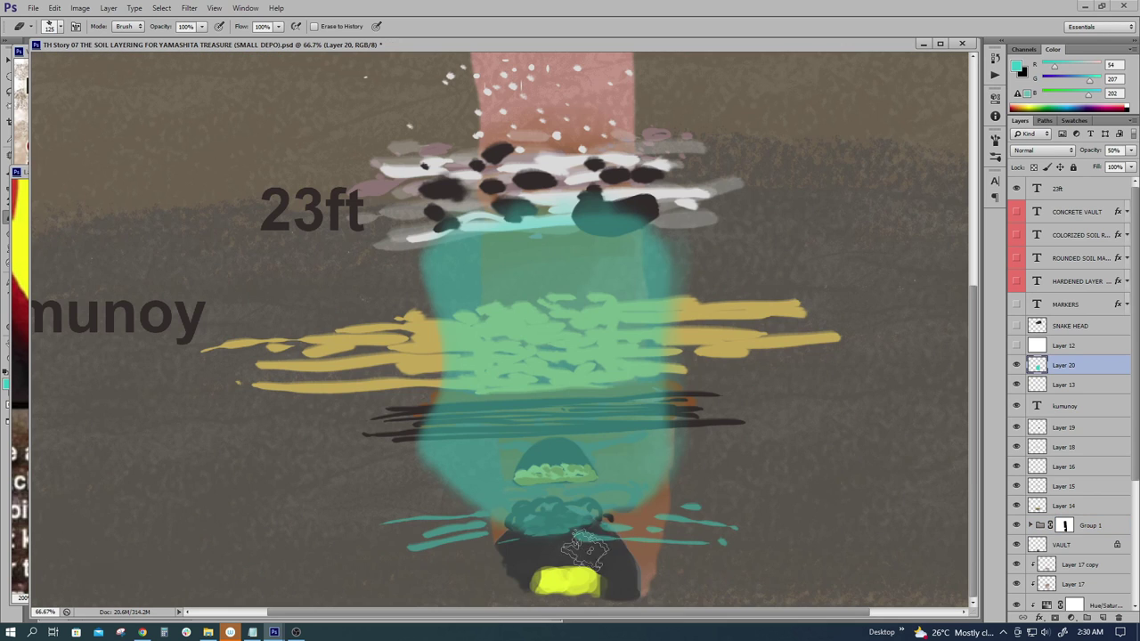
Step: Show Layer 20 and erase its turquoise area over the shaft with a larger eraser, leaving the color only around the dark stones
left_click_drag(593, 311, 579, 340)
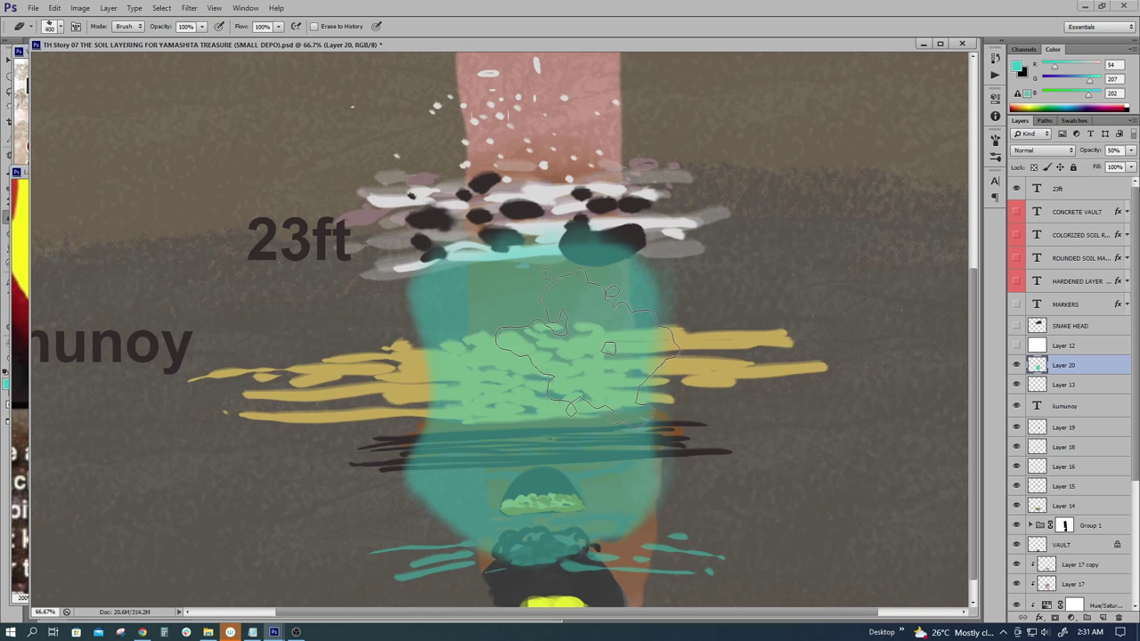
left_click_drag(571, 373, 573, 377)
mouse_move(599, 301)
left_mouse_down()
mouse_move(683, 394)
mouse_move(601, 478)
left_mouse_up()
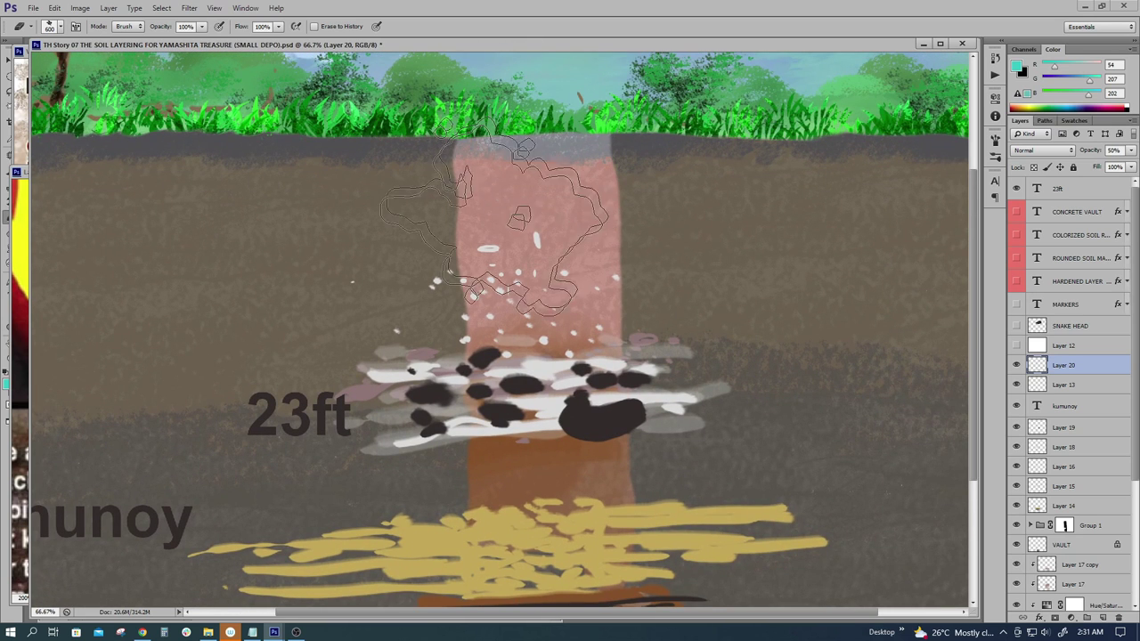
Step: Examine the upper shaft from the grass surface through the white clay marbles down to the stones at 23ft
left_click_drag(562, 147, 546, 192)
key("b")
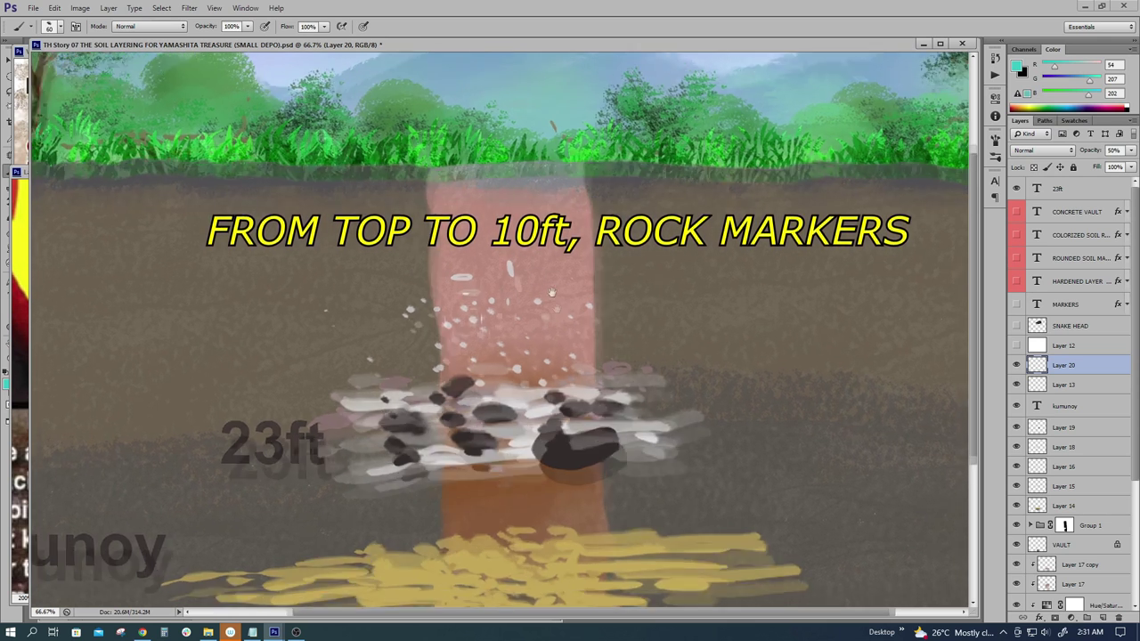
left_click_drag(538, 305, 537, 269)
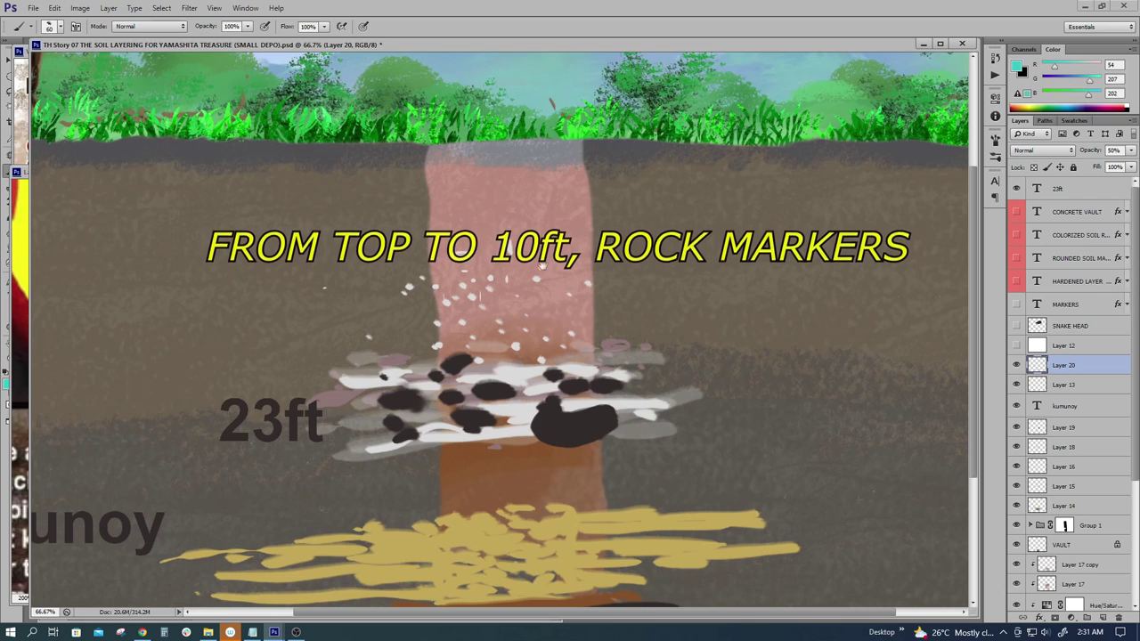
scroll(550, 273, "up", 1)
scroll(530, 280, "down", 1)
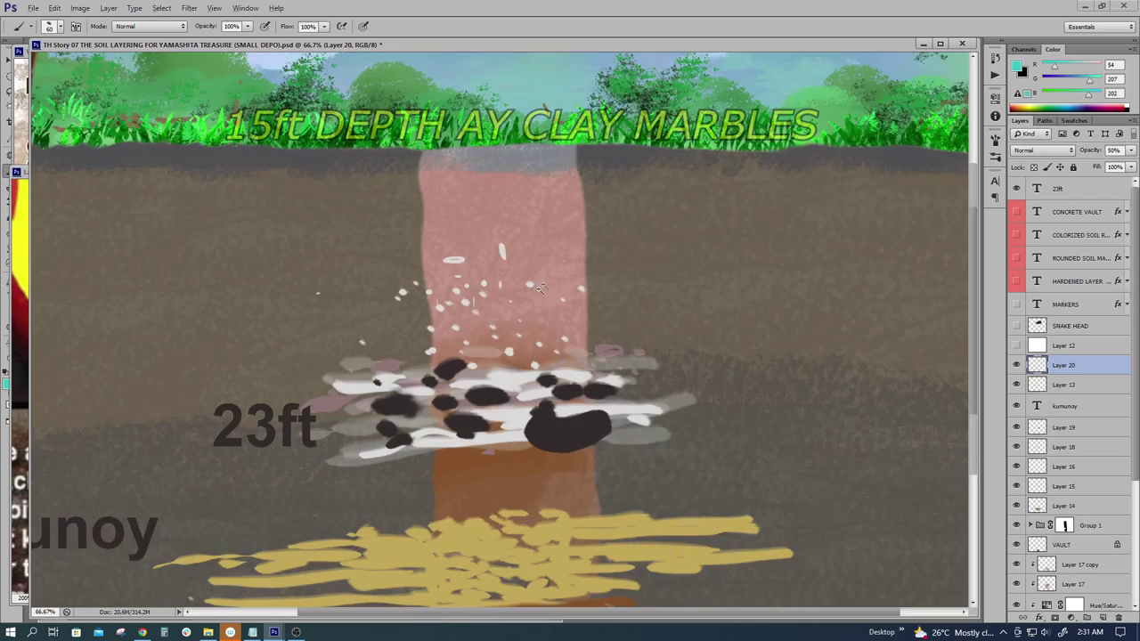
left_click_drag(542, 291, 703, 157)
scroll(602, 305, "down", 1)
left_click_drag(602, 305, 818, 327)
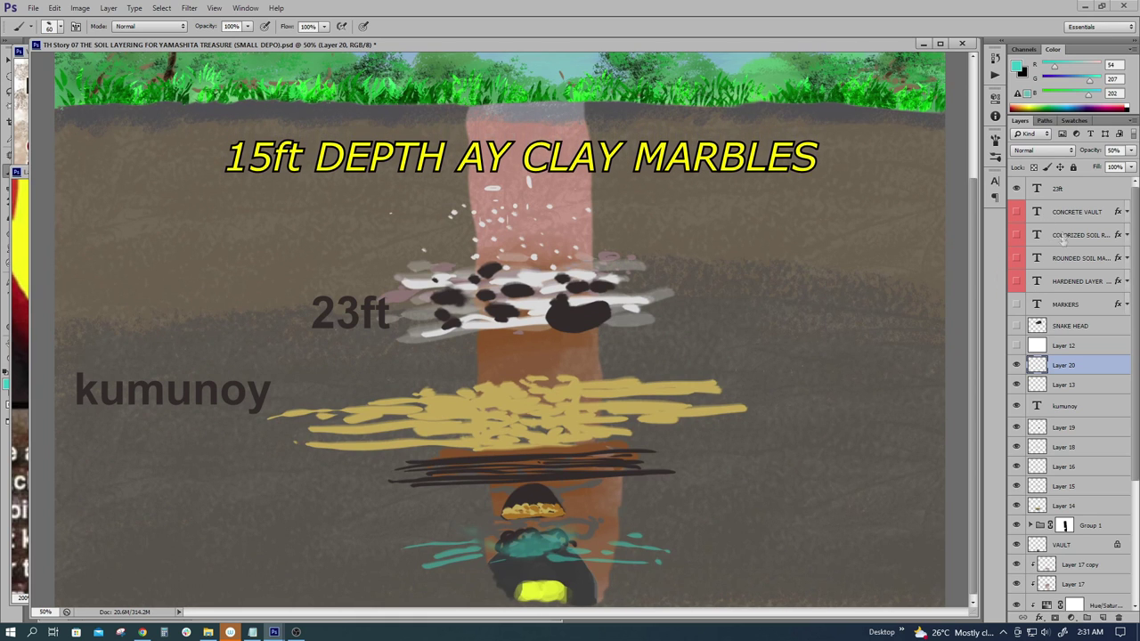
Step: Show the MARKERS and COLORIZED SOIL labels, placing MARKERS left of the 23ft stones and COLORIZED SOIL right of the shaft
left_click(1016, 305)
left_click_drag(206, 240, 279, 272)
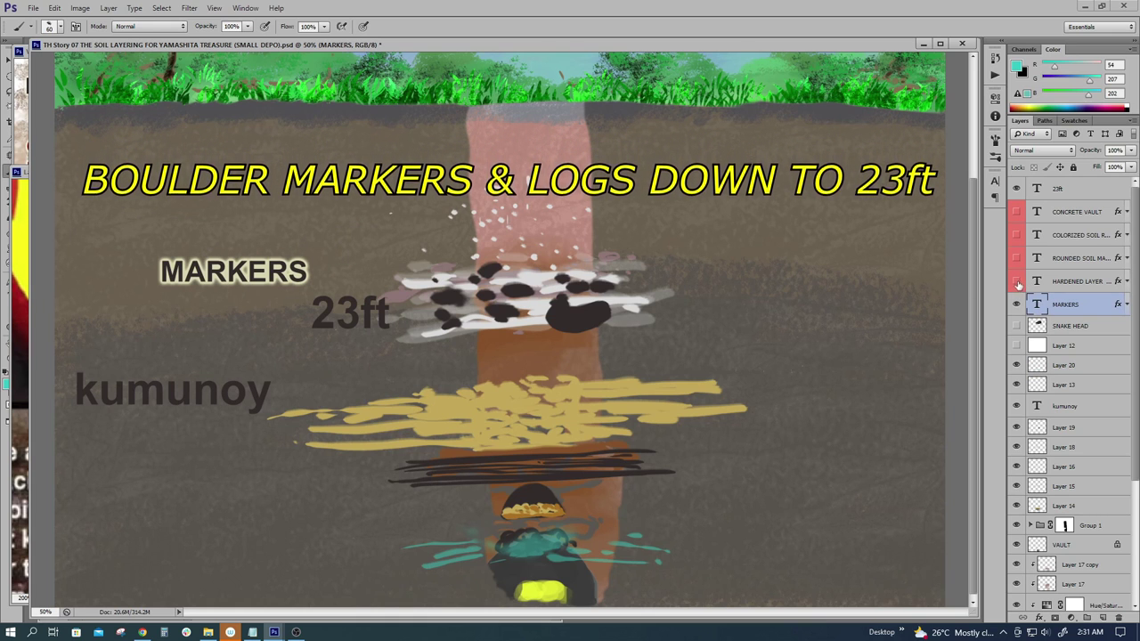
left_click(1058, 236)
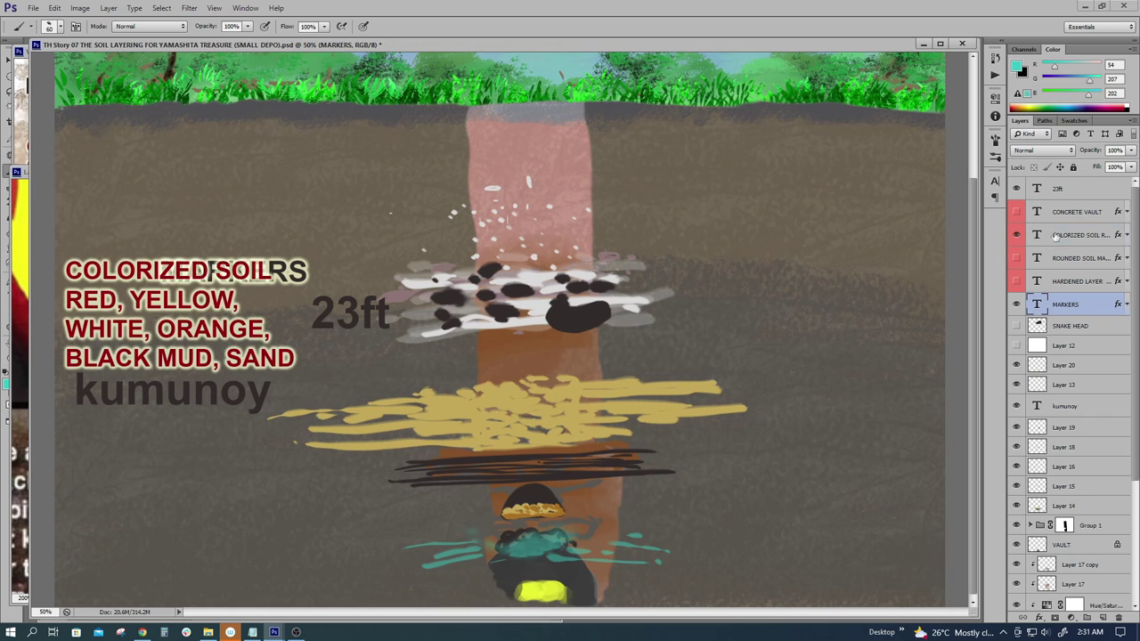
left_click_drag(212, 277, 861, 308)
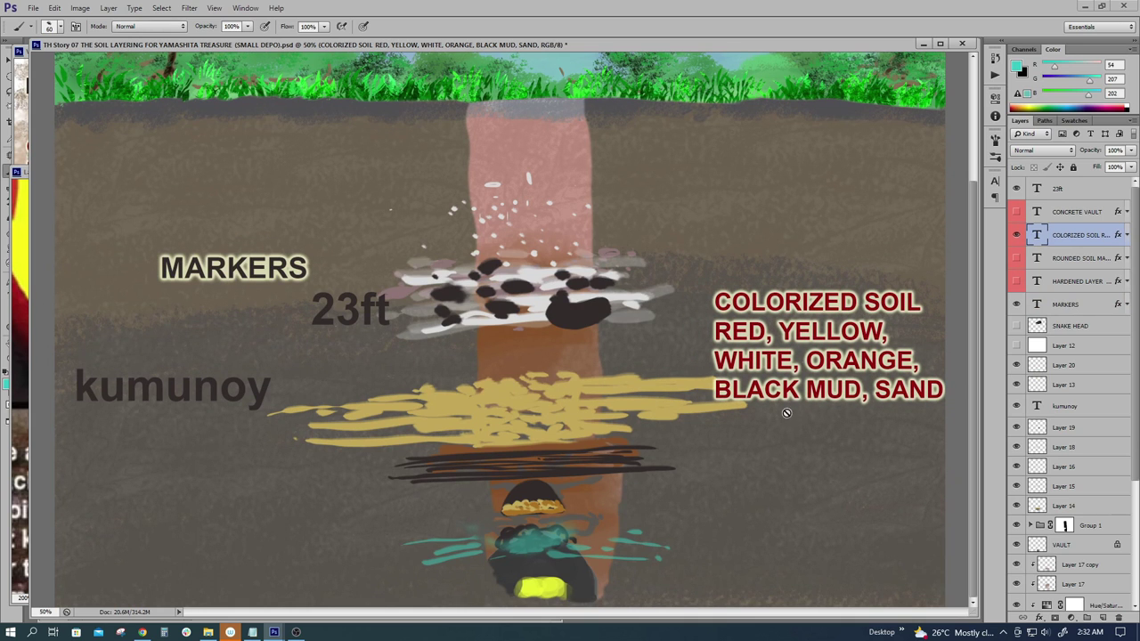
Step: Show the ROUNDED SOIL MARBLE SHAPE label right of the dark plates and move the kumunoy text onto the yellow layer
left_click(808, 450, "ctrl")
left_click_drag(820, 437, 800, 423)
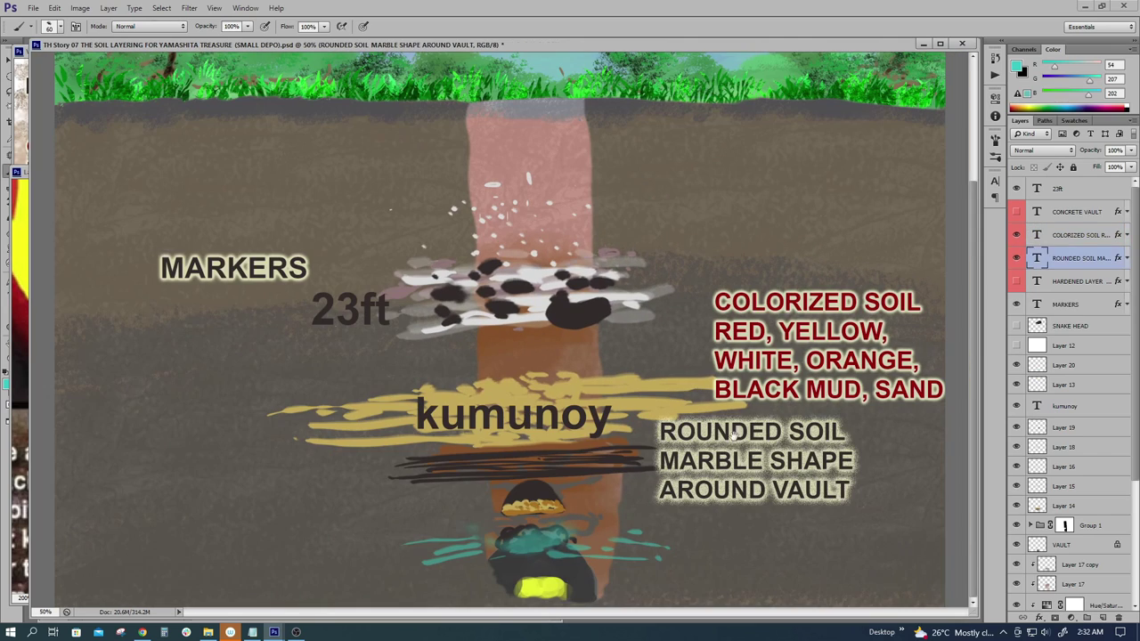
Step: Show the HARDENED LAYER COATING label and place it left of the turquoise-covered dark stones
left_click(1016, 282)
left_click(1056, 283)
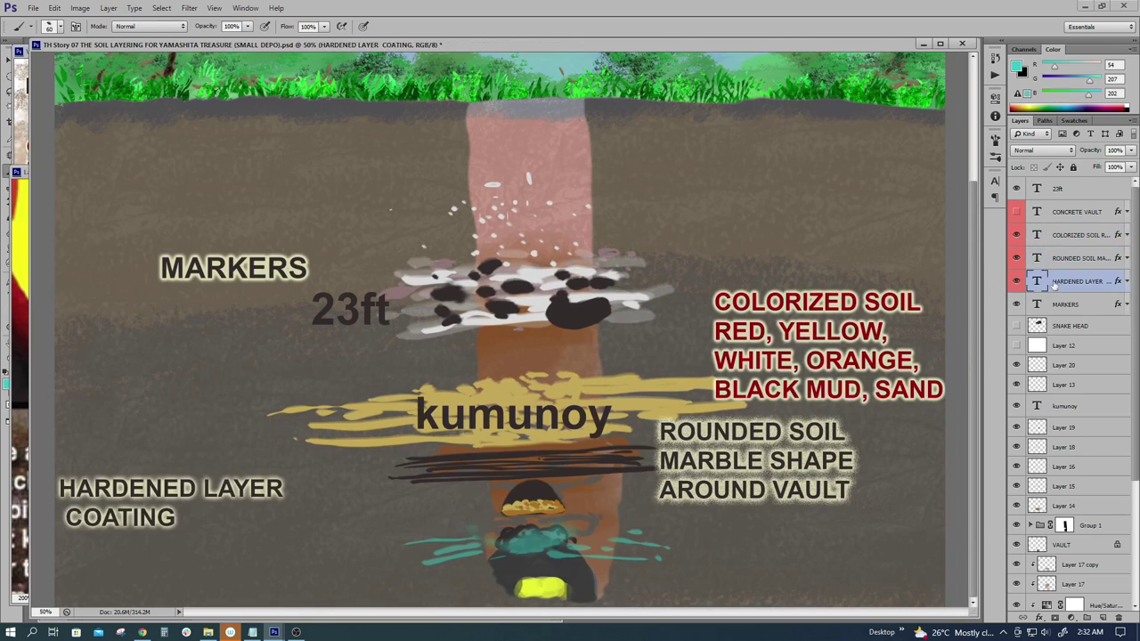
left_click_drag(231, 484, 441, 537)
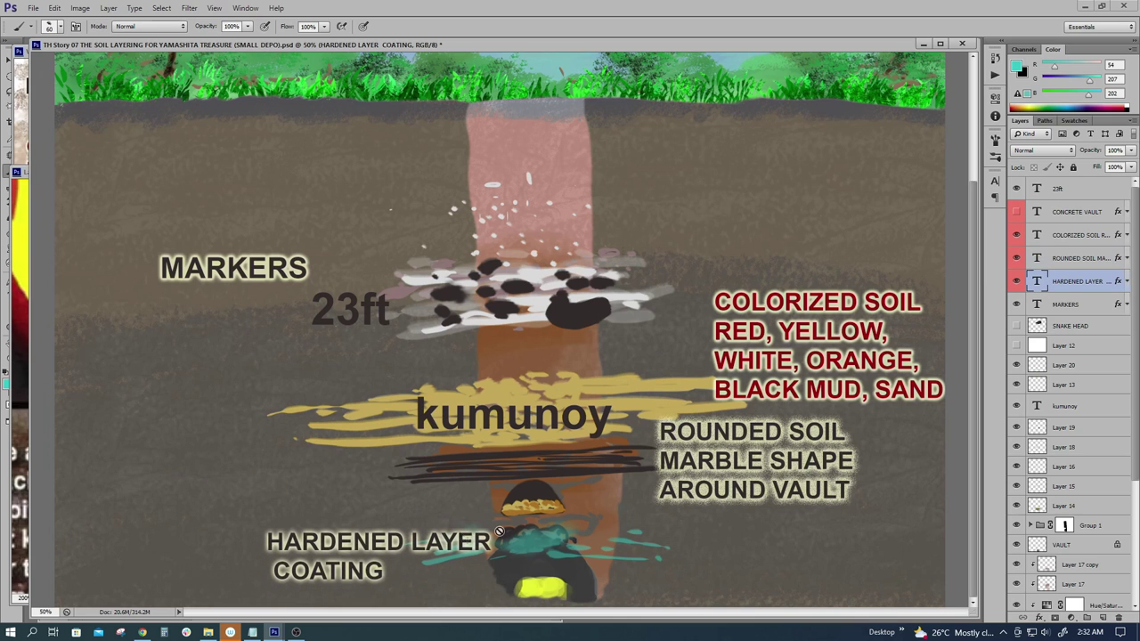
Step: Show the CONCRETE VAULT label and place it just right of the vault at the shaft's bottom
left_click(540, 552, "ctrl")
left_click_drag(538, 552, 521, 533)
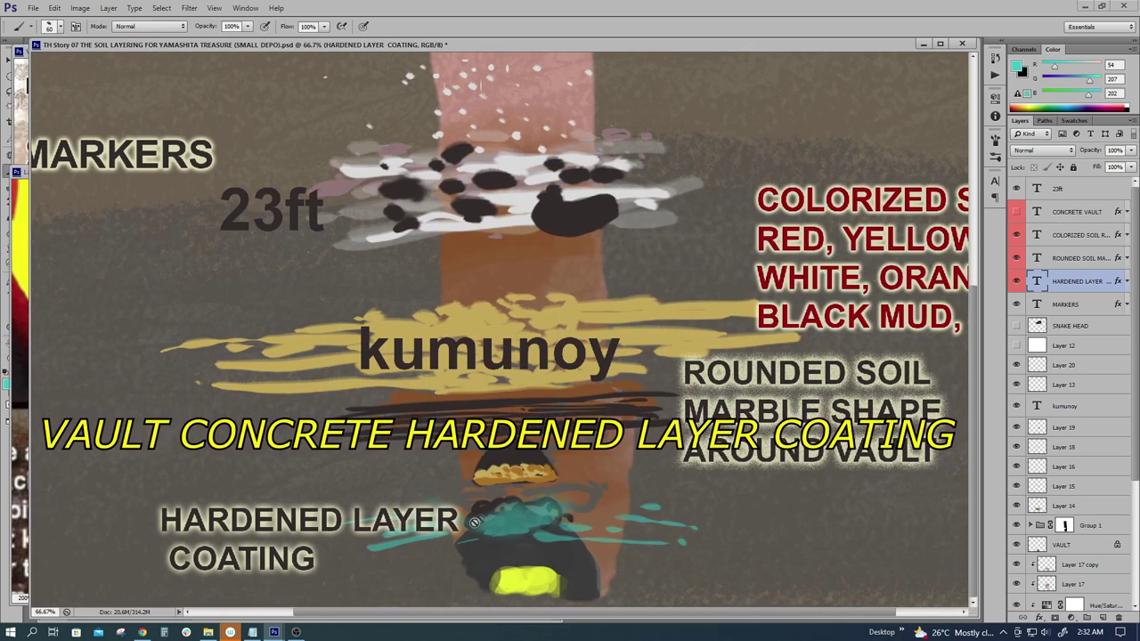
left_click_drag(600, 541, 596, 541)
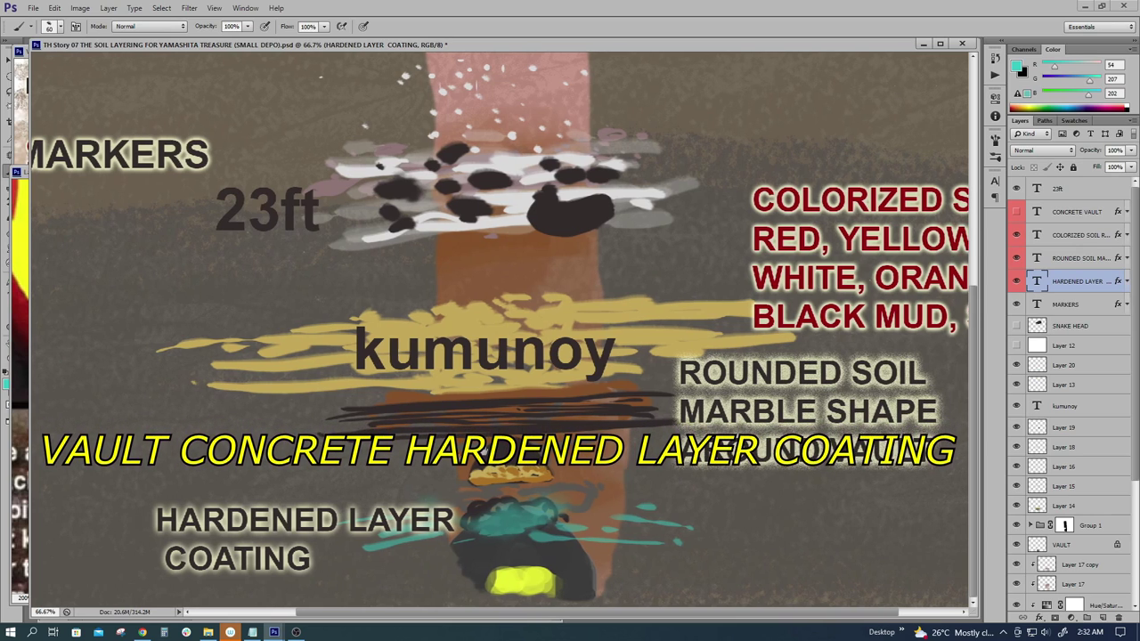
left_click(1016, 212)
left_click(1073, 212)
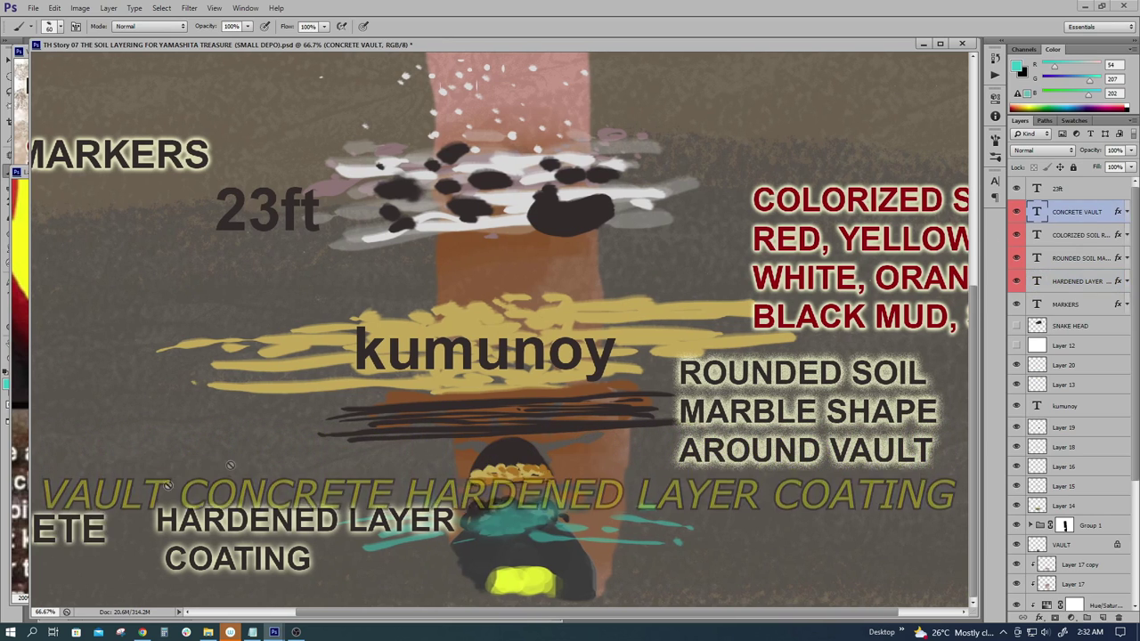
left_click_drag(94, 528, 828, 539)
key("ctrl+minus")
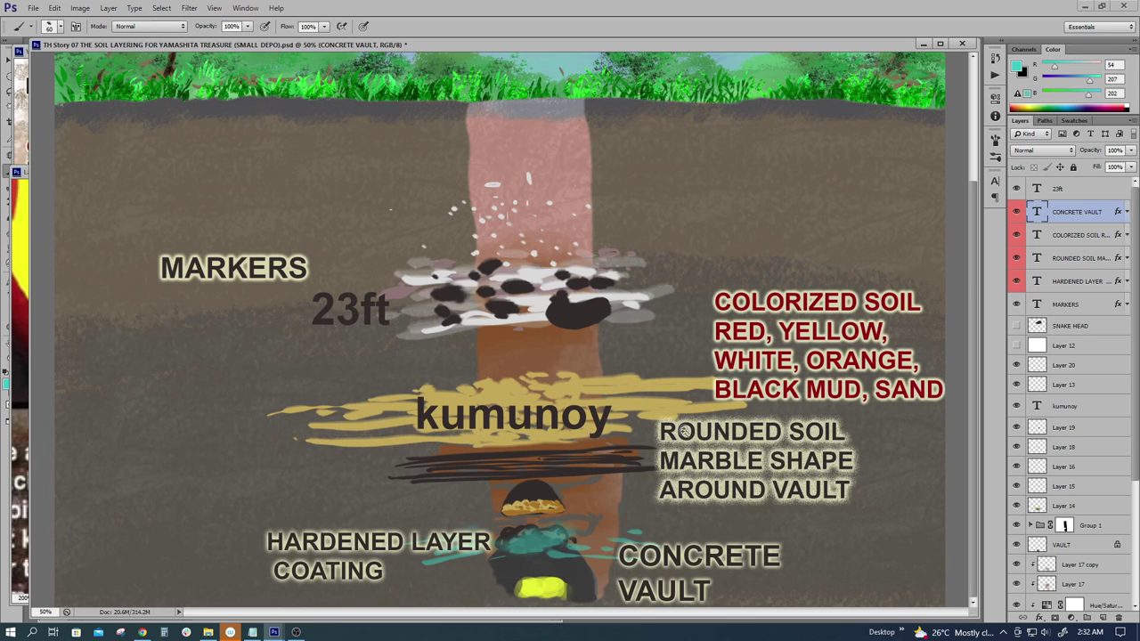
Step: Move the COLORIZED SOIL label up so it sits beside the stone layer, clear of the ROUNDED SOIL label
left_click(685, 431, "ctrl")
left_click_drag(690, 413, 629, 350)
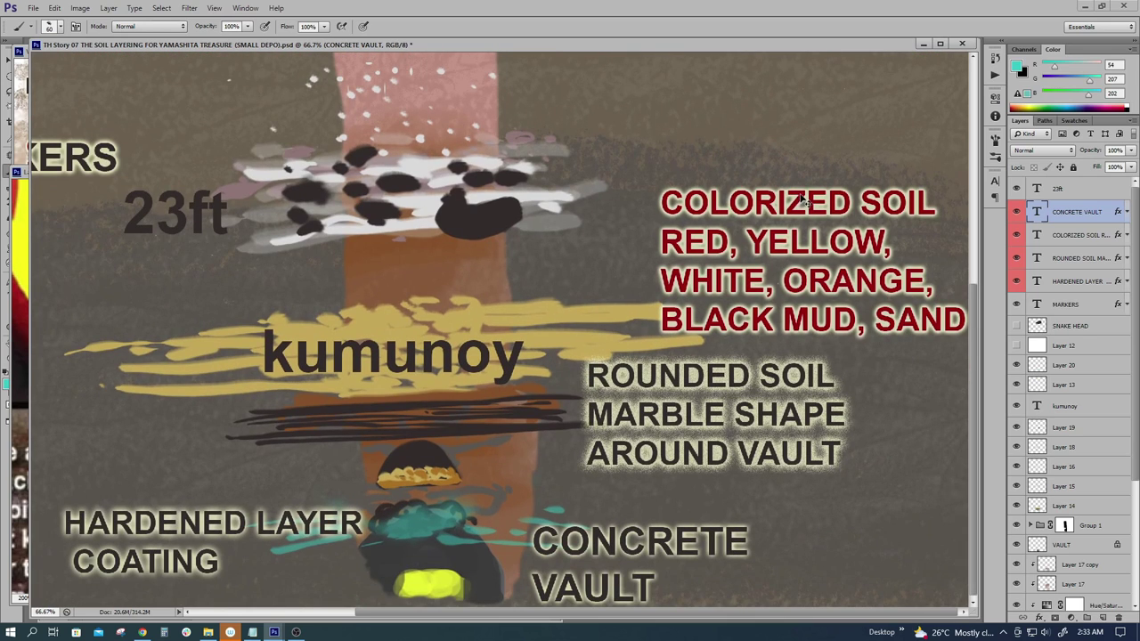
left_click_drag(801, 201, 805, 140)
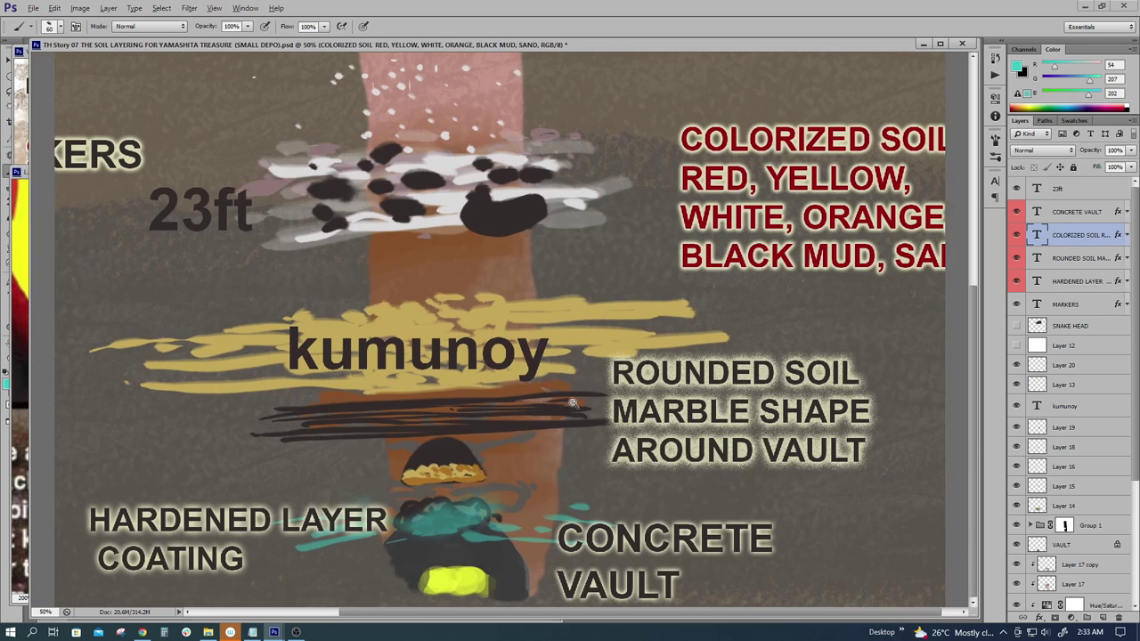
scroll(573, 403, "down", 1)
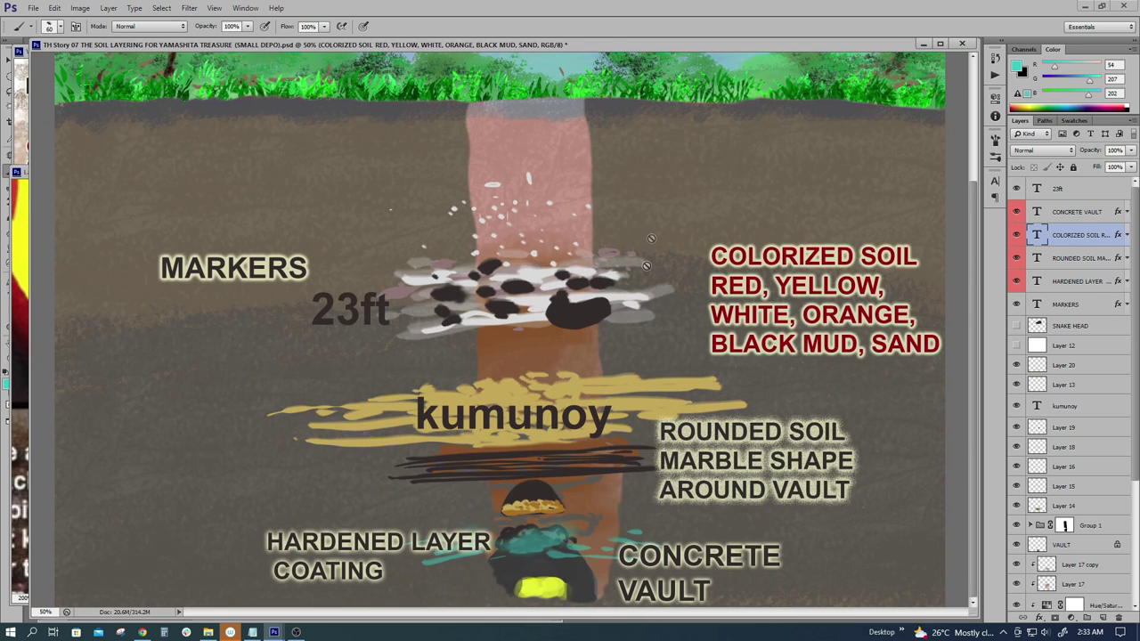
Step: Examine the whole labelled illustration, from the sky and grass surface down the shaft to the vault
left_click_drag(623, 341, 578, 374)
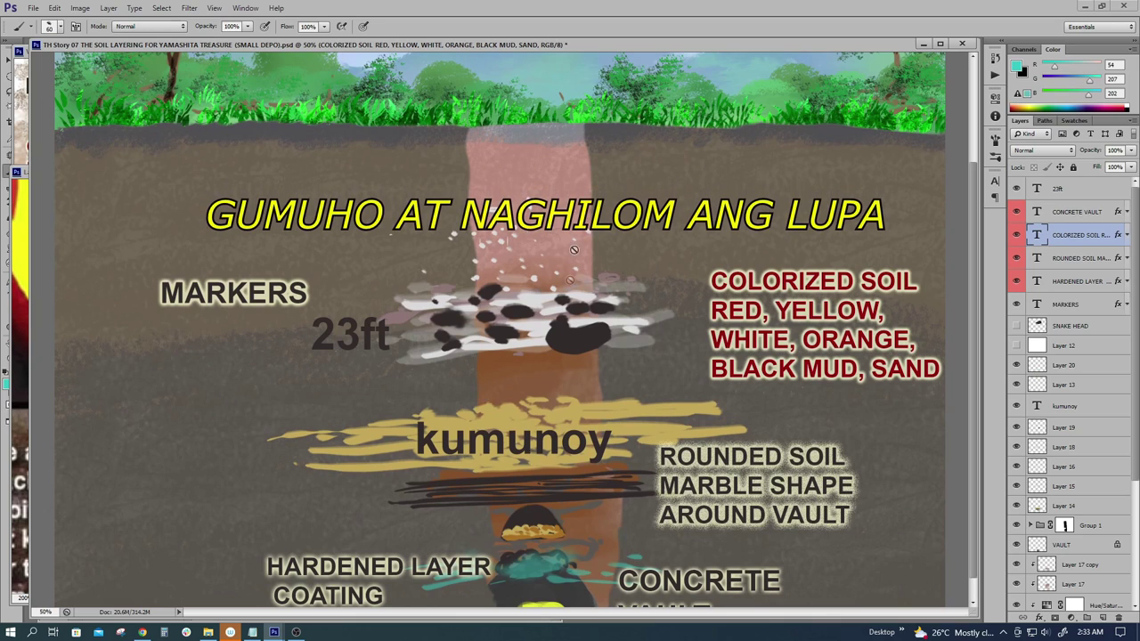
scroll(585, 353, "up", 2)
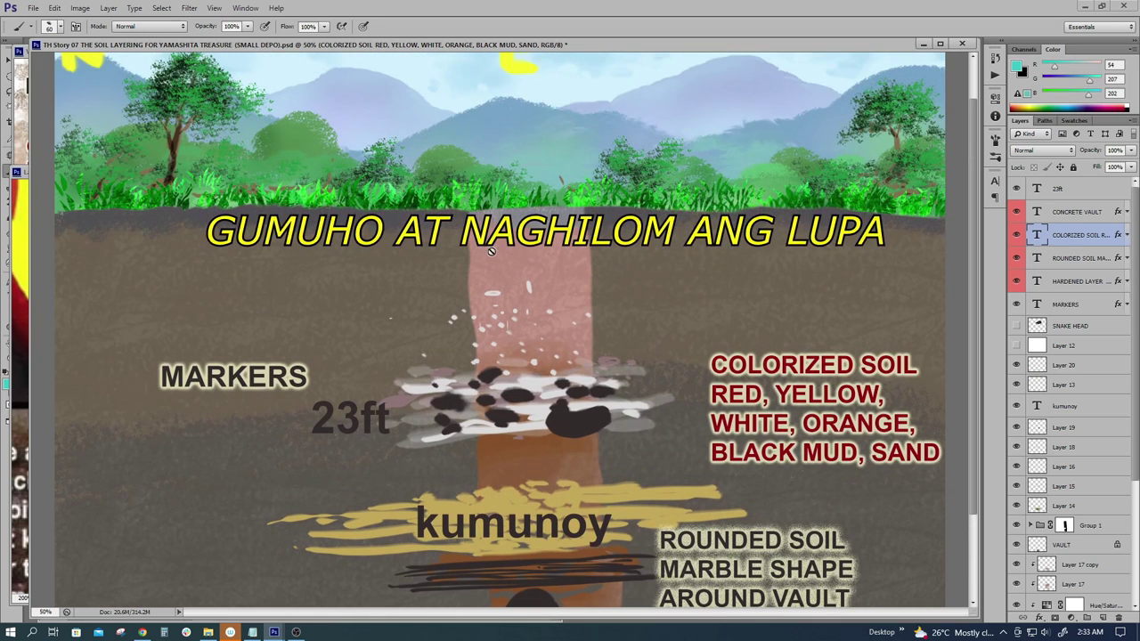
scroll(521, 286, "up", 1)
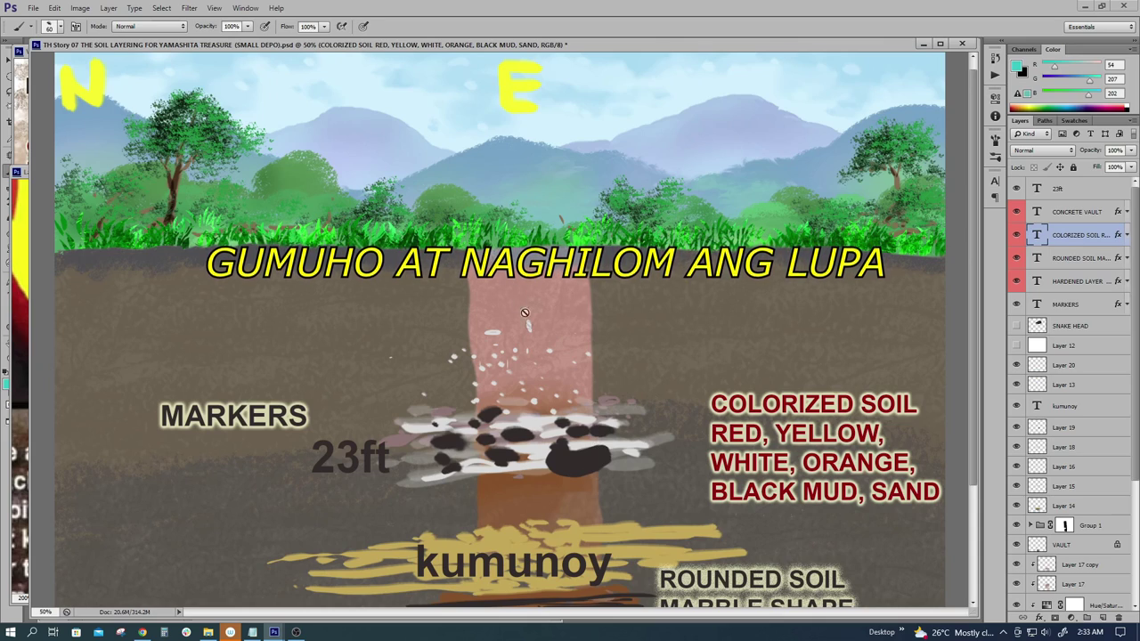
left_click_drag(538, 522, 527, 370)
key("ctrl+minus")
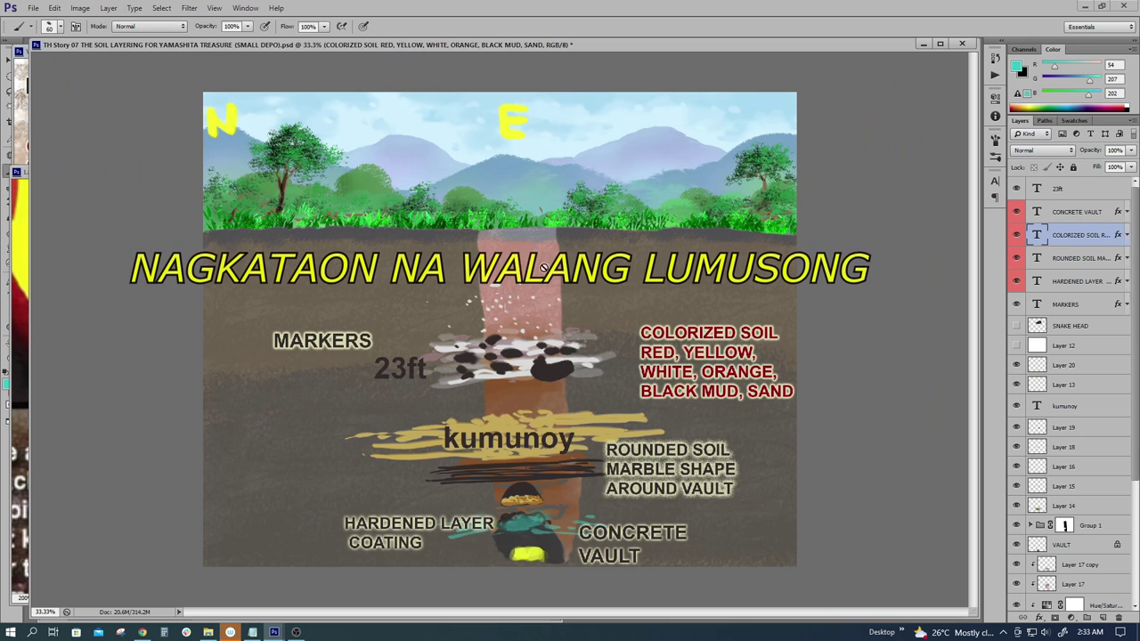
key("ctrl+plus")
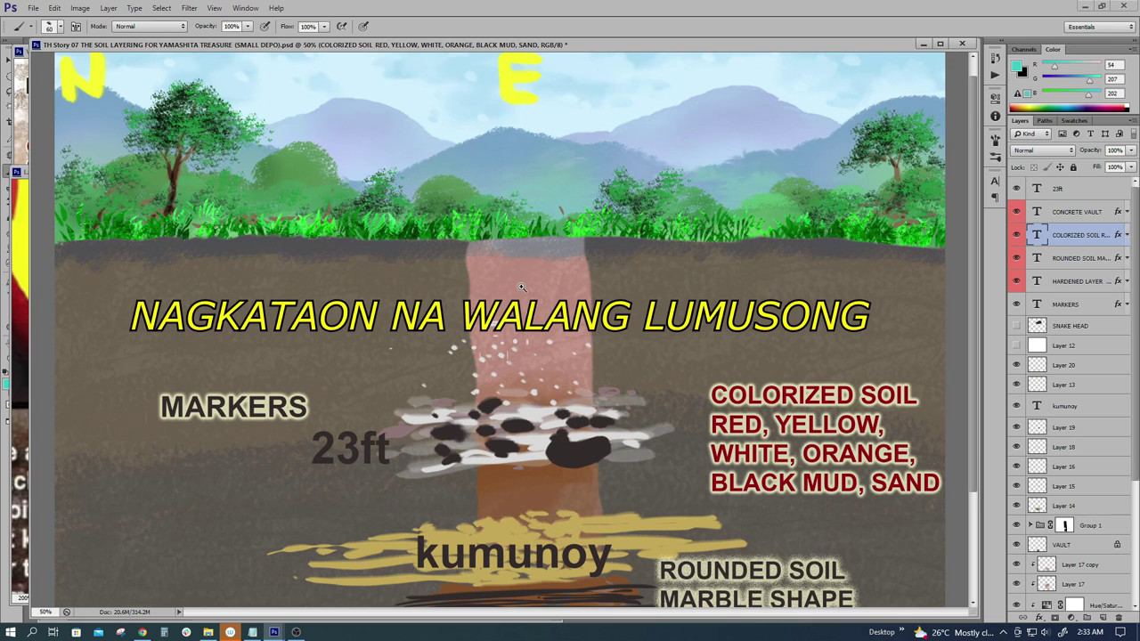
key("ctrl+plus")
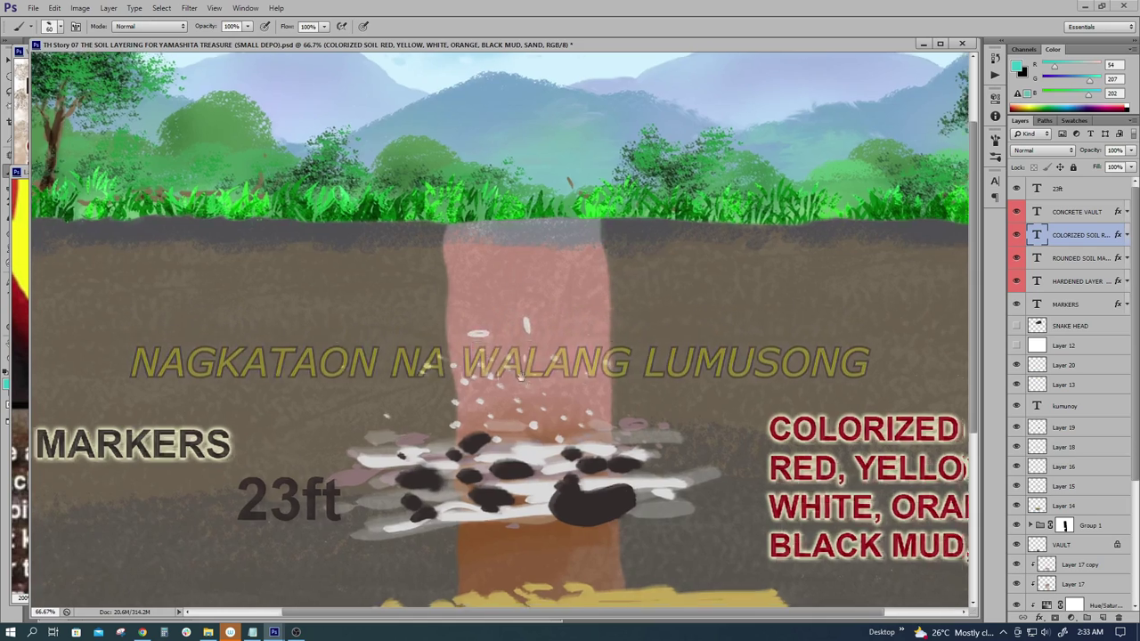
scroll(452, 294, "down", 3)
key("ctrl+minus")
scroll(563, 439, "down", 2)
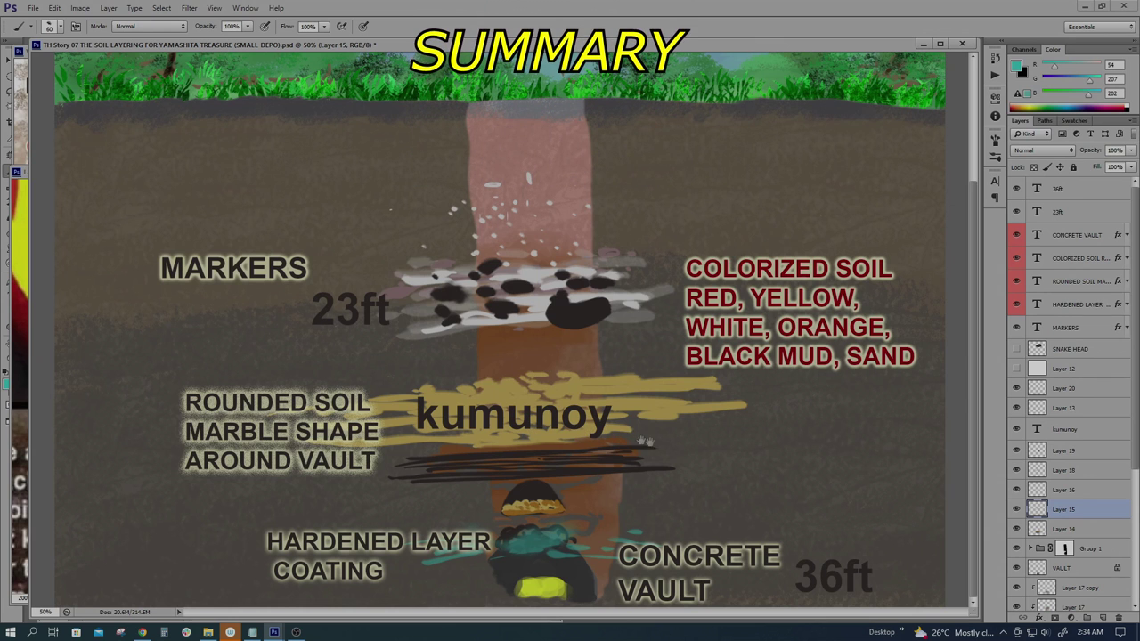
Step: Examine the lower shaft up close, covering the kumunoy layer, dark plates, gold-mud dome, turquoise stones and vault
key("ctrl+plus")
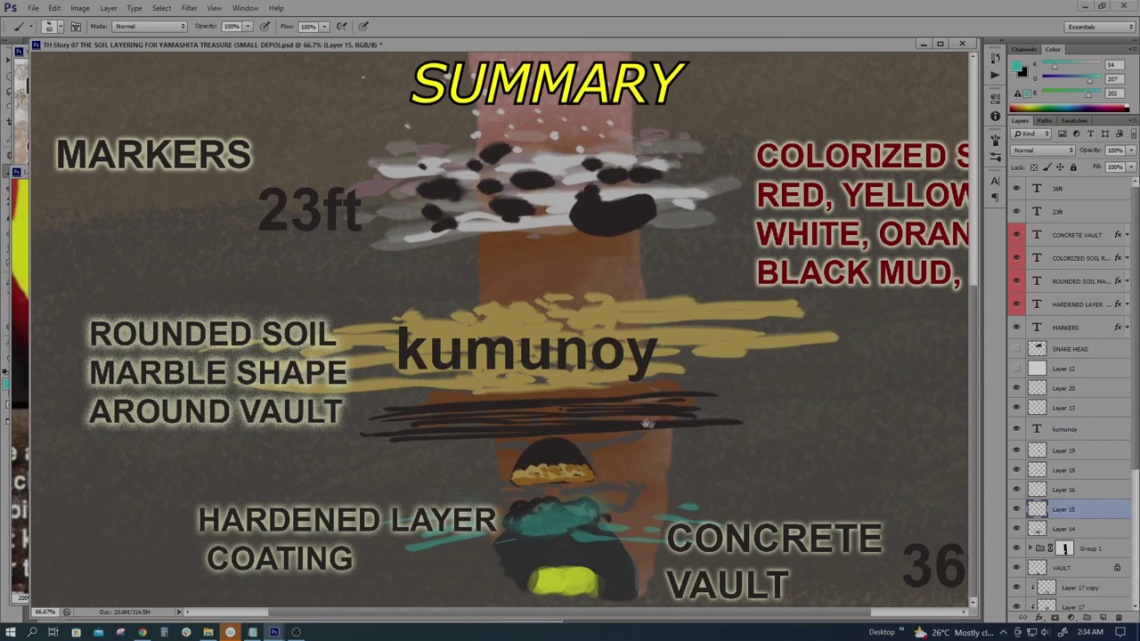
left_click(619, 427, "ctrl")
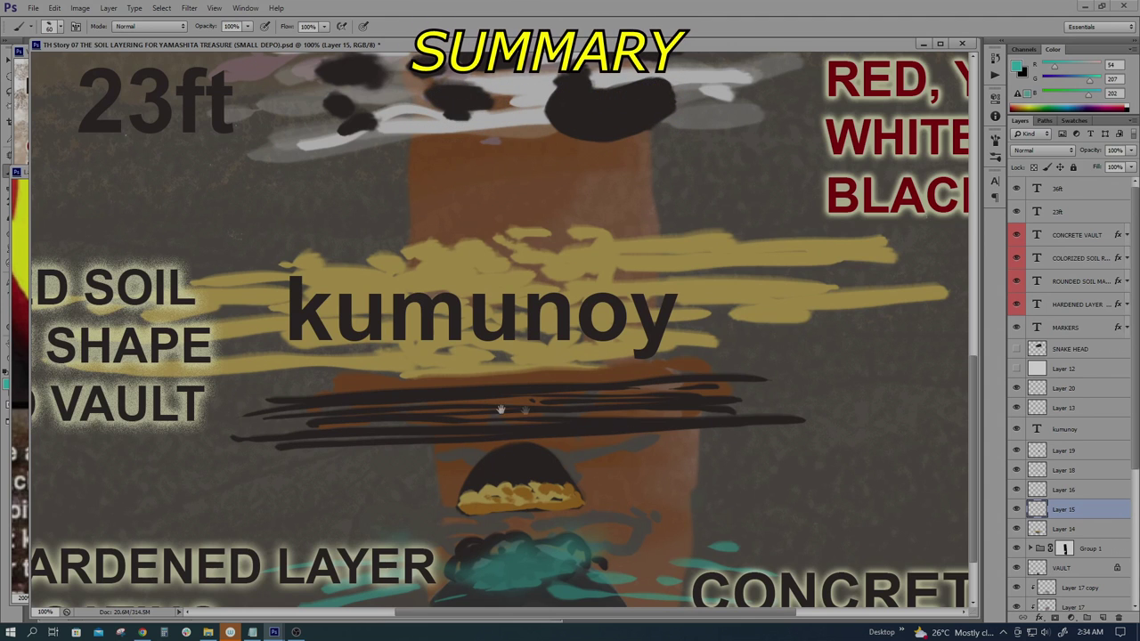
left_click_drag(620, 464, 527, 394)
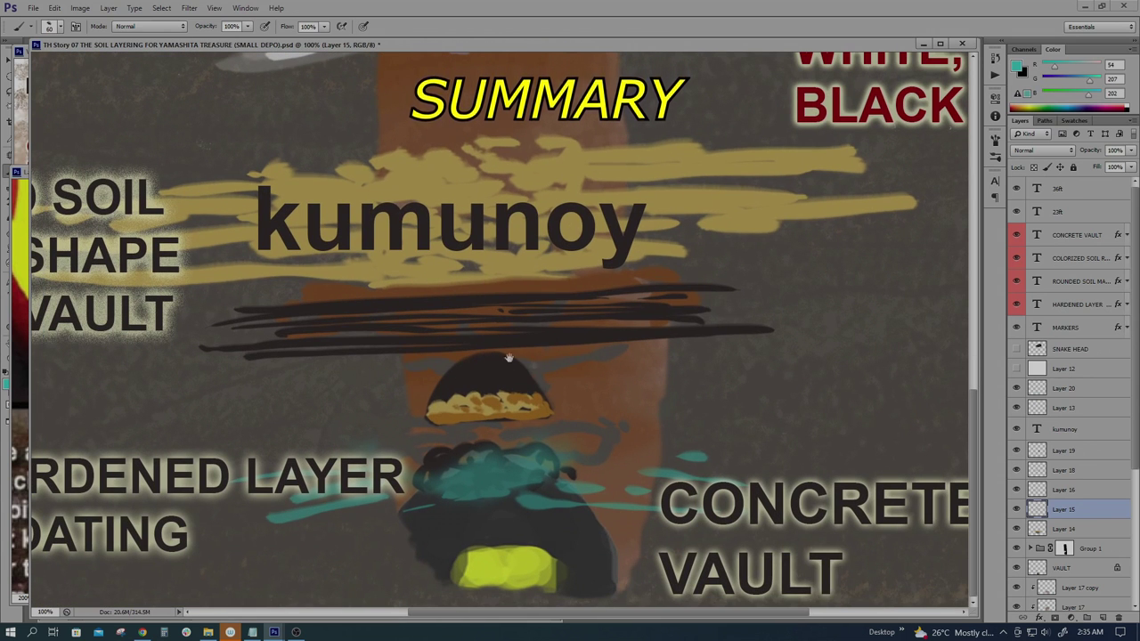
left_click_drag(551, 423, 513, 416)
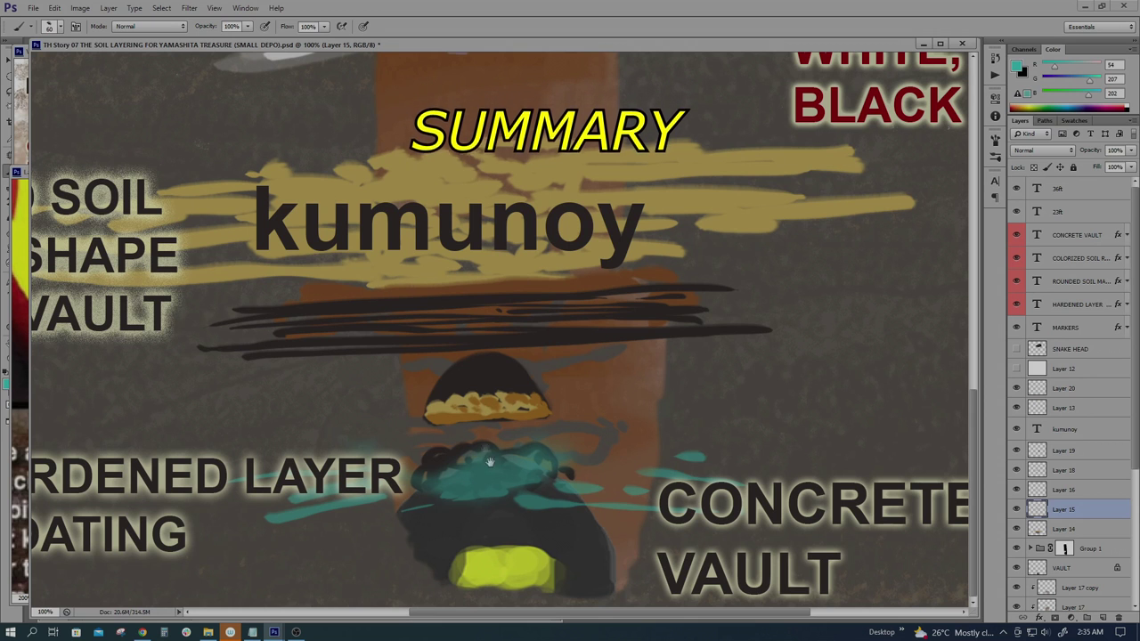
left_click_drag(537, 450, 497, 462)
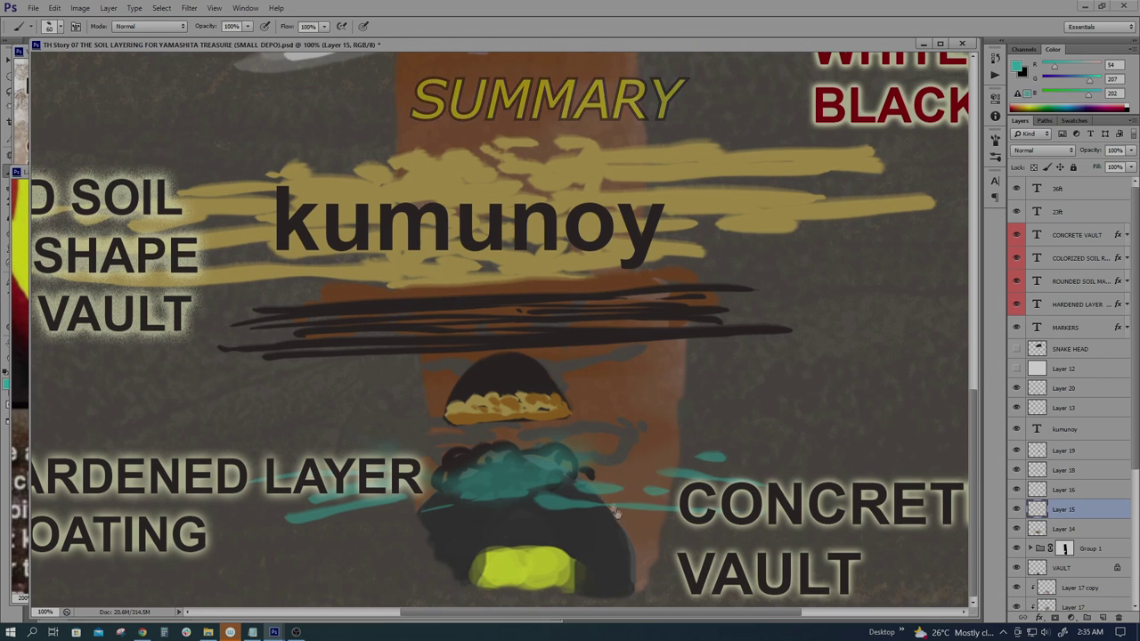
Step: Examine the concrete vault up close, including the turquoise stones above it and the gold-mud dome
left_click_drag(582, 495, 571, 495)
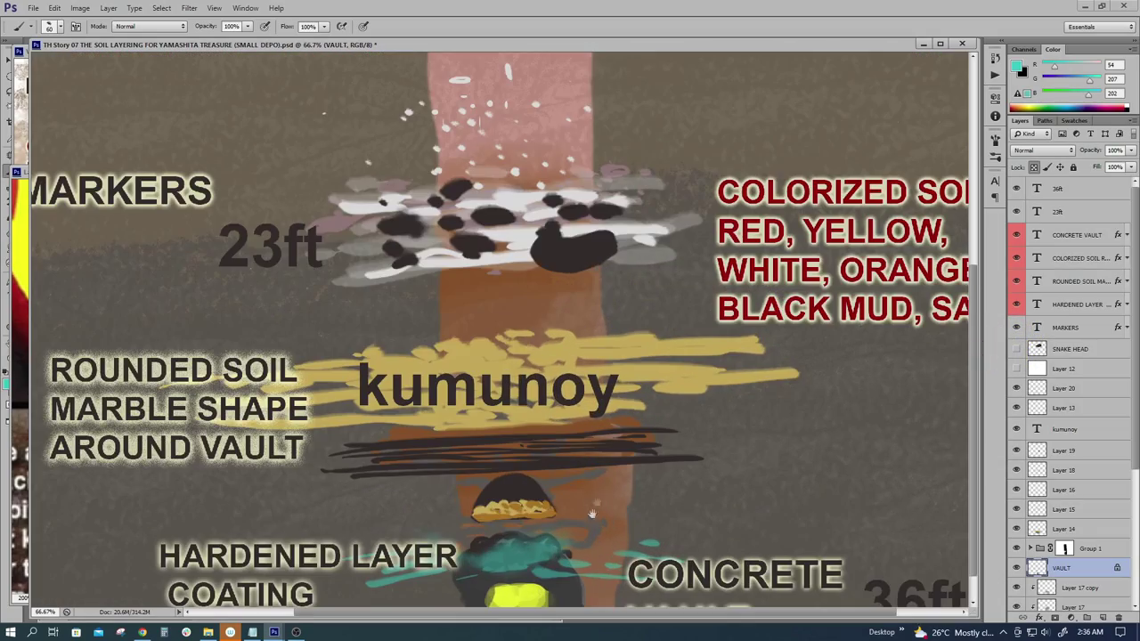
left_click_drag(579, 472, 568, 437)
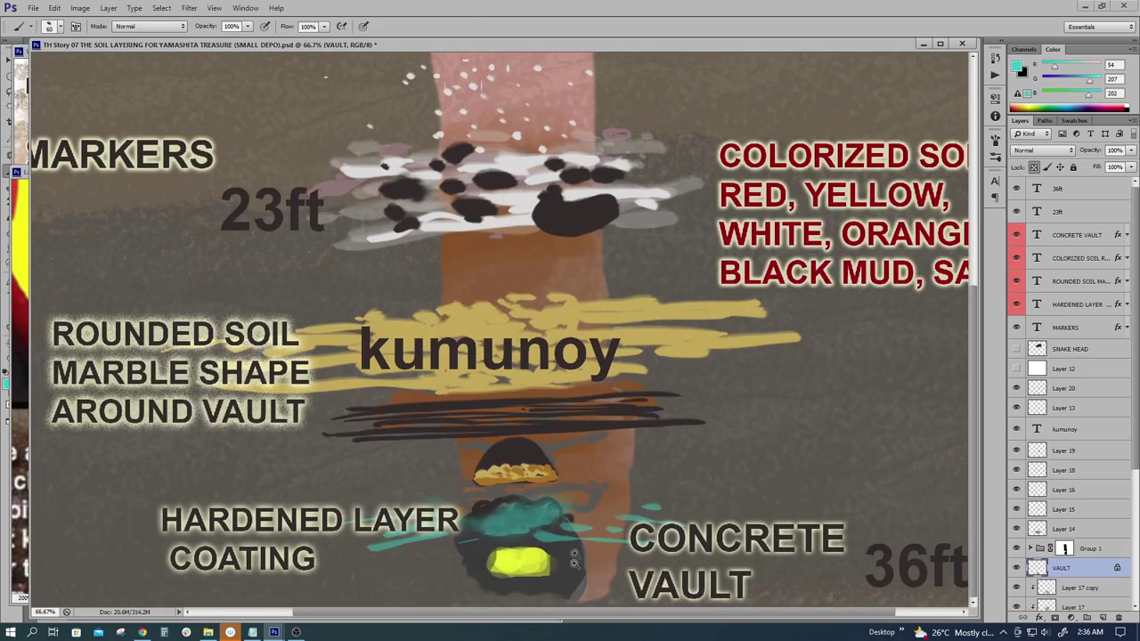
left_click(574, 558, "ctrl")
left_click_drag(616, 454, 602, 448)
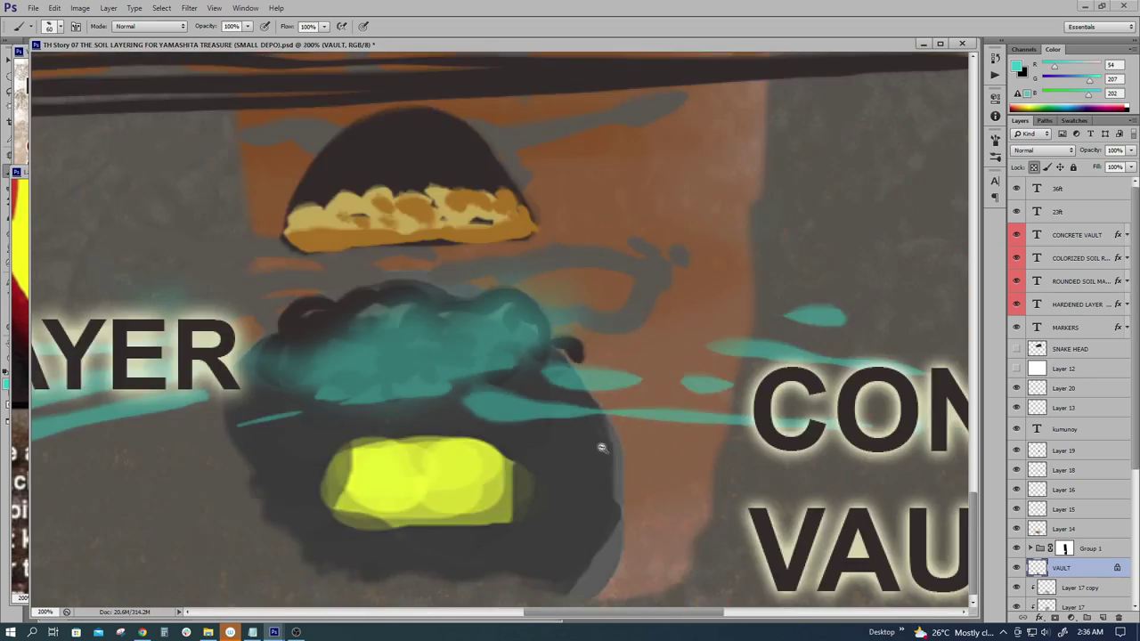
left_click(602, 448, "alt")
left_click_drag(627, 367, 581, 438)
left_click(582, 447, "alt")
left_click(578, 567, "ctrl")
left_click(577, 567, "ctrl")
left_click_drag(580, 568, 592, 456)
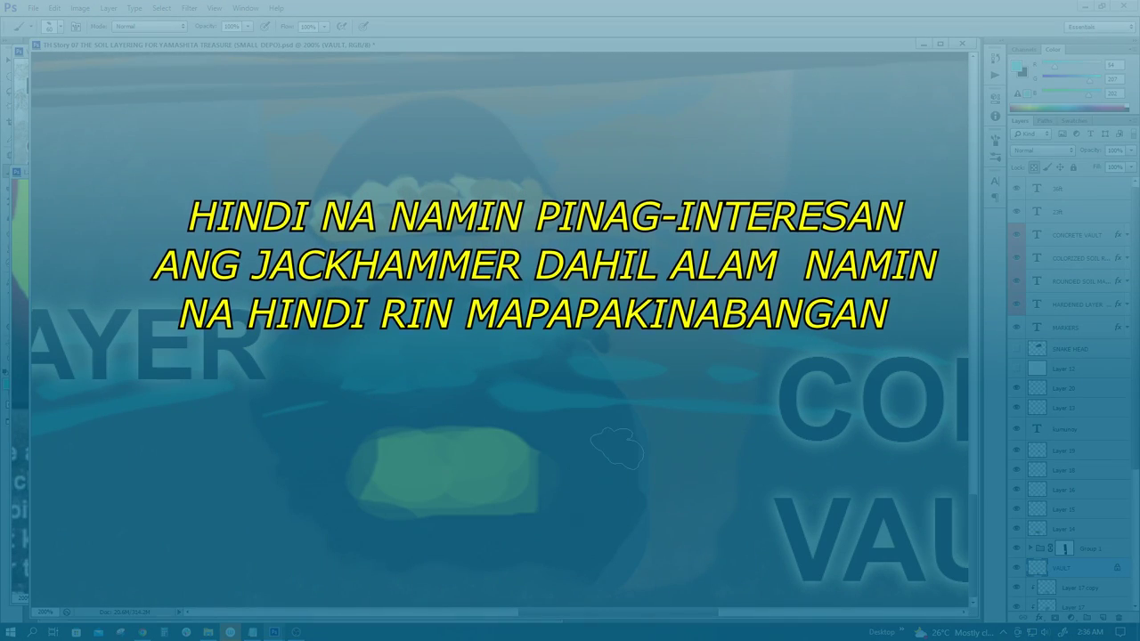
left_click_drag(525, 405, 608, 445)
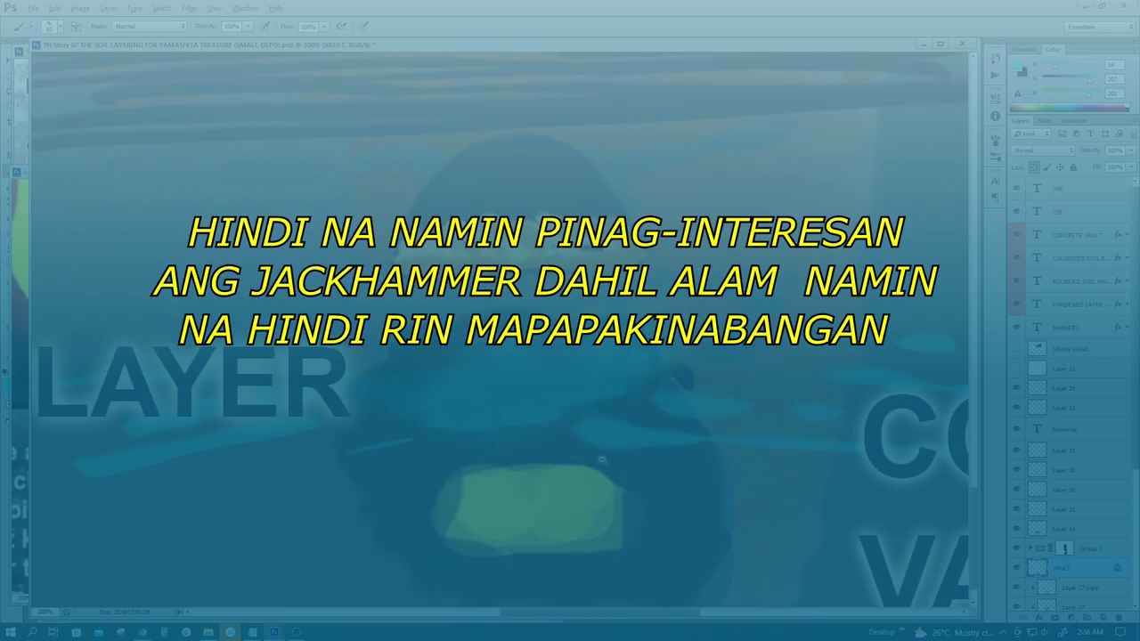
left_click(606, 462, "alt")
Step: Examine the full labelled shaft from the grass surface to the 36ft mark, and the area around the vault
key("ctrl+minus")
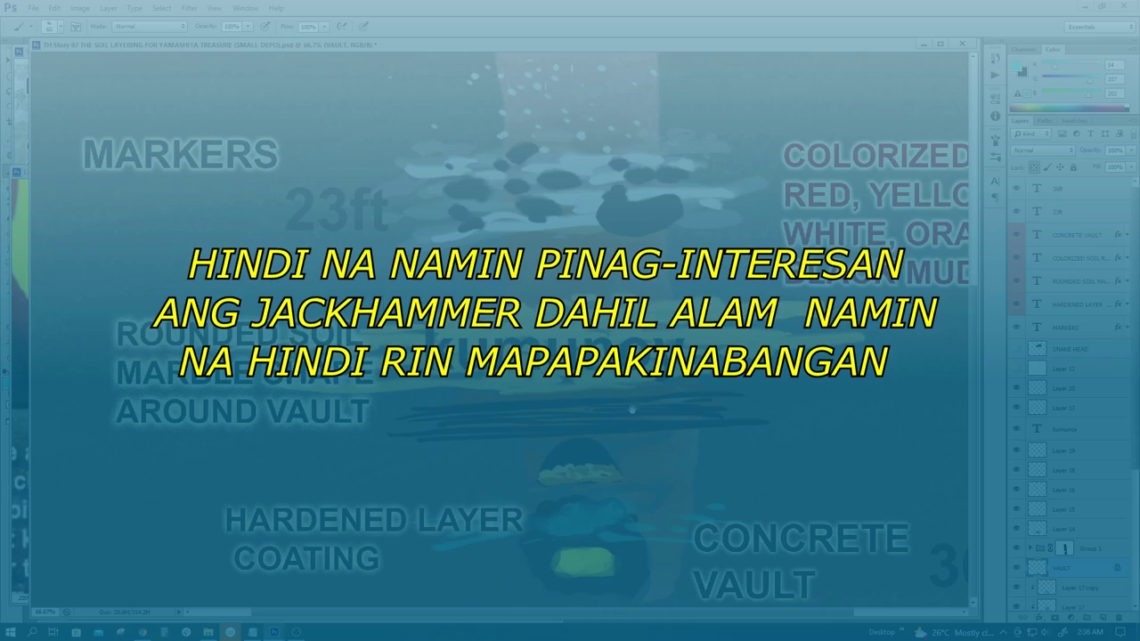
left_click_drag(690, 410, 618, 409)
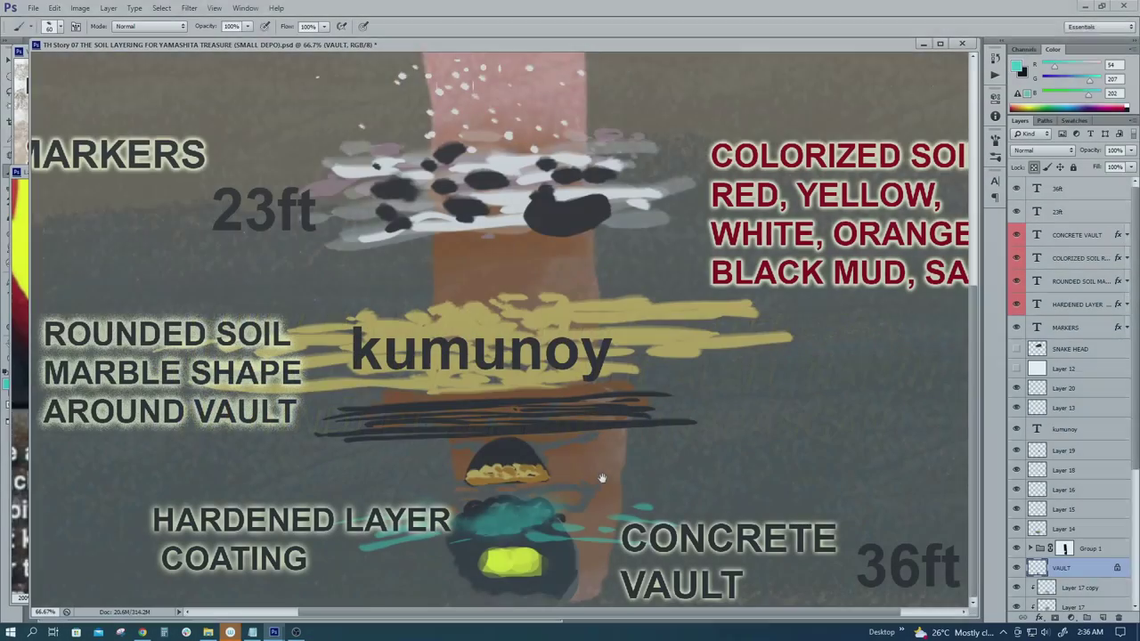
left_click(603, 476, "alt")
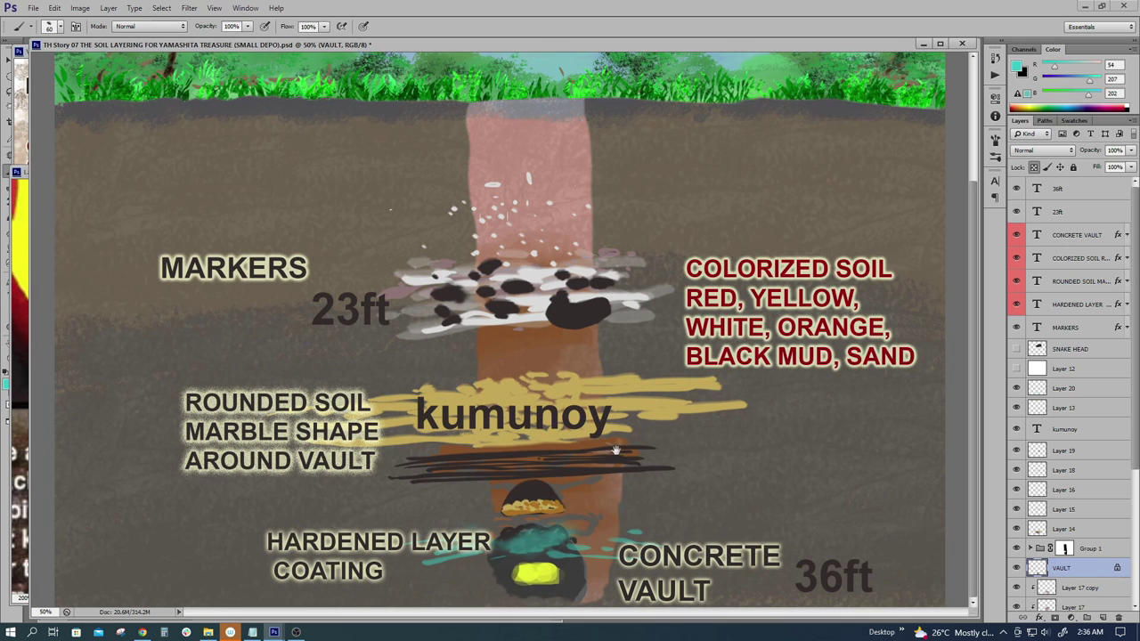
left_click(590, 538, "ctrl")
left_click_drag(586, 544, 650, 468)
left_click(584, 521, "ctrl")
left_click(614, 506, "ctrl")
left_click(627, 511, "alt")
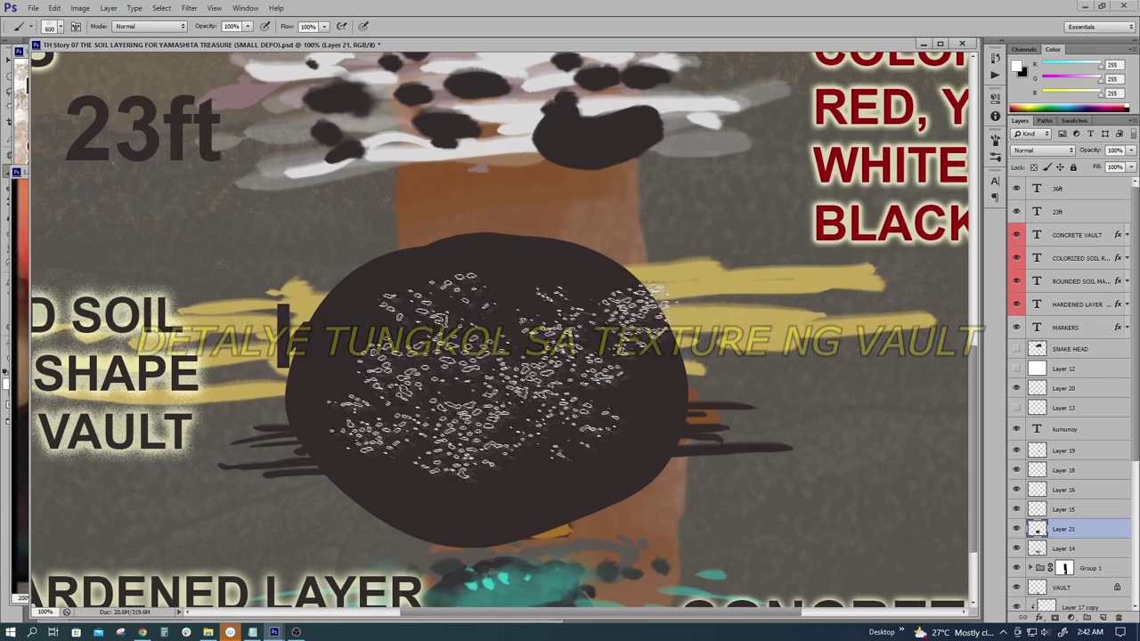
Step: Lock the transparent pixels of Layer 21 and stamp white speckles onto the large dark rounded shape with the 600 px textured brush
left_click(1034, 167)
left_click(480, 382)
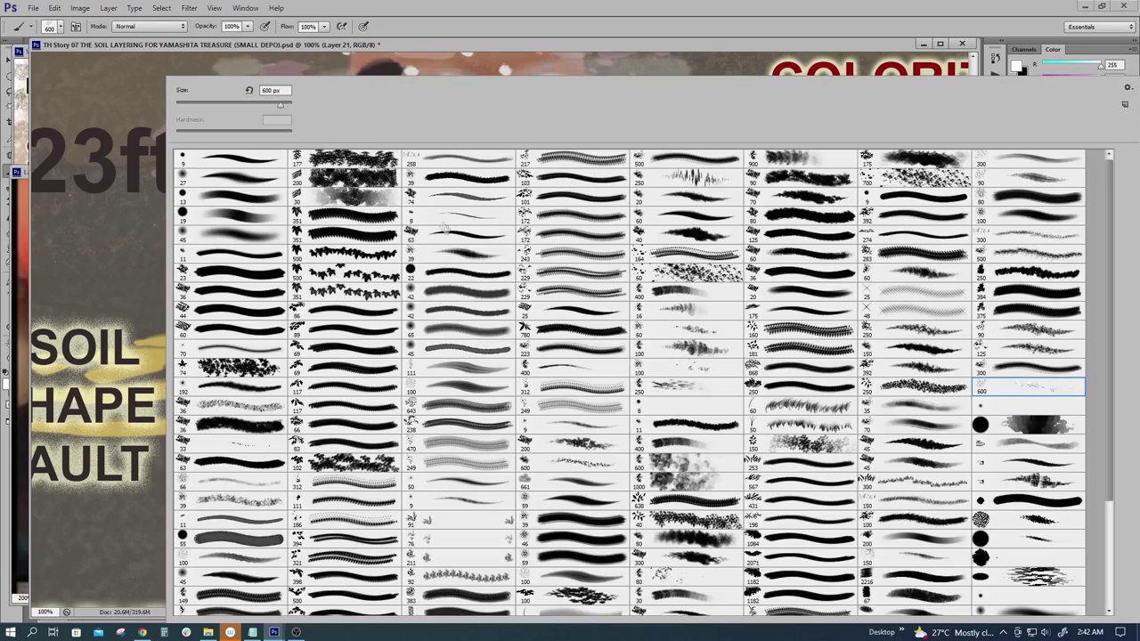
Step: Pick a tapered brush and draw short white streaks in varied directions across the speckled dark shape to show the vault's texture
double_click(455, 230)
scroll(488, 378, "up", 1)
left_click_drag(473, 318, 475, 354)
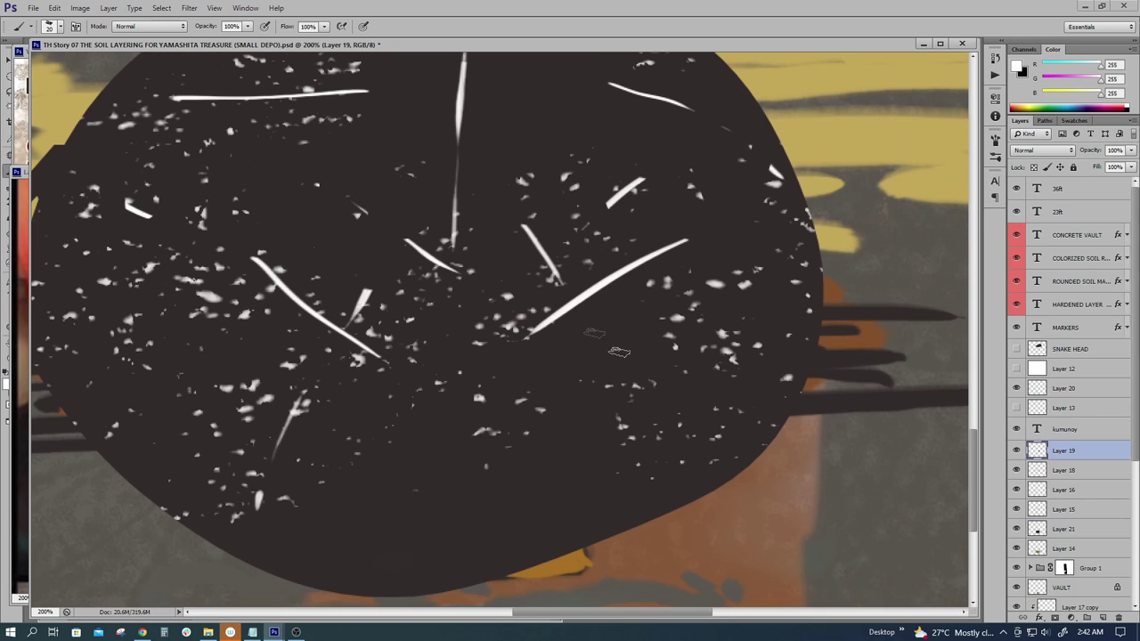
left_click_drag(632, 353, 693, 441)
left_click_drag(710, 335, 608, 407)
left_click_drag(462, 420, 442, 529)
left_click_drag(510, 485, 467, 524)
left_click_drag(134, 304, 196, 355)
left_click_drag(148, 412, 193, 436)
left_click_drag(394, 225, 457, 355)
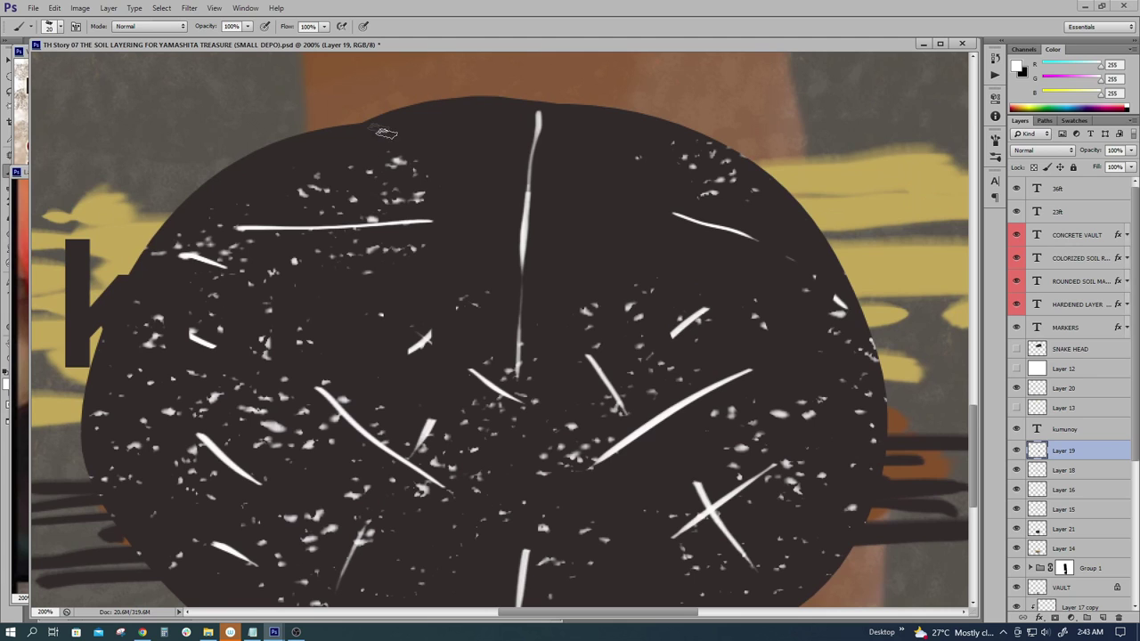